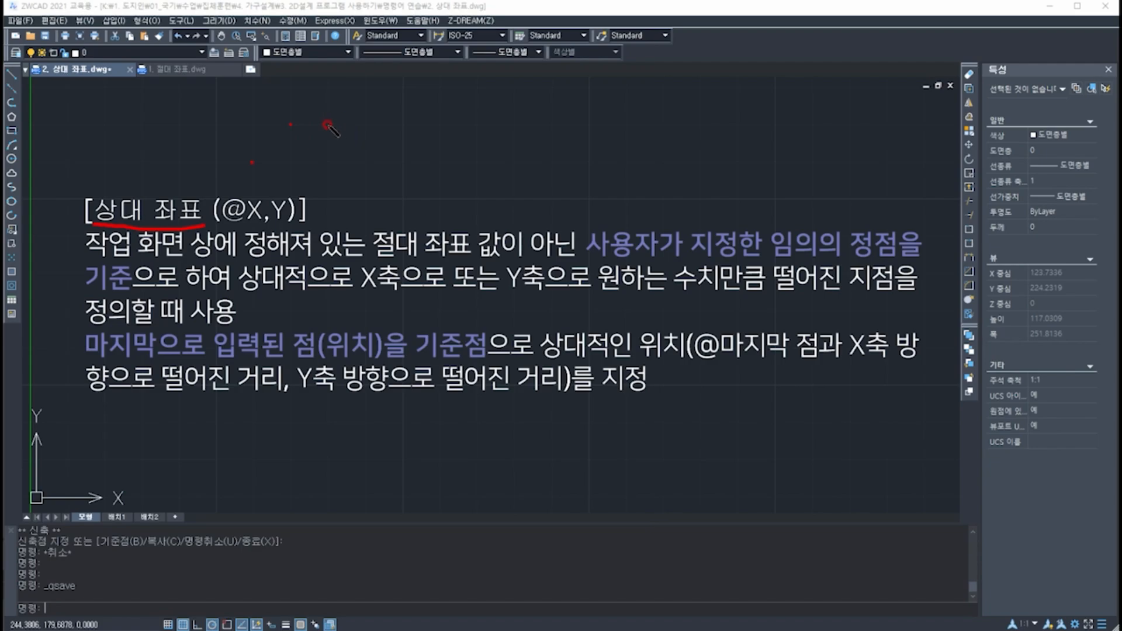
- Read the note on relative coordinates (@X,Y), focusing on the last entered point as base and the X and Y distances
{"action": "left_click", "coordinate": [364, 162]}
{"action": "left_click_drag", "start_coordinate": [246, 152], "coordinate": [254, 142]}
{"action": "mouse_move", "coordinate": [281, 103]}
{"action": "left_mouse_down"}
{"action": "mouse_move", "coordinate": [330, 117]}
{"action": "mouse_move", "coordinate": [342, 100]}
{"action": "left_mouse_up"}
{"action": "mouse_move", "coordinate": [365, 163]}
{"action": "left_mouse_down"}
{"action": "mouse_move", "coordinate": [351, 165]}
{"action": "mouse_move", "coordinate": [383, 150]}
{"action": "mouse_move", "coordinate": [365, 174]}
{"action": "left_mouse_up"}
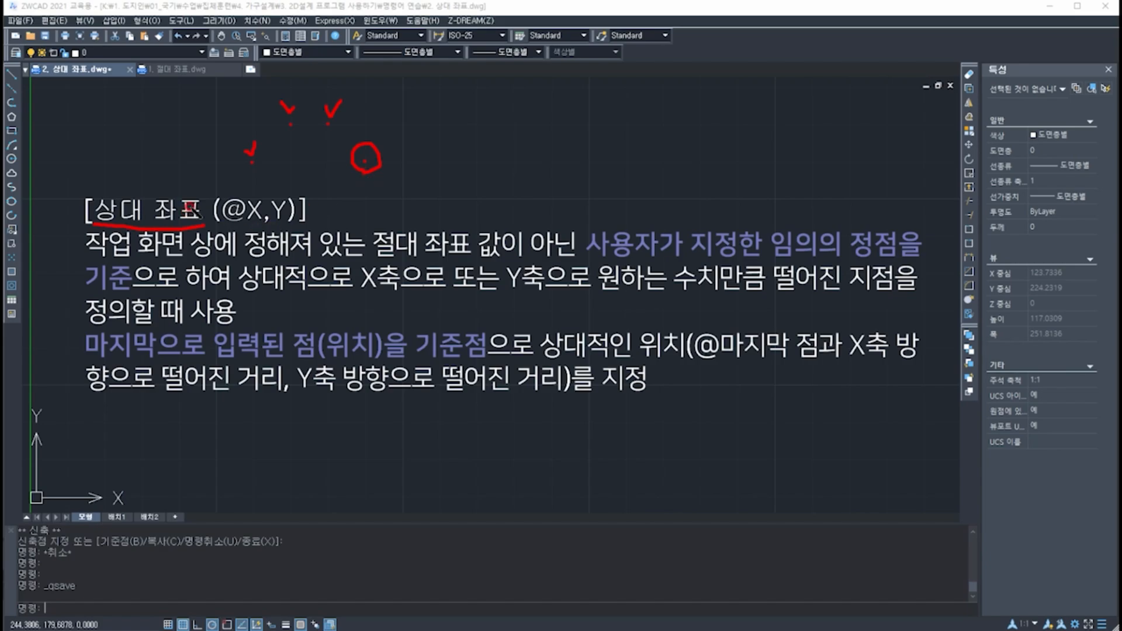
{"action": "left_click", "coordinate": [293, 160]}
{"action": "left_click", "coordinate": [292, 159]}
{"action": "mouse_move", "coordinate": [36, 498]}
{"action": "left_mouse_down"}
{"action": "mouse_move", "coordinate": [28, 496]}
{"action": "mouse_move", "coordinate": [44, 499]}
{"action": "left_mouse_up"}
{"action": "left_click_drag", "start_coordinate": [61, 202], "coordinate": [71, 194]}
{"action": "mouse_move", "coordinate": [526, 252]}
{"action": "left_mouse_down"}
{"action": "mouse_move", "coordinate": [574, 228]}
{"action": "mouse_move", "coordinate": [575, 253]}
{"action": "mouse_move", "coordinate": [895, 255]}
{"action": "left_mouse_up"}
{"action": "left_click_drag", "start_coordinate": [82, 291], "coordinate": [136, 289]}
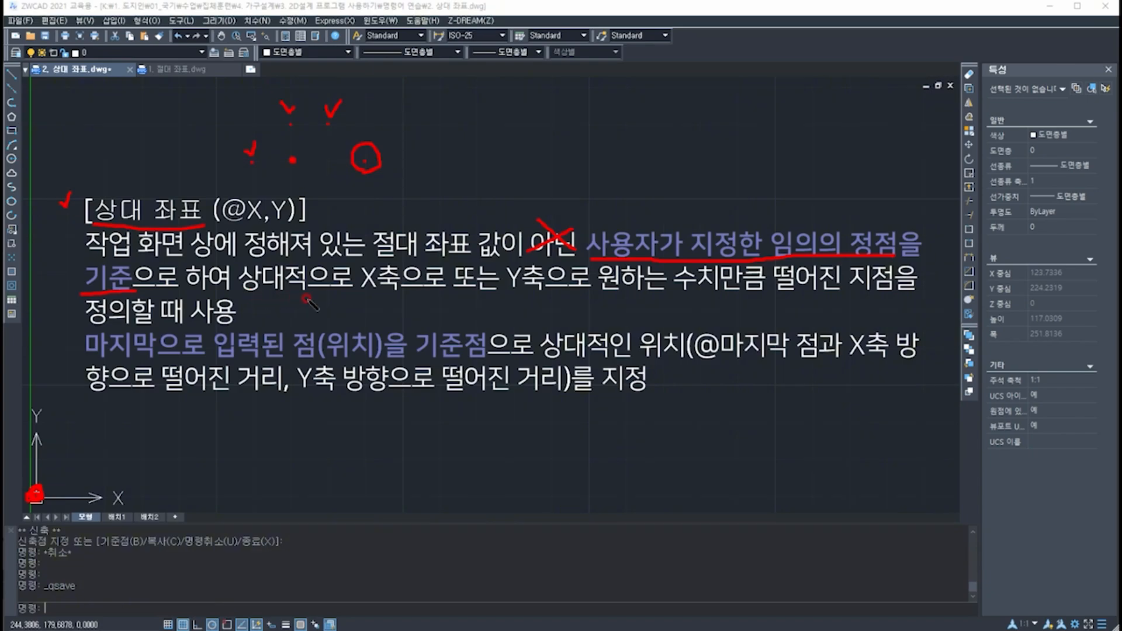
{"action": "left_click_drag", "start_coordinate": [245, 294], "coordinate": [435, 297]}
{"action": "left_click_drag", "start_coordinate": [511, 294], "coordinate": [904, 294]}
{"action": "left_click_drag", "start_coordinate": [84, 326], "coordinate": [257, 325]}
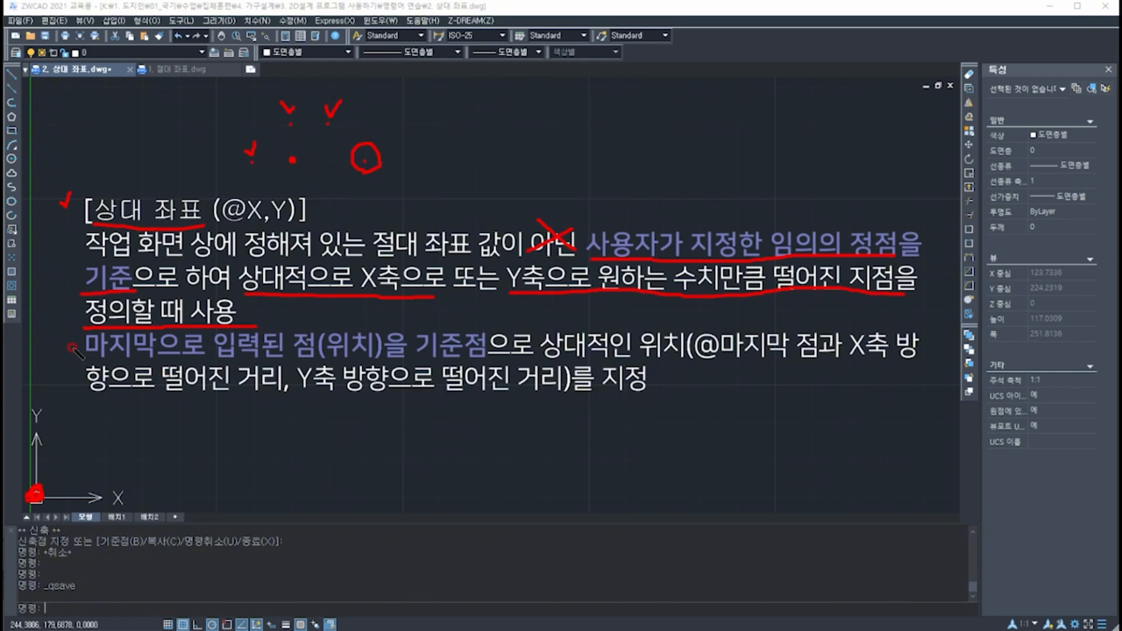
{"action": "mouse_move", "coordinate": [51, 345]}
{"action": "left_mouse_down"}
{"action": "mouse_move", "coordinate": [185, 361]}
{"action": "mouse_move", "coordinate": [521, 370]}
{"action": "left_mouse_up"}
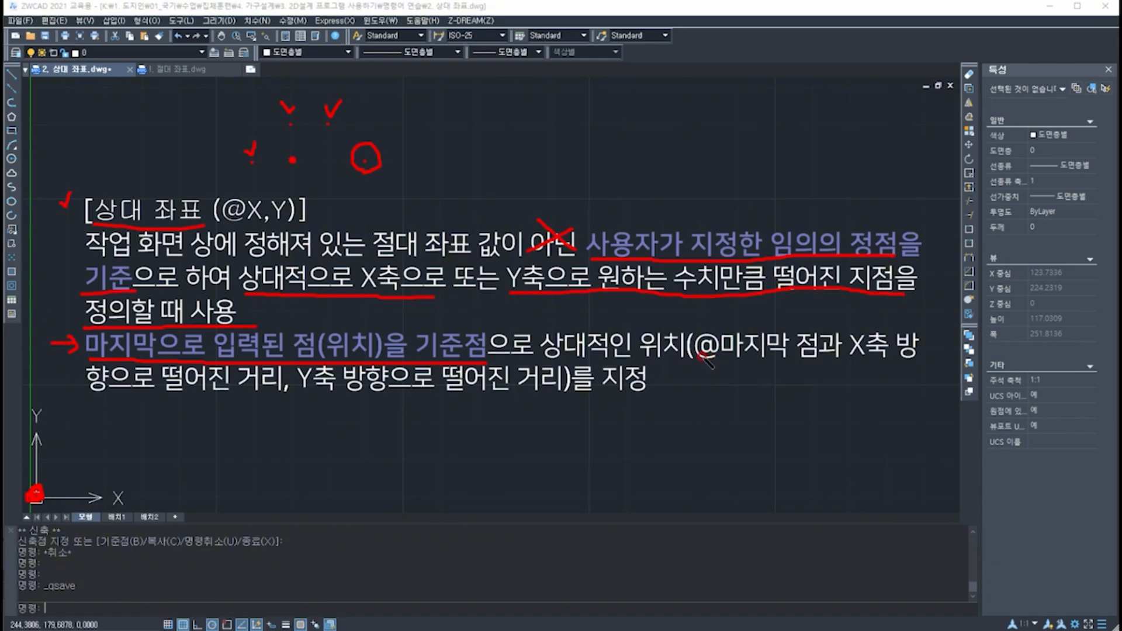
{"action": "mouse_move", "coordinate": [710, 363]}
{"action": "left_mouse_down"}
{"action": "mouse_move", "coordinate": [689, 350]}
{"action": "mouse_move", "coordinate": [727, 344]}
{"action": "mouse_move", "coordinate": [734, 365]}
{"action": "mouse_move", "coordinate": [917, 360]}
{"action": "left_mouse_up"}
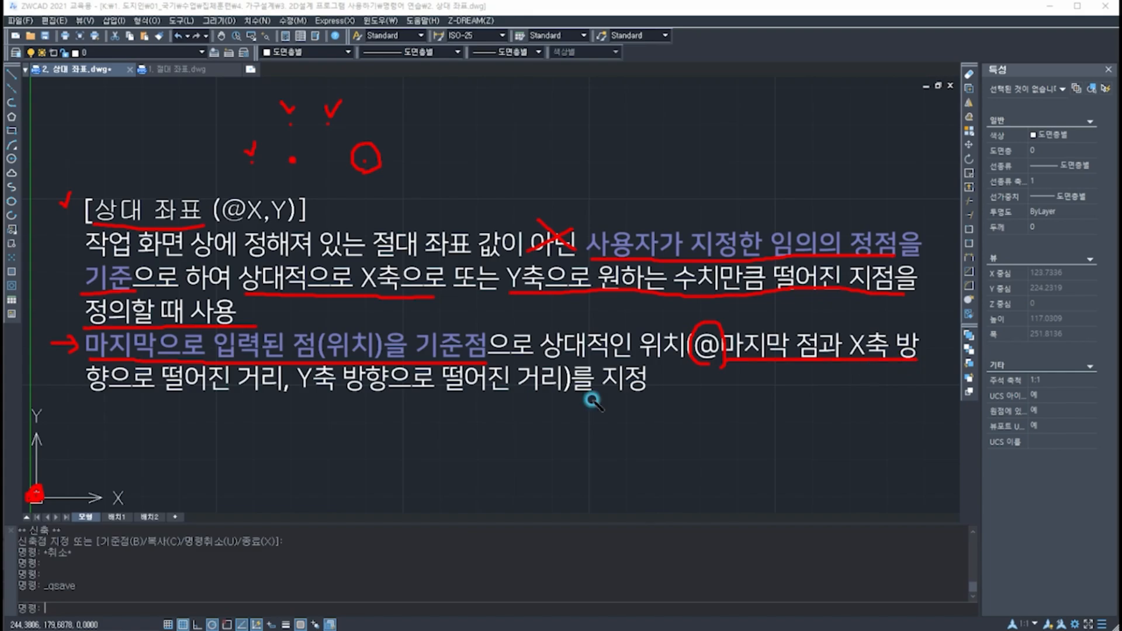
{"action": "left_click_drag", "start_coordinate": [86, 402], "coordinate": [567, 391]}
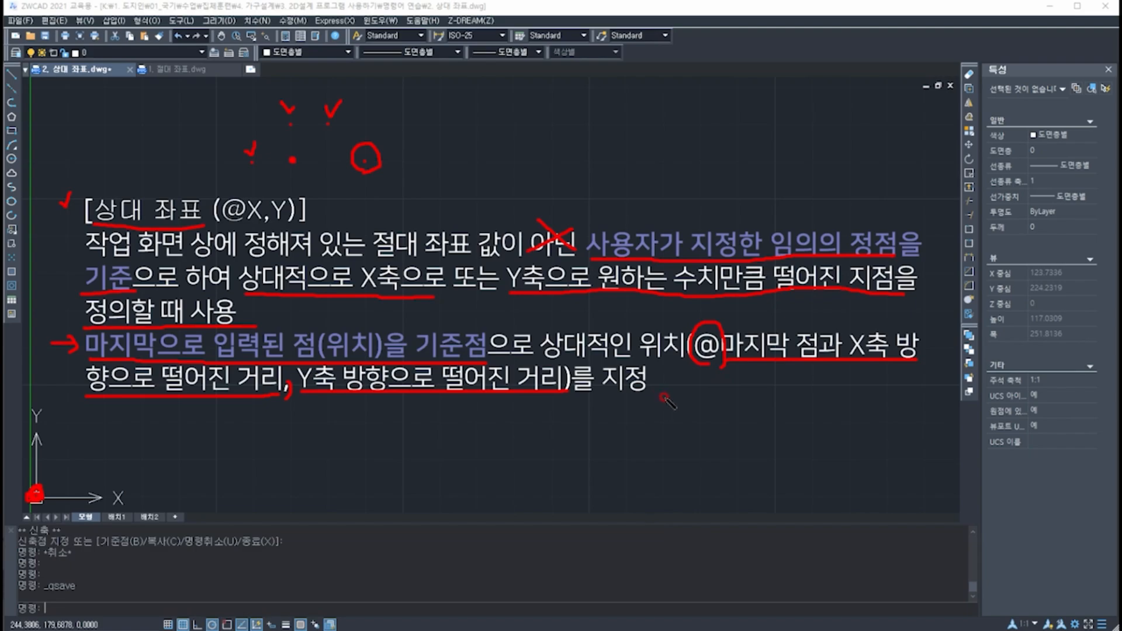
{"action": "key", "text": "Escape"}
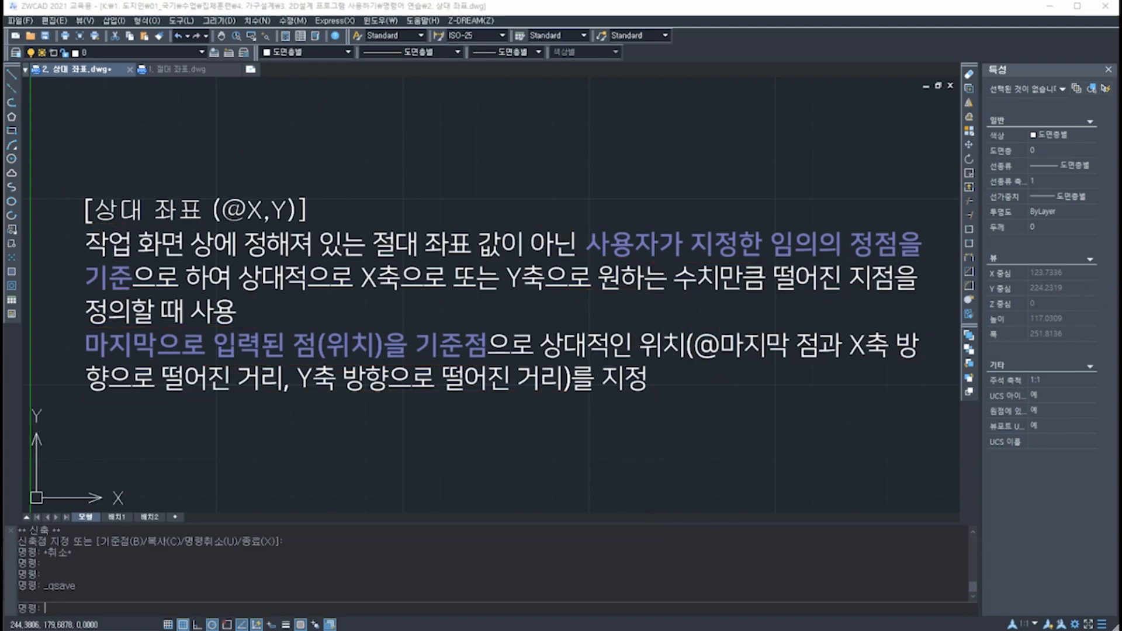
{"action": "scroll", "coordinate": [591, 279], "scroll_direction": "down", "scroll_amount": 4}
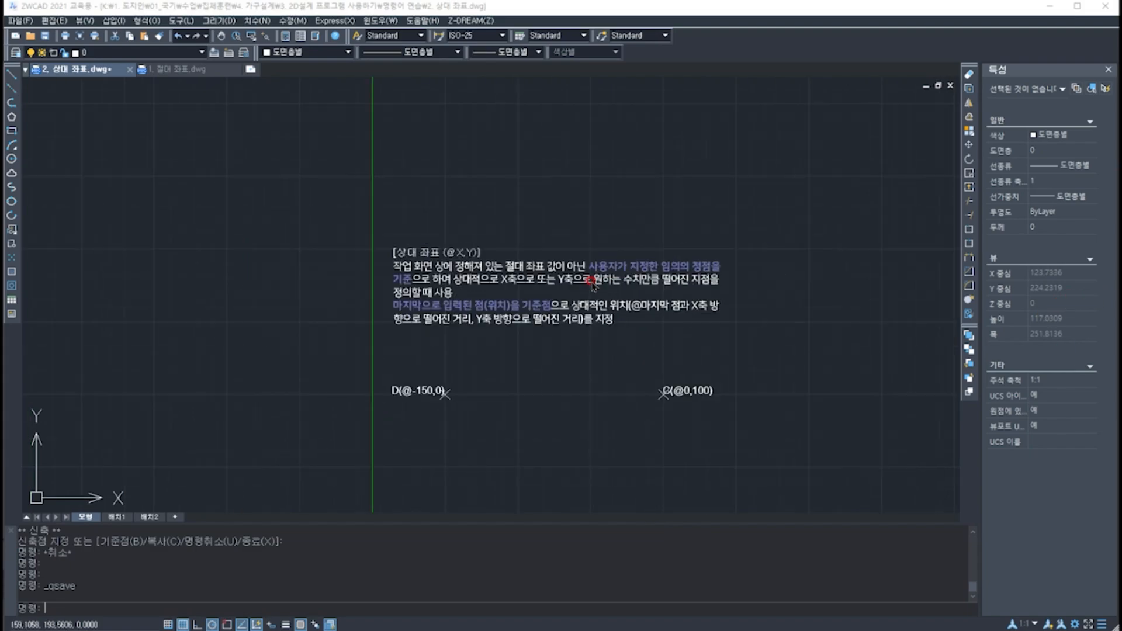
{"action": "middle_click_drag", "start_coordinate": [493, 453], "coordinate": [454, 251]}
{"action": "scroll", "coordinate": [373, 390], "scroll_direction": "up", "scroll_amount": 2}
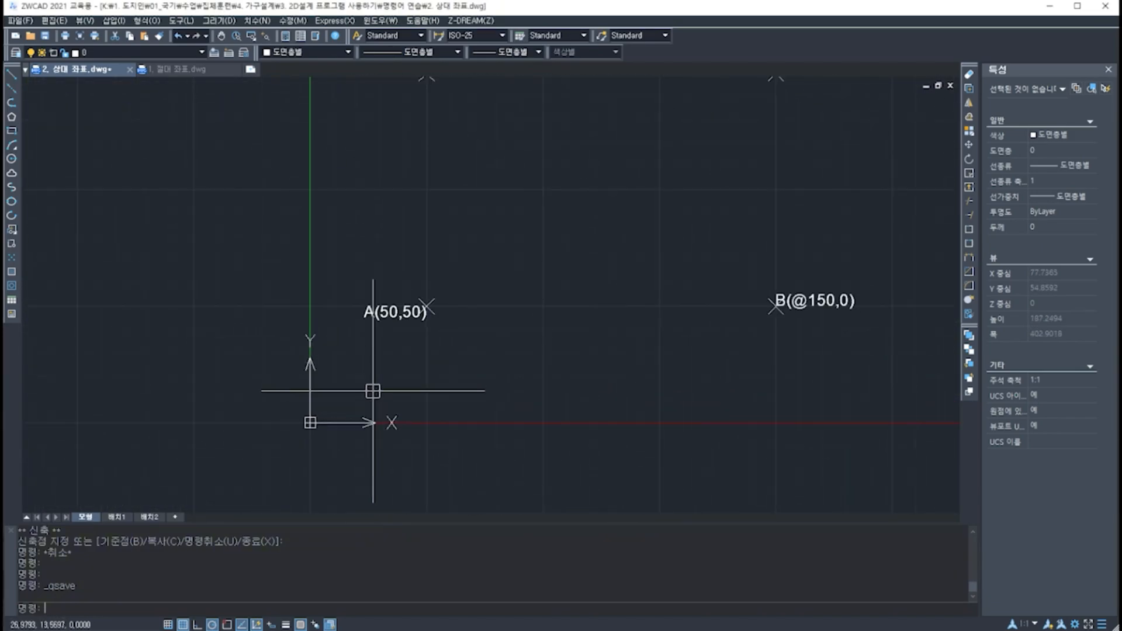
{"action": "scroll", "coordinate": [373, 390], "scroll_direction": "up", "scroll_amount": 2}
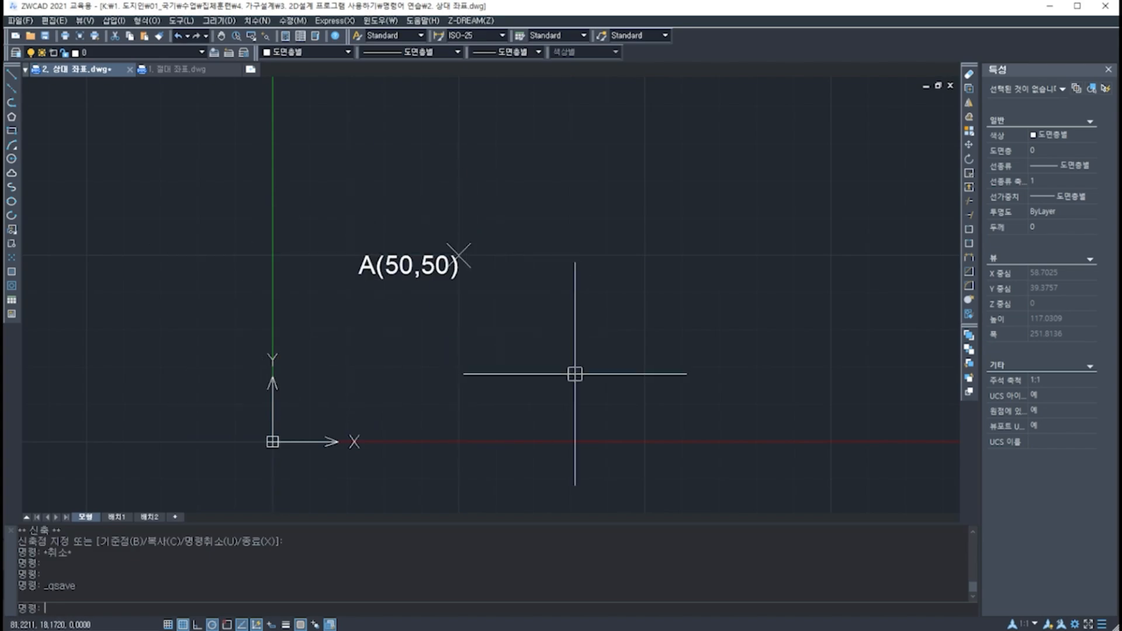
{"action": "scroll", "coordinate": [575, 374], "scroll_direction": "down", "scroll_amount": 1}
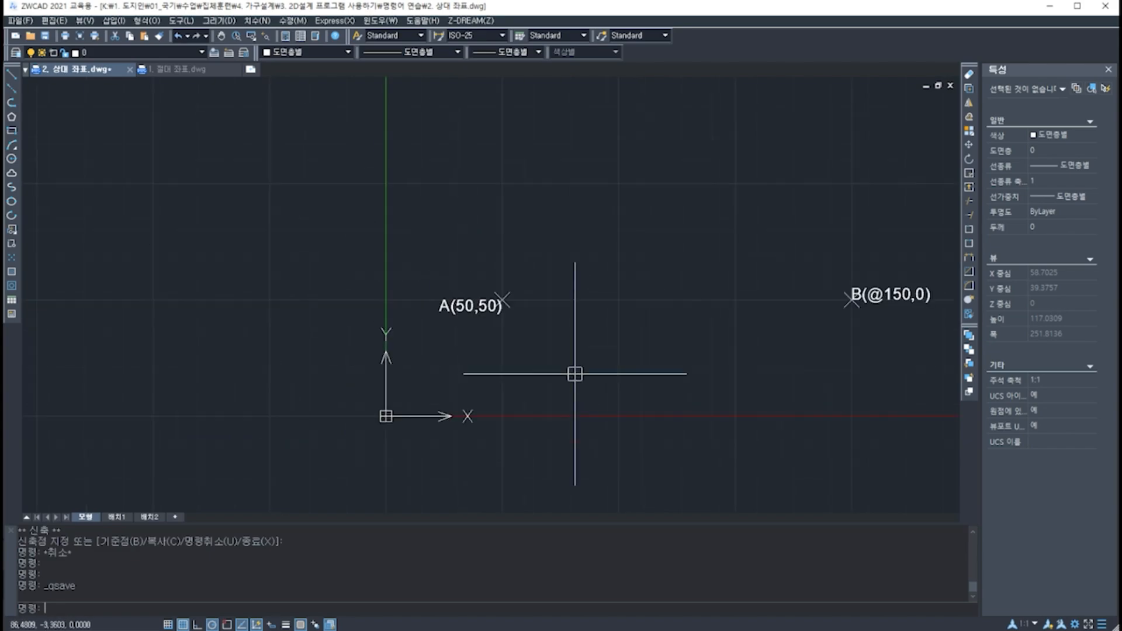
{"action": "middle_click_drag", "start_coordinate": [836, 369], "coordinate": [575, 378]}
{"action": "scroll", "coordinate": [627, 315], "scroll_direction": "up", "scroll_amount": 1}
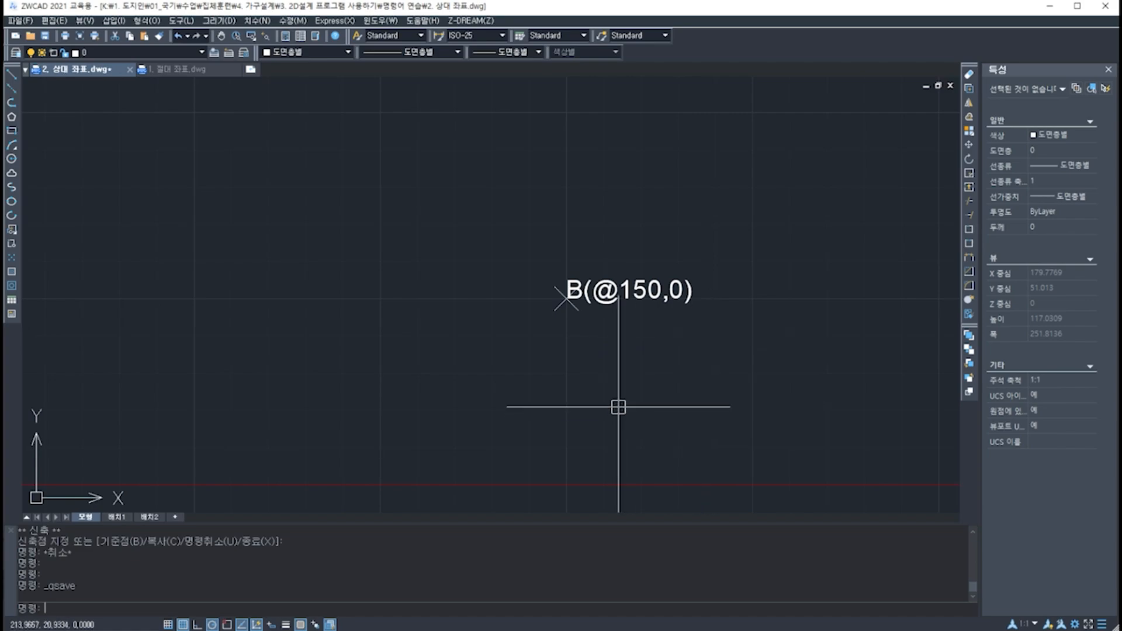
{"action": "mouse_move", "coordinate": [381, 418]}
{"action": "middle_mouse_down"}
{"action": "mouse_move", "coordinate": [592, 421]}
{"action": "mouse_move", "coordinate": [578, 413]}
{"action": "middle_mouse_up"}
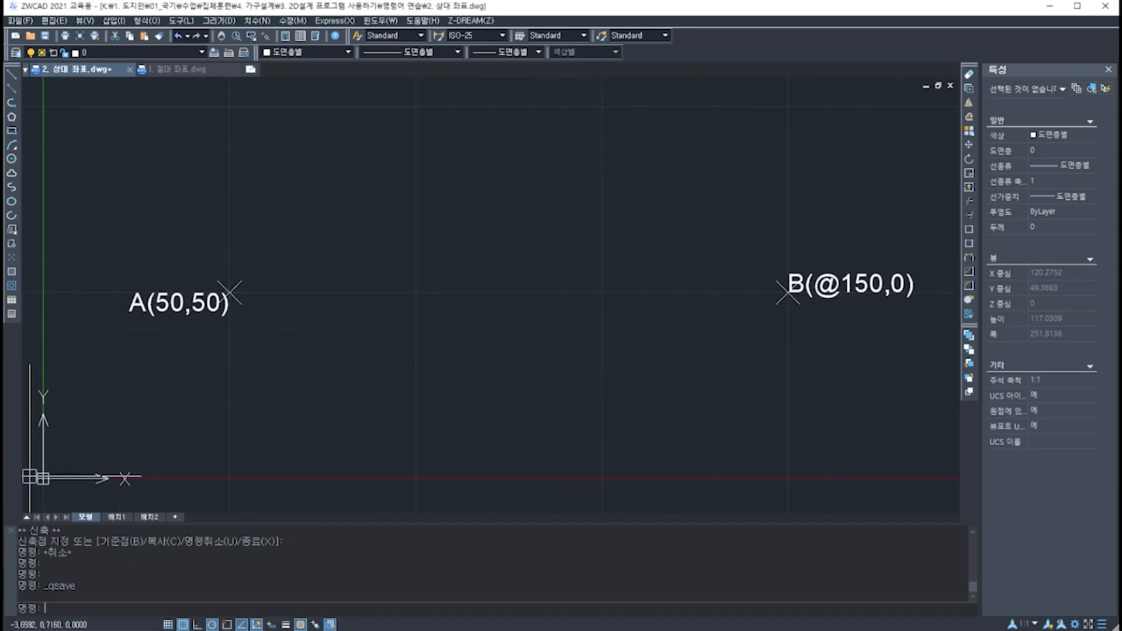
{"action": "key", "text": "ctrl+alt+g"}
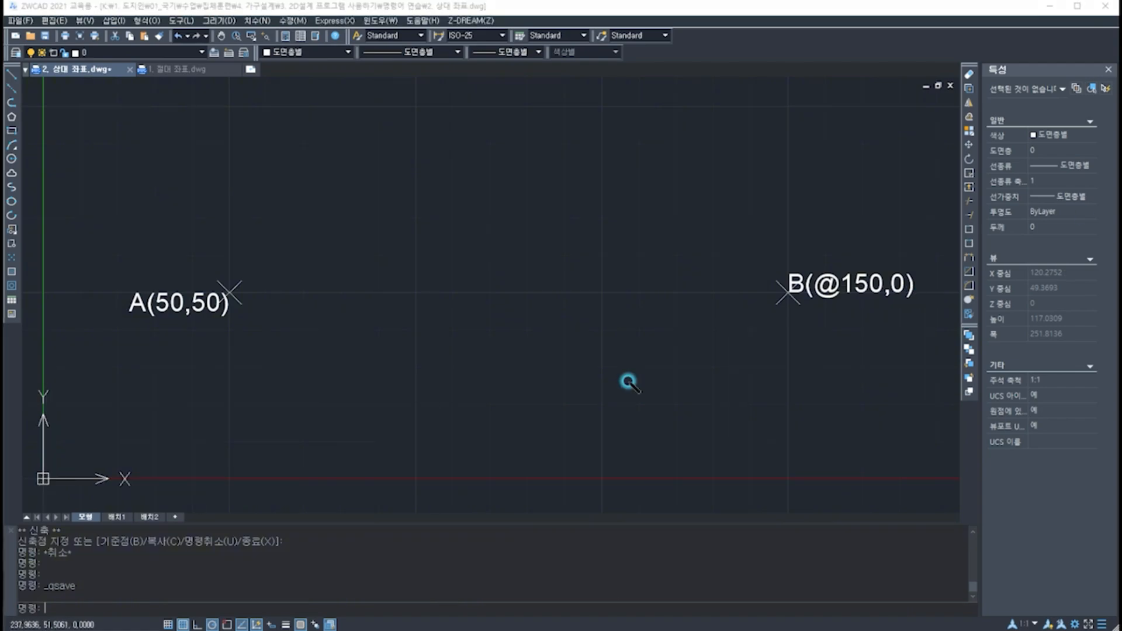
{"action": "left_click_drag", "start_coordinate": [232, 469], "coordinate": [222, 484]}
{"action": "left_click_drag", "start_coordinate": [423, 470], "coordinate": [410, 488]}
{"action": "left_click_drag", "start_coordinate": [605, 474], "coordinate": [595, 487]}
{"action": "left_click_drag", "start_coordinate": [797, 474], "coordinate": [786, 487]}
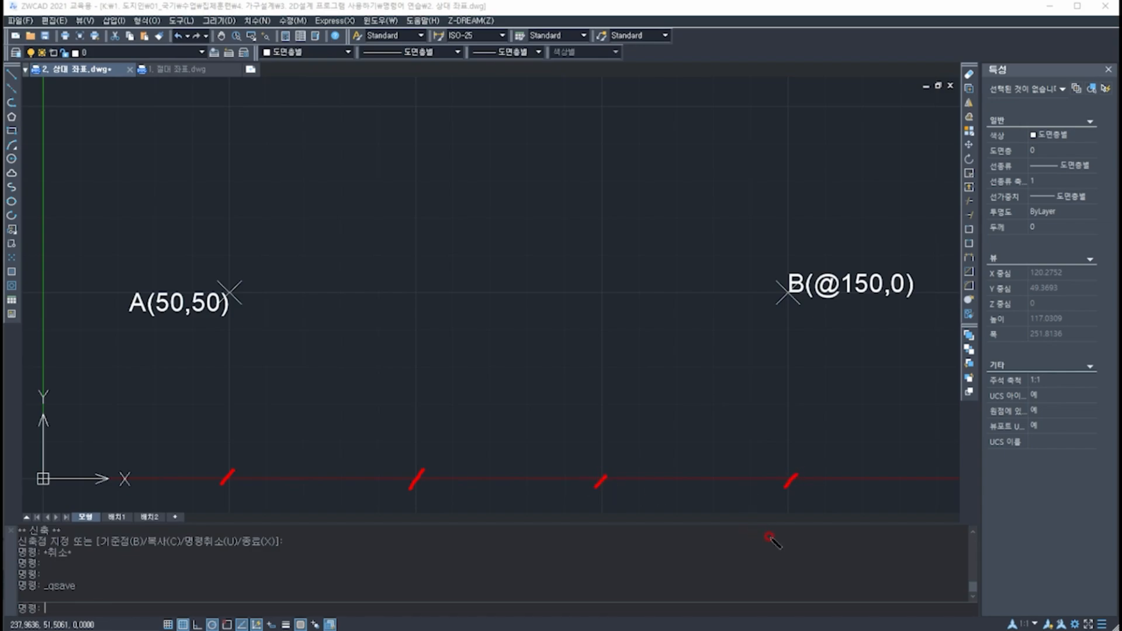
{"action": "left_click_drag", "start_coordinate": [842, 298], "coordinate": [881, 297]}
{"action": "mouse_move", "coordinate": [42, 469]}
{"action": "left_mouse_down"}
{"action": "mouse_move", "coordinate": [36, 480]}
{"action": "mouse_move", "coordinate": [43, 470]}
{"action": "left_mouse_up"}
{"action": "left_click_drag", "start_coordinate": [892, 299], "coordinate": [907, 297]}
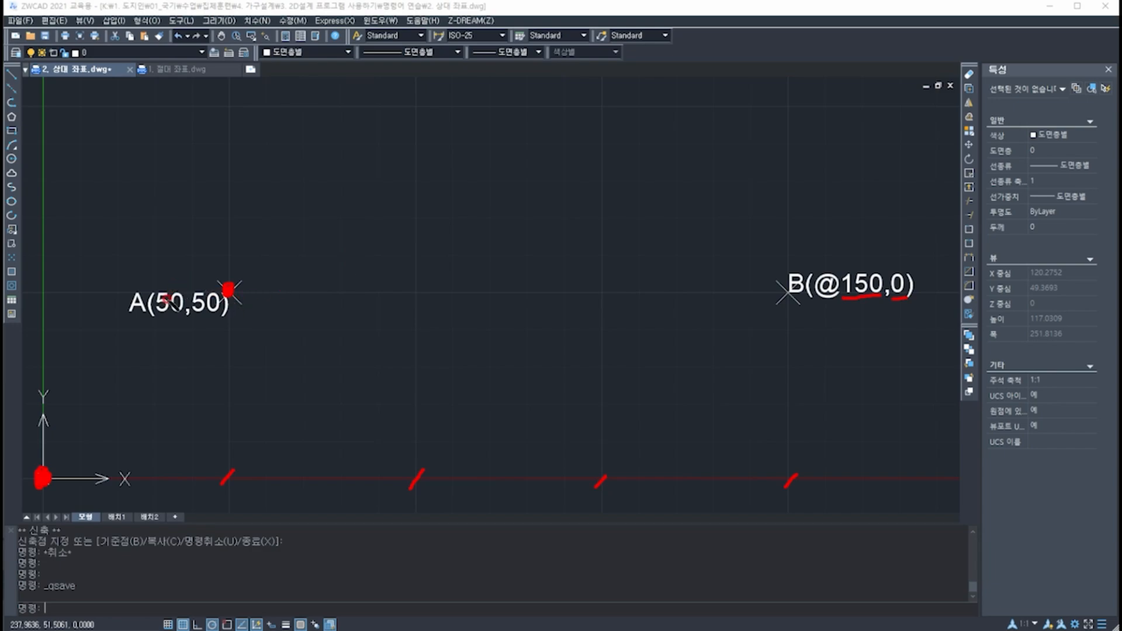
{"action": "left_click_drag", "start_coordinate": [121, 322], "coordinate": [228, 323]}
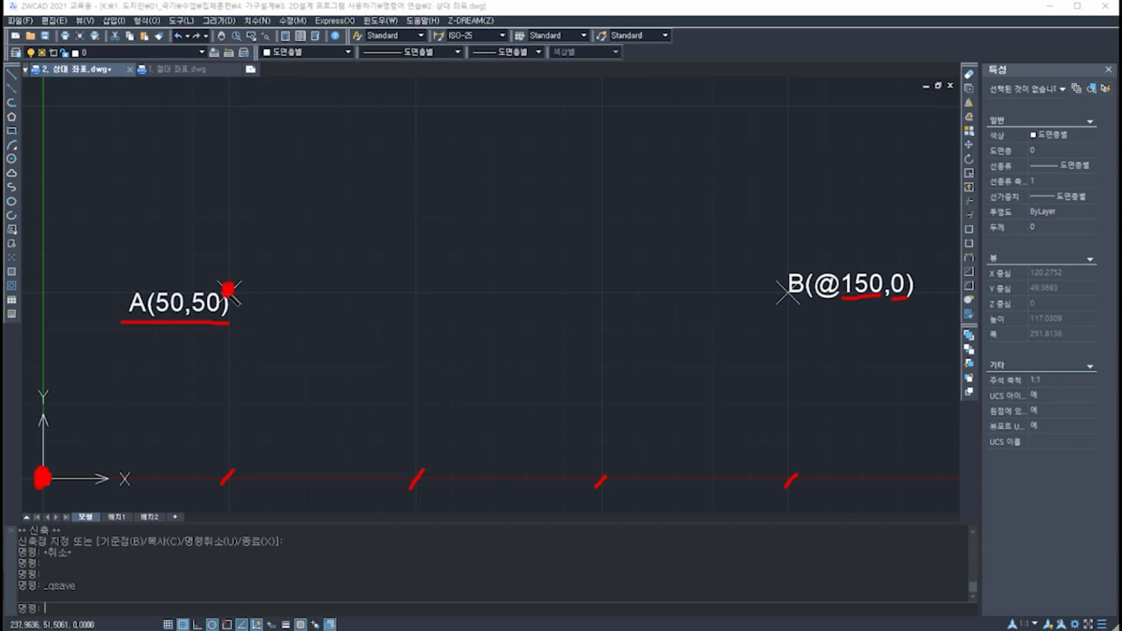
{"action": "mouse_move", "coordinate": [197, 254]}
{"action": "left_mouse_down"}
{"action": "mouse_move", "coordinate": [213, 280]}
{"action": "mouse_move", "coordinate": [214, 266]}
{"action": "left_mouse_up"}
{"action": "left_click_drag", "start_coordinate": [782, 303], "coordinate": [811, 302]}
{"action": "left_click", "coordinate": [413, 292]}
{"action": "left_click", "coordinate": [603, 291]}
{"action": "left_click_drag", "start_coordinate": [846, 298], "coordinate": [887, 296]}
{"action": "key", "text": "e"}
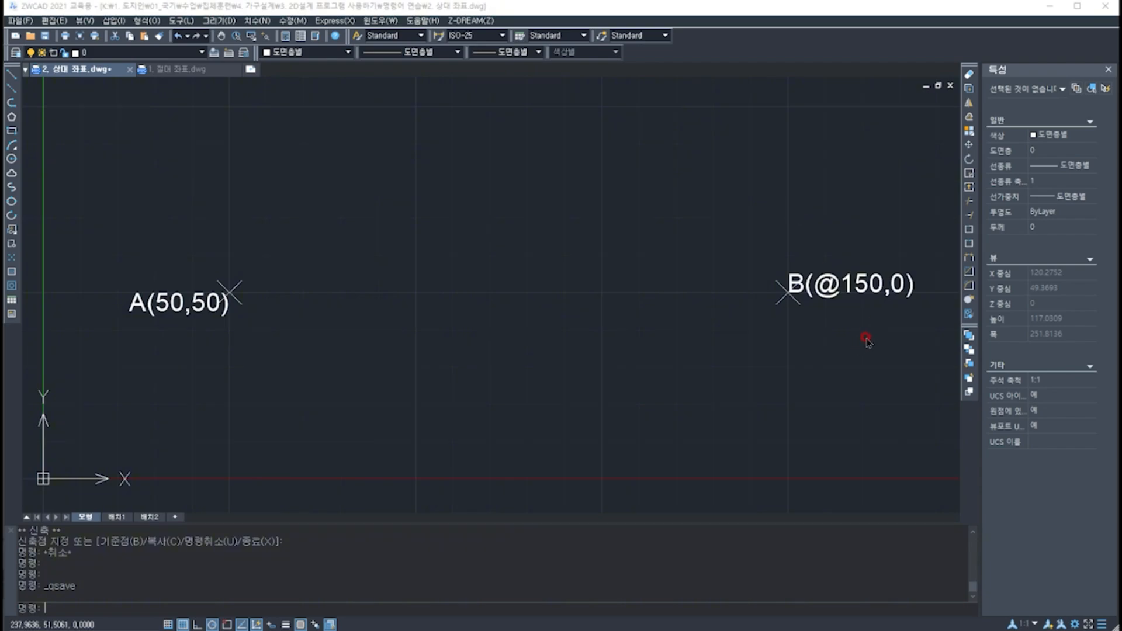
- Examine point C(@0,100) and its X and Y offsets relative to point B
{"action": "mouse_move", "coordinate": [816, 243]}
{"action": "middle_mouse_down"}
{"action": "mouse_move", "coordinate": [784, 246]}
{"action": "mouse_move", "coordinate": [675, 346]}
{"action": "mouse_move", "coordinate": [586, 345]}
{"action": "middle_mouse_up"}
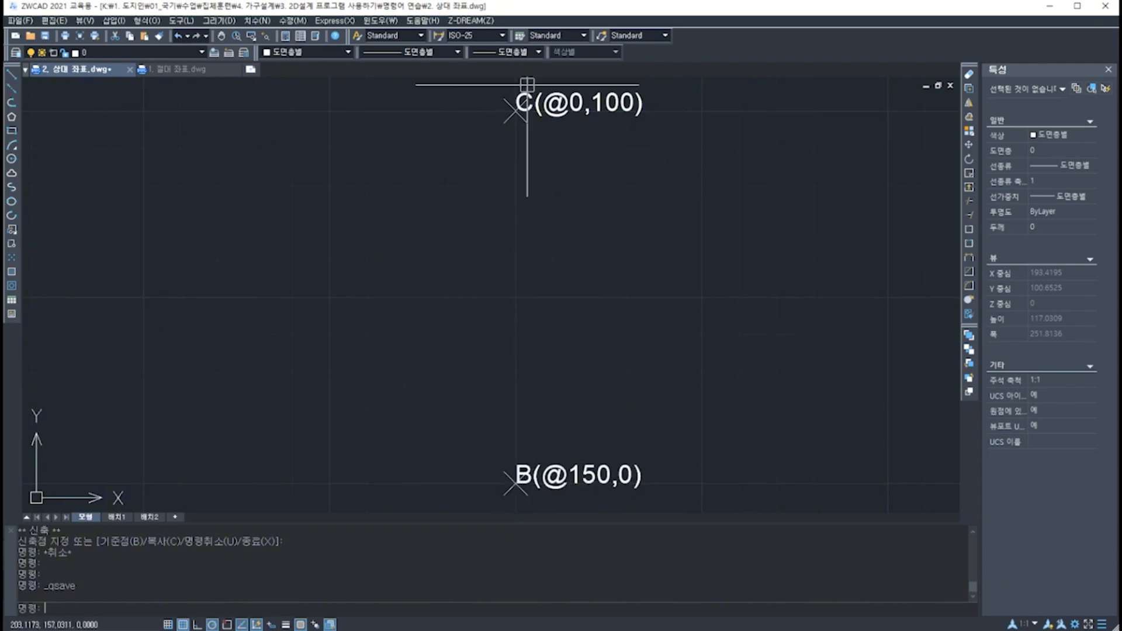
{"action": "left_click", "coordinate": [516, 484]}
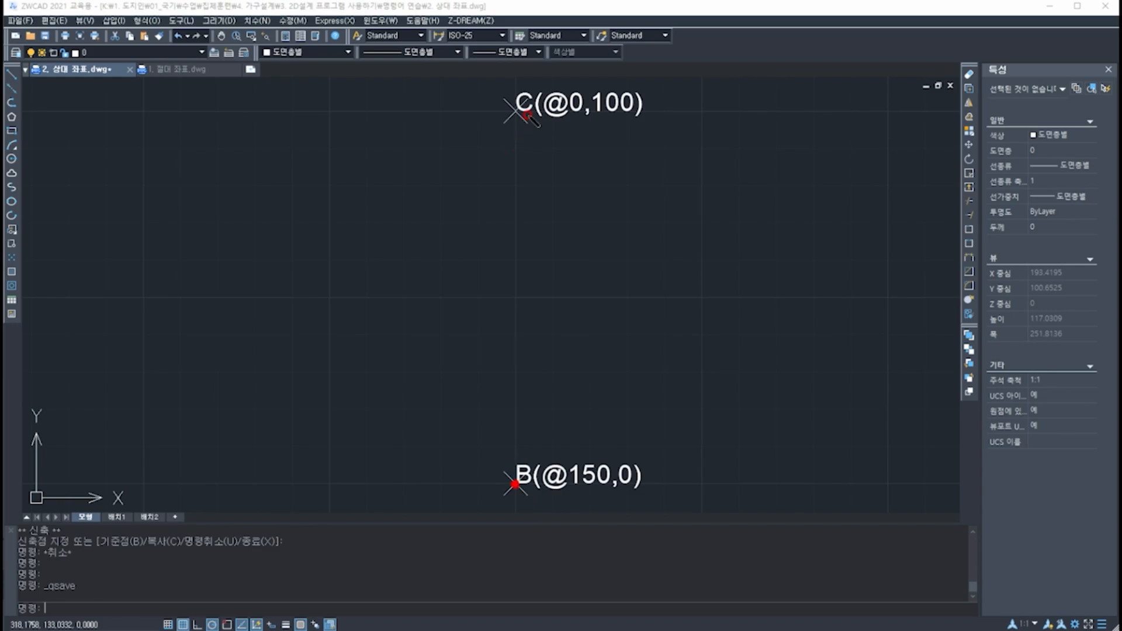
{"action": "left_click", "coordinate": [520, 117]}
{"action": "left_click_drag", "start_coordinate": [528, 119], "coordinate": [536, 118]}
{"action": "left_click_drag", "start_coordinate": [579, 117], "coordinate": [585, 116]}
{"action": "left_click_drag", "start_coordinate": [595, 118], "coordinate": [631, 117]}
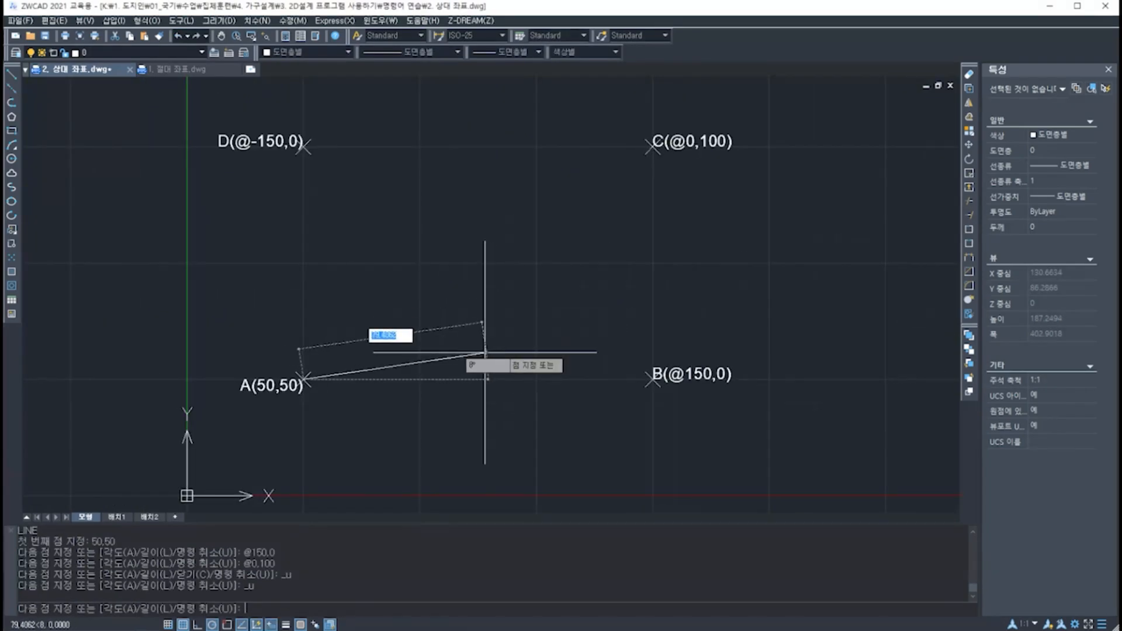
- Cancel the running command, turn off dynamic input, and start a line at point A with absolute coordinates 50,50
{"action": "key", "text": "Escape"}
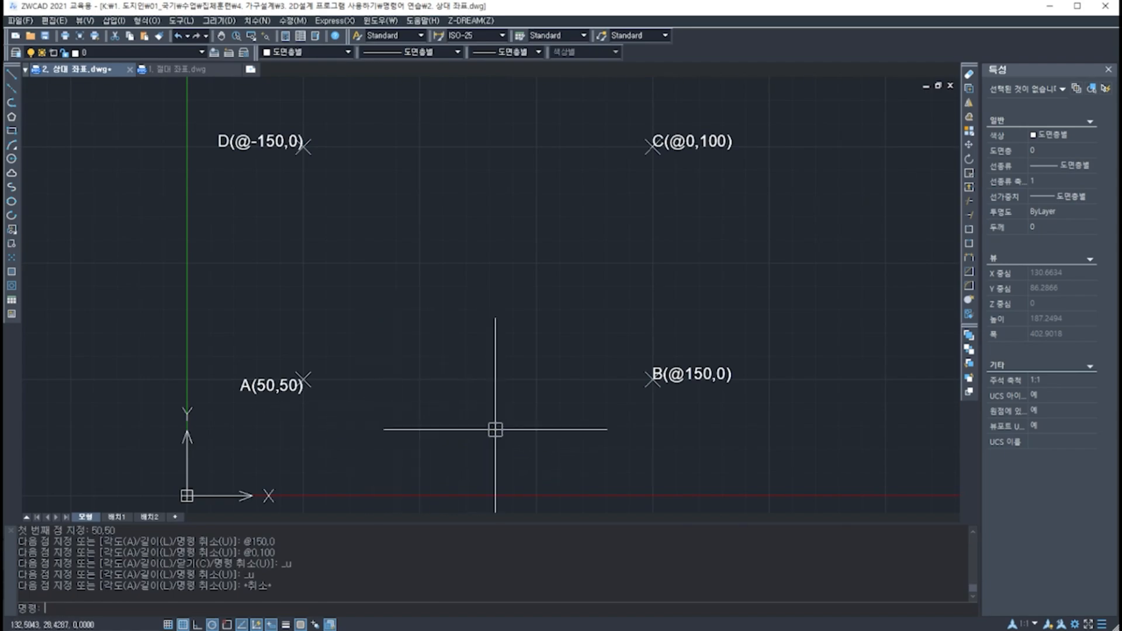
{"action": "left_click", "coordinate": [271, 624]}
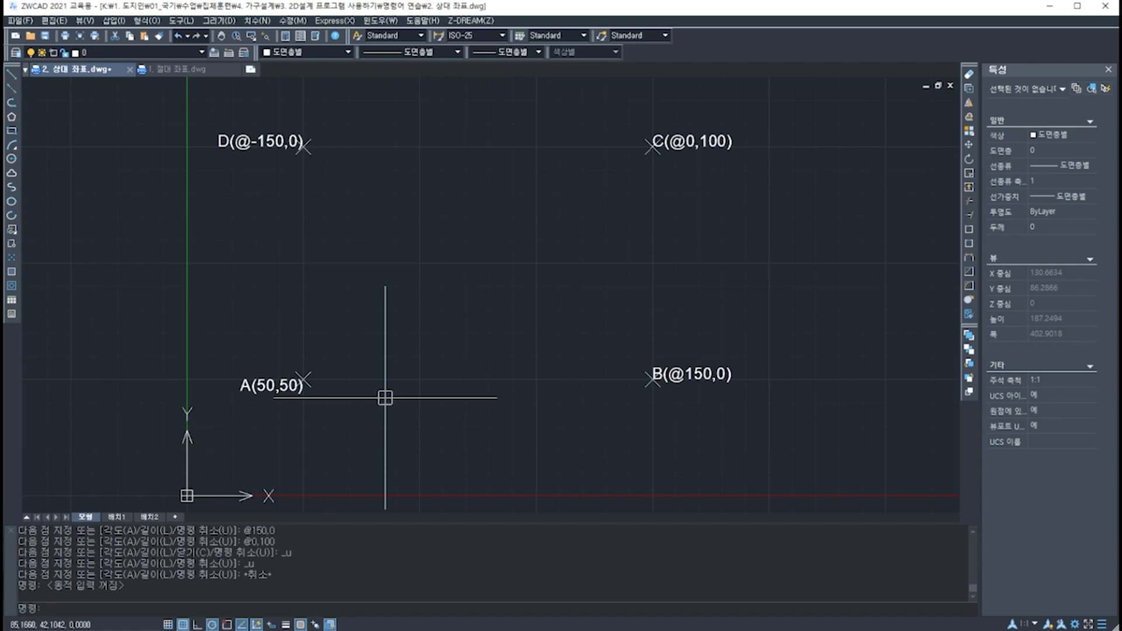
{"action": "type", "text": "L"}
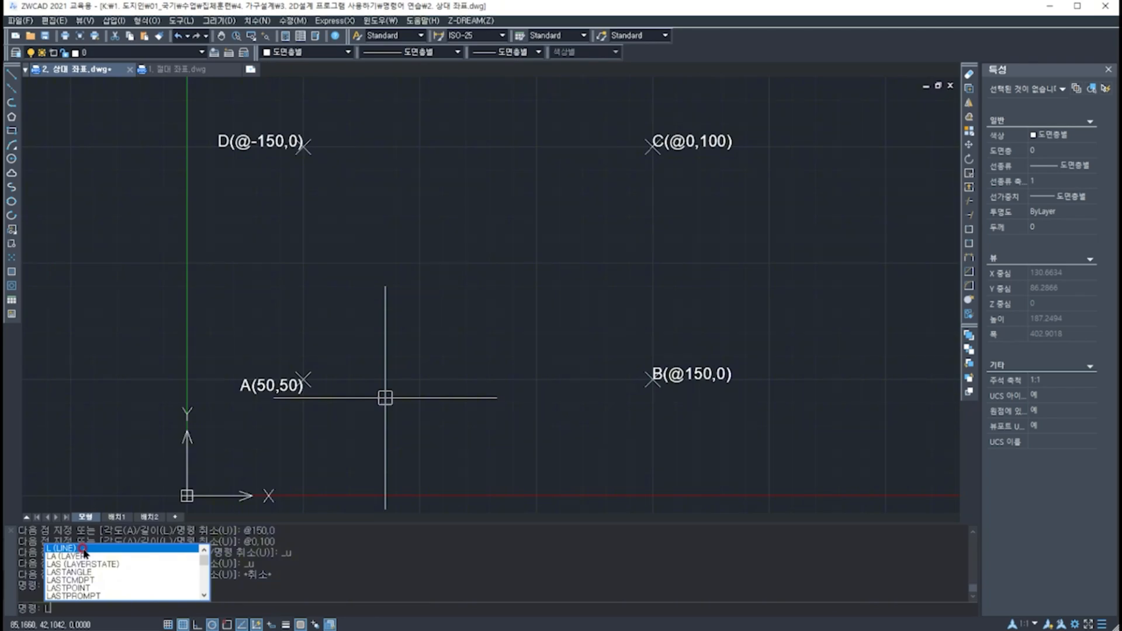
{"action": "key", "text": "Return"}
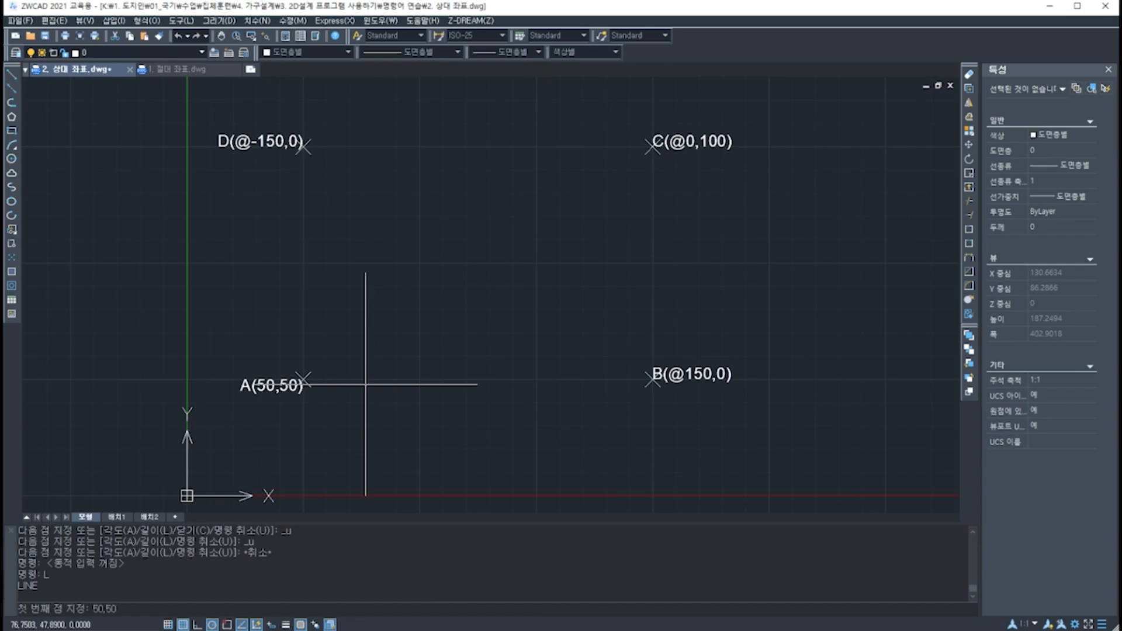
{"action": "key", "text": "Return"}
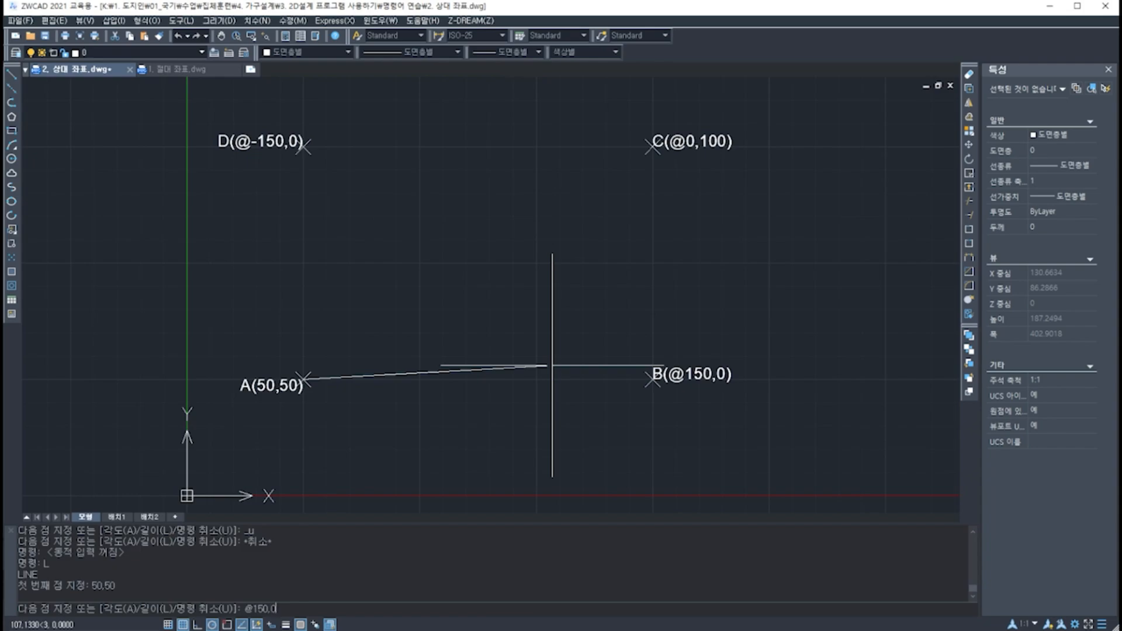
{"action": "key", "text": "Return"}
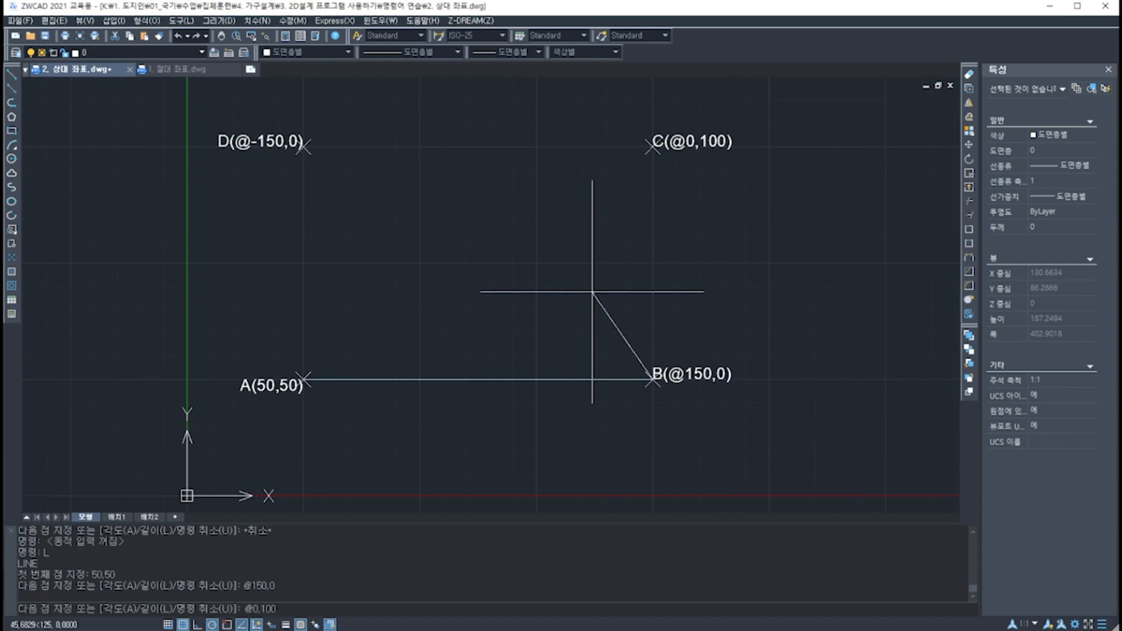
{"action": "key", "text": "Return"}
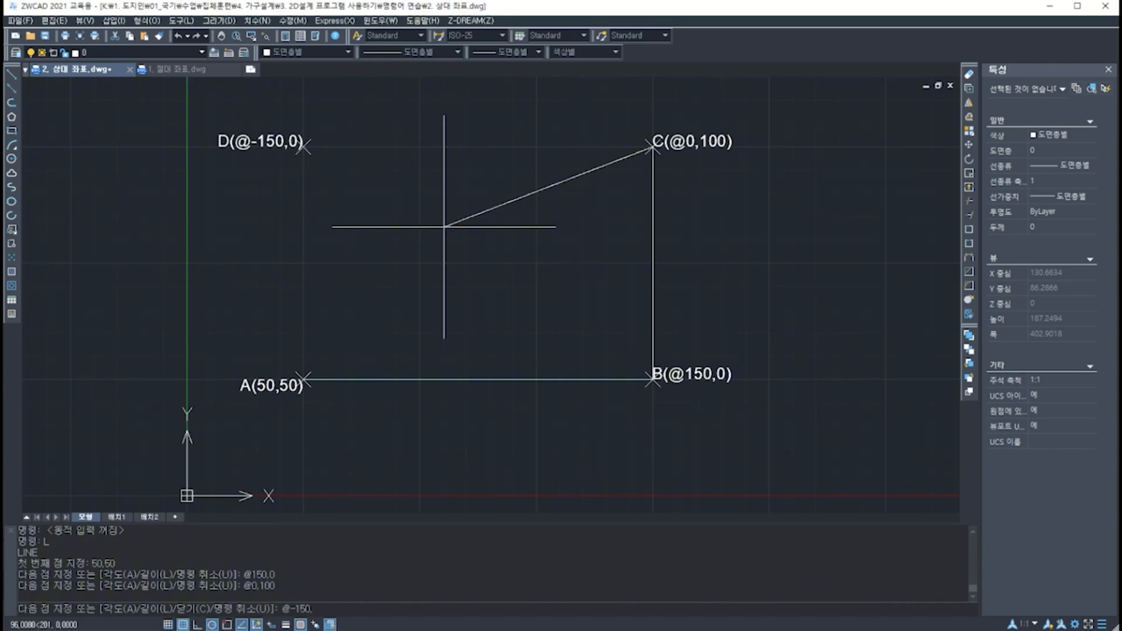
{"action": "key", "text": "Return"}
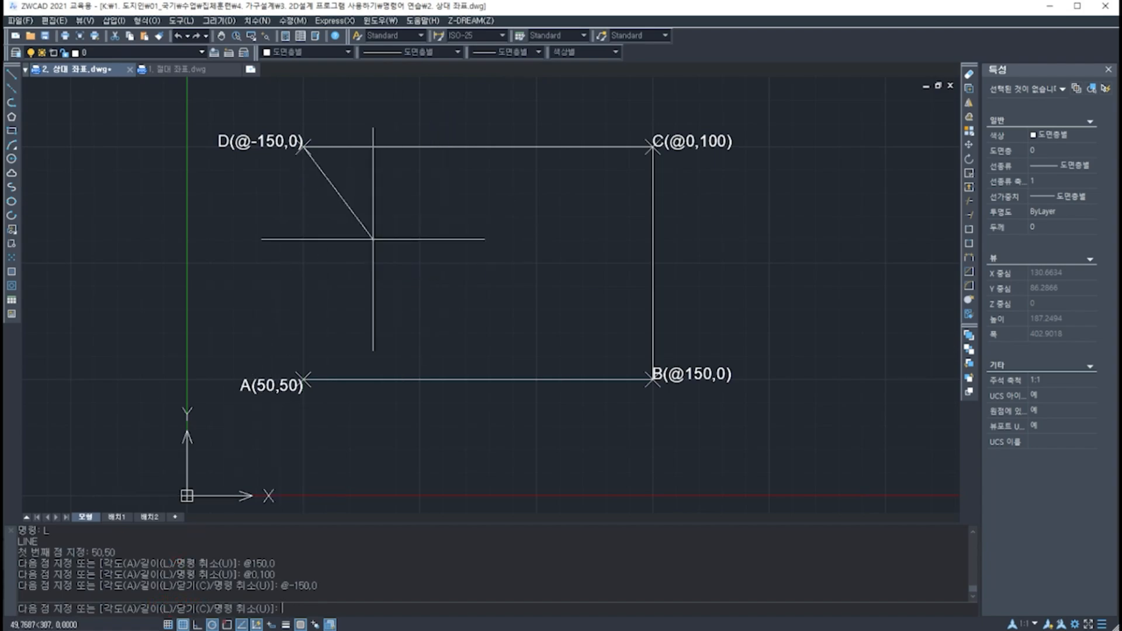
{"action": "type", "text": "C"}
{"action": "key", "text": "Return"}
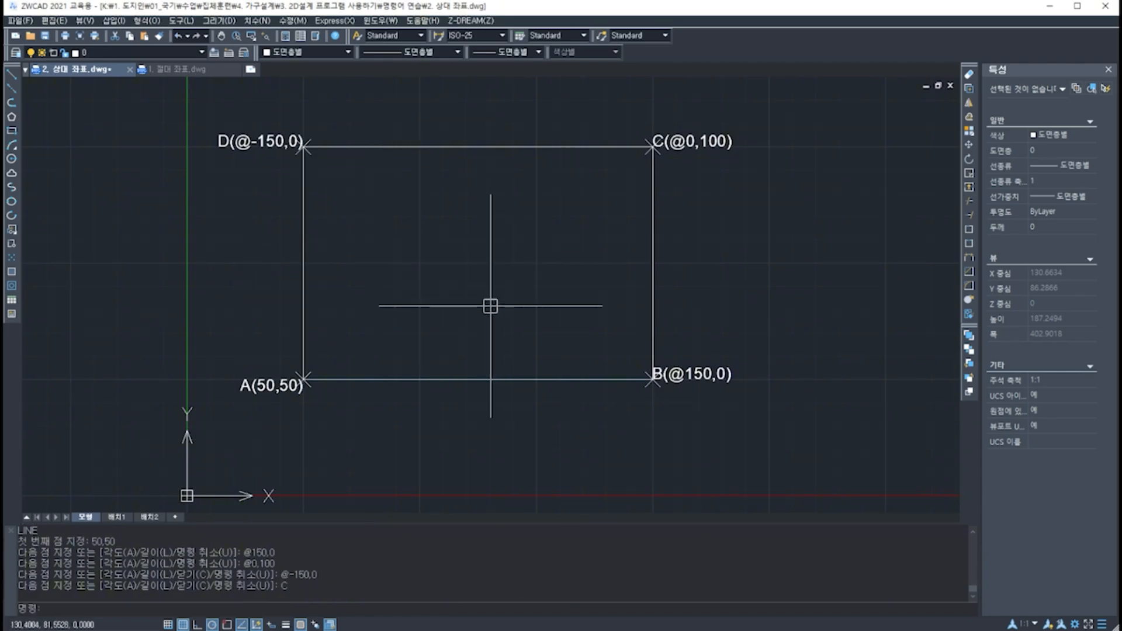
- Switch to the drawing "3. 상대 극좌표.dwg" at its note on relative polar coordinates
{"action": "middle_click_drag", "start_coordinate": [516, 269], "coordinate": [498, 284]}
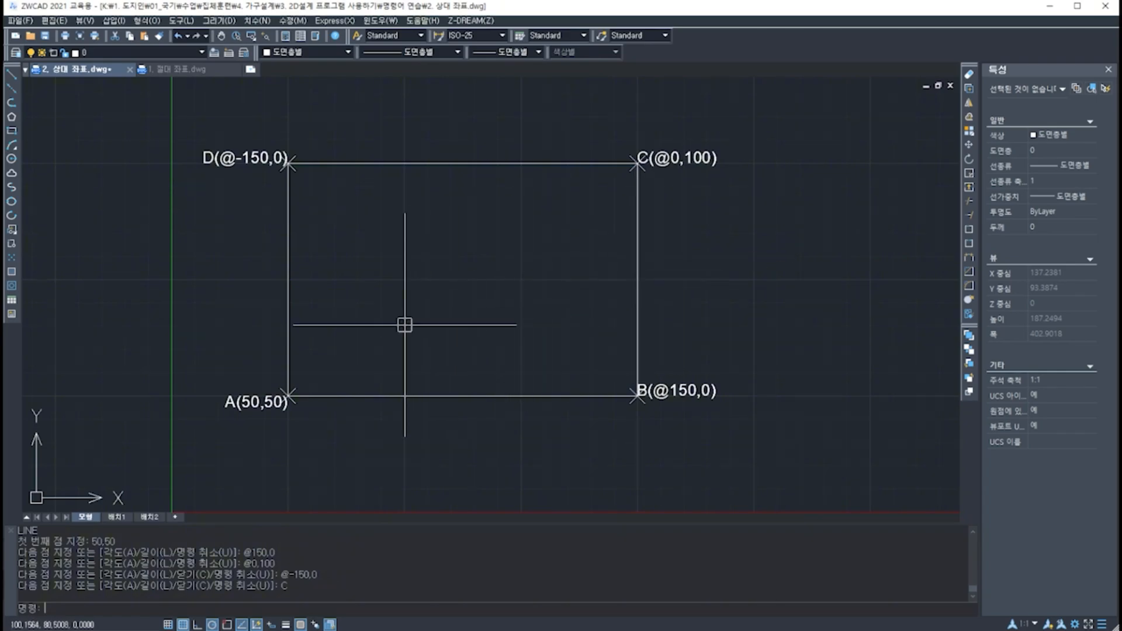
{"action": "middle_click_drag", "start_coordinate": [415, 314], "coordinate": [425, 308]}
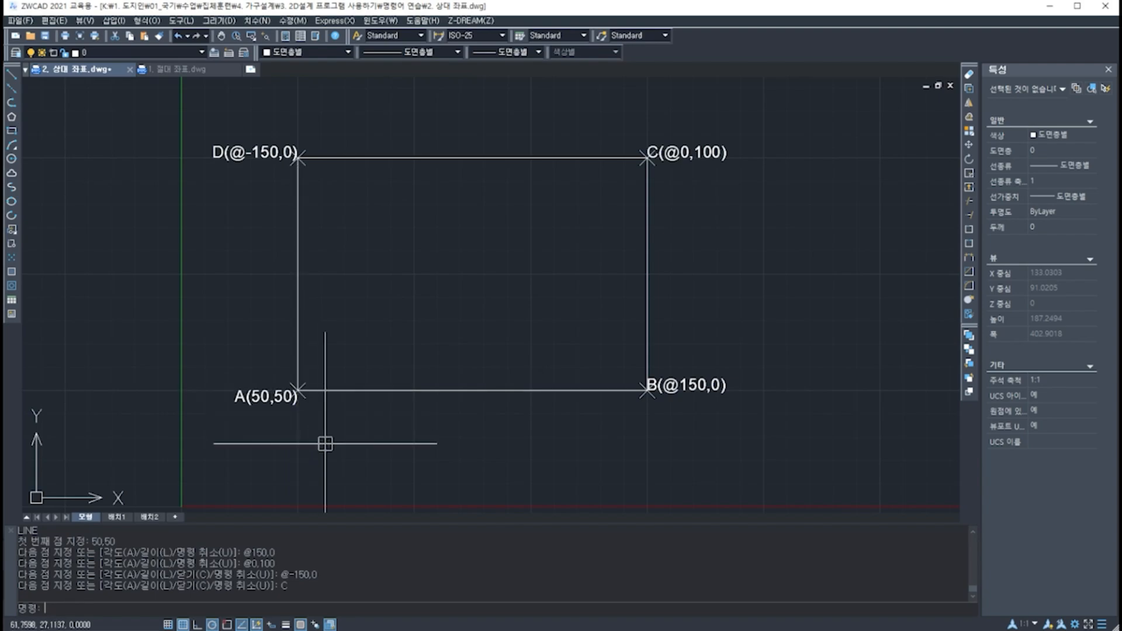
{"action": "left_click", "coordinate": [166, 68]}
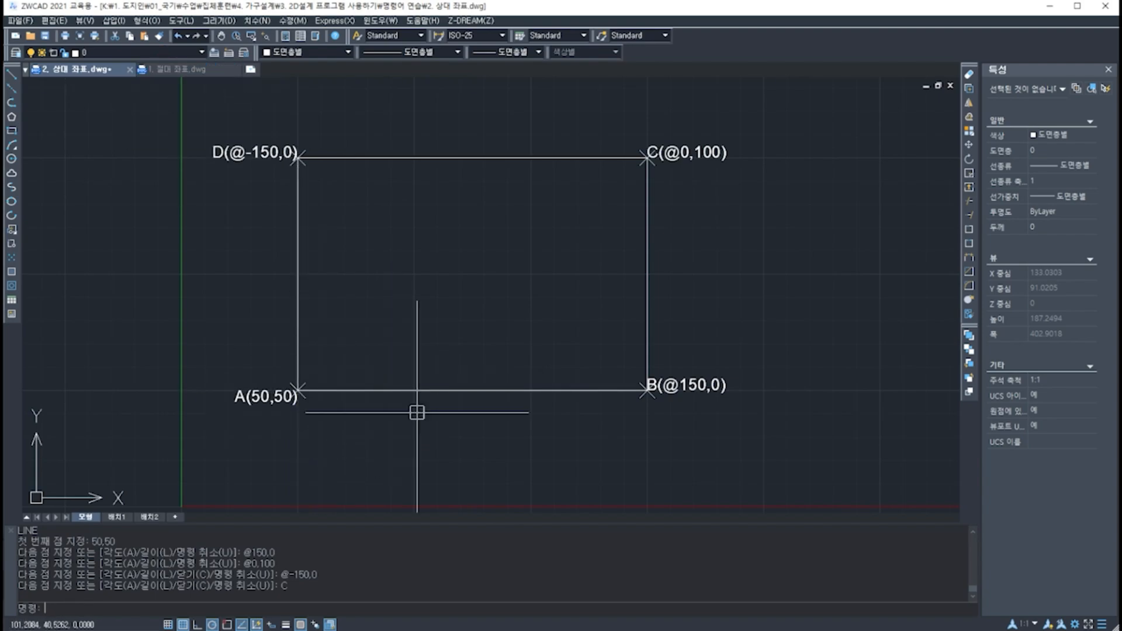
{"action": "middle_click_drag", "start_coordinate": [380, 441], "coordinate": [391, 386]}
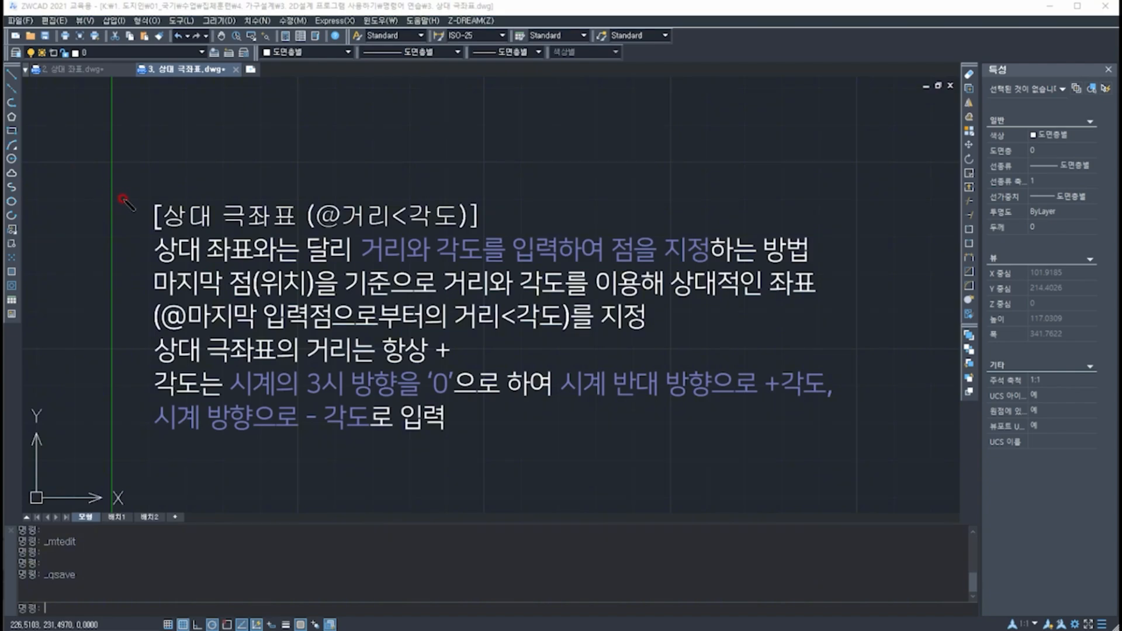
{"action": "left_click_drag", "start_coordinate": [160, 234], "coordinate": [291, 226]}
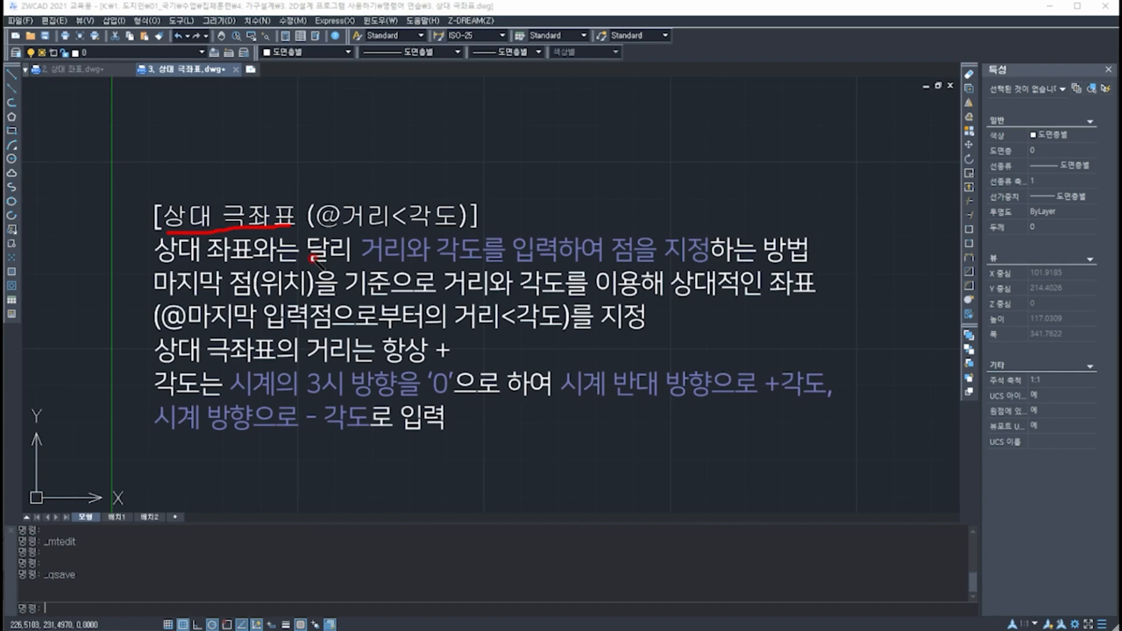
{"action": "left_click_drag", "start_coordinate": [320, 232], "coordinate": [383, 233]}
{"action": "mouse_move", "coordinate": [422, 233]}
{"action": "left_mouse_down"}
{"action": "mouse_move", "coordinate": [419, 199]}
{"action": "mouse_move", "coordinate": [465, 216]}
{"action": "mouse_move", "coordinate": [419, 235]}
{"action": "left_mouse_up"}
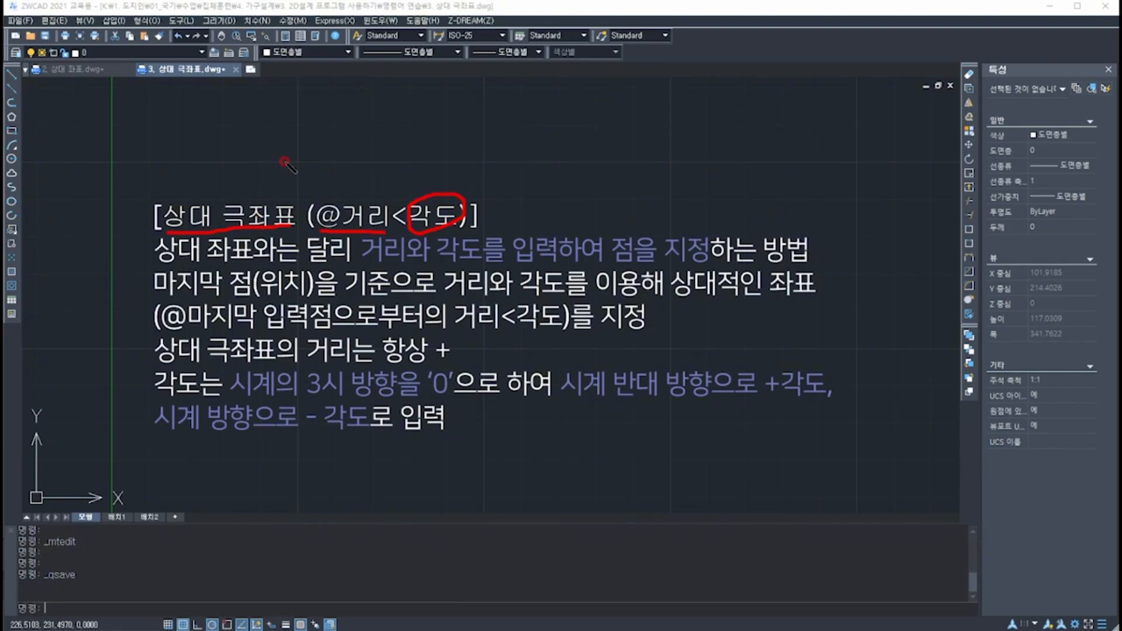
{"action": "left_click", "coordinate": [370, 160]}
{"action": "left_click_drag", "start_coordinate": [358, 234], "coordinate": [377, 232]}
{"action": "left_click_drag", "start_coordinate": [357, 264], "coordinate": [602, 266]}
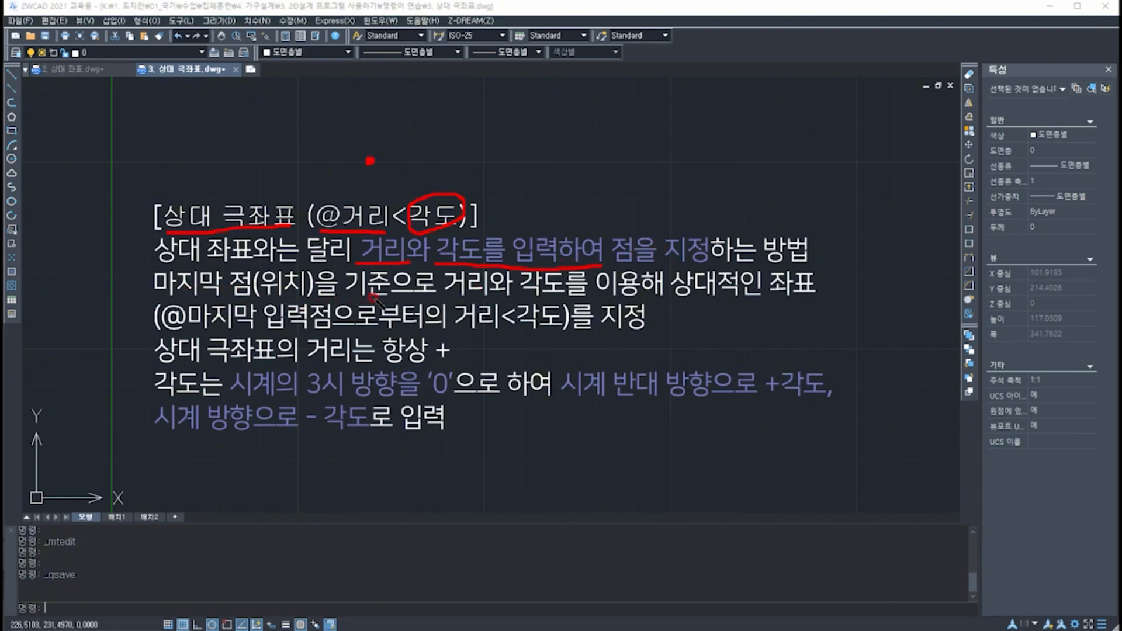
{"action": "mouse_move", "coordinate": [474, 298]}
{"action": "left_mouse_down"}
{"action": "mouse_move", "coordinate": [511, 280]}
{"action": "mouse_move", "coordinate": [544, 304]}
{"action": "mouse_move", "coordinate": [561, 257]}
{"action": "mouse_move", "coordinate": [589, 301]}
{"action": "left_mouse_up"}
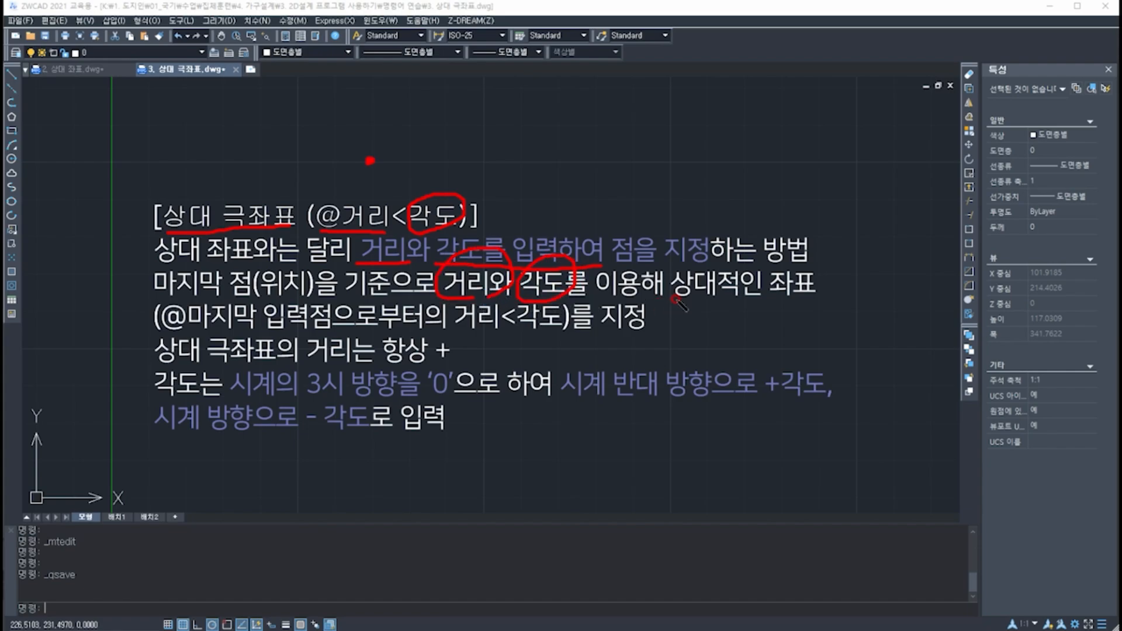
{"action": "left_click_drag", "start_coordinate": [676, 299], "coordinate": [811, 296]}
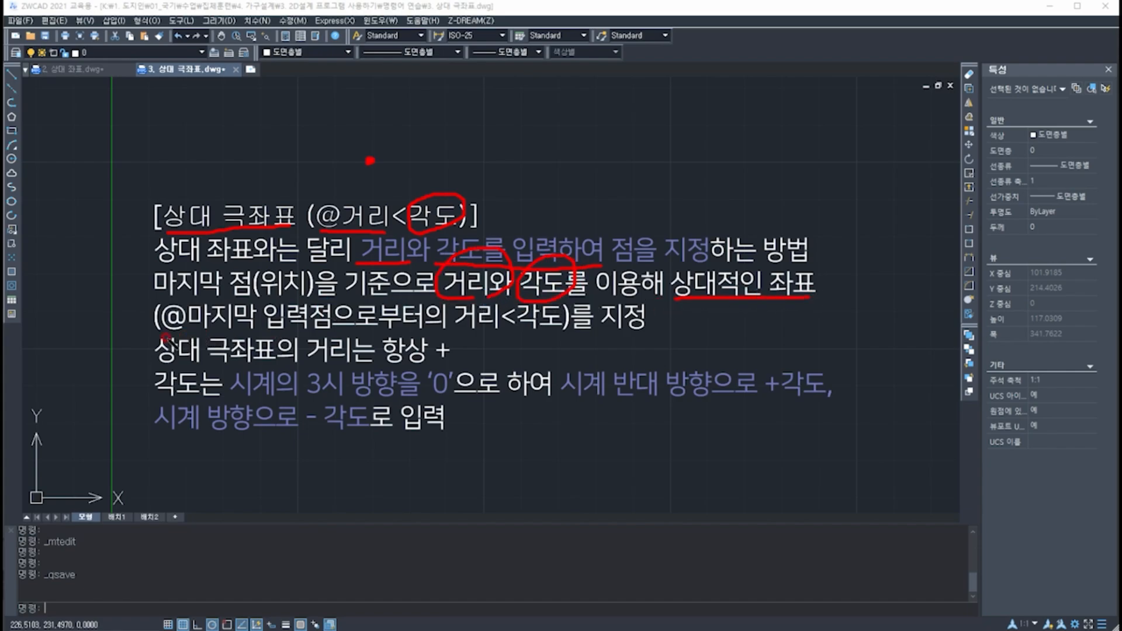
{"action": "left_click_drag", "start_coordinate": [155, 331], "coordinate": [500, 331]}
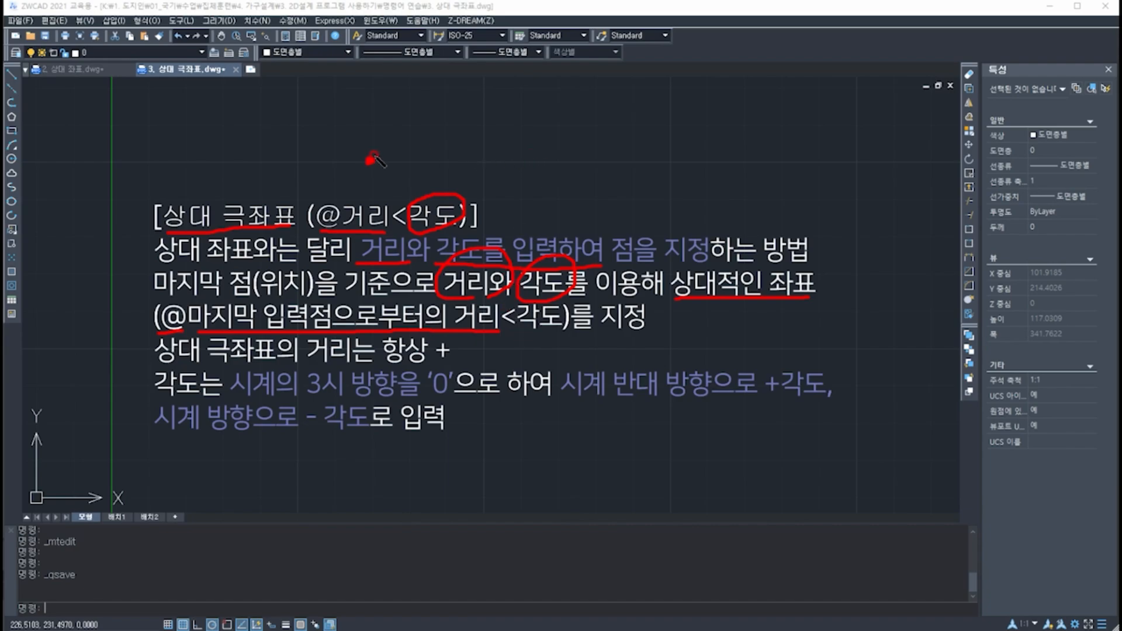
{"action": "left_click_drag", "start_coordinate": [376, 166], "coordinate": [373, 164]}
{"action": "mouse_move", "coordinate": [377, 164]}
{"action": "left_mouse_down"}
{"action": "mouse_move", "coordinate": [469, 150]}
{"action": "mouse_move", "coordinate": [468, 165]}
{"action": "left_mouse_up"}
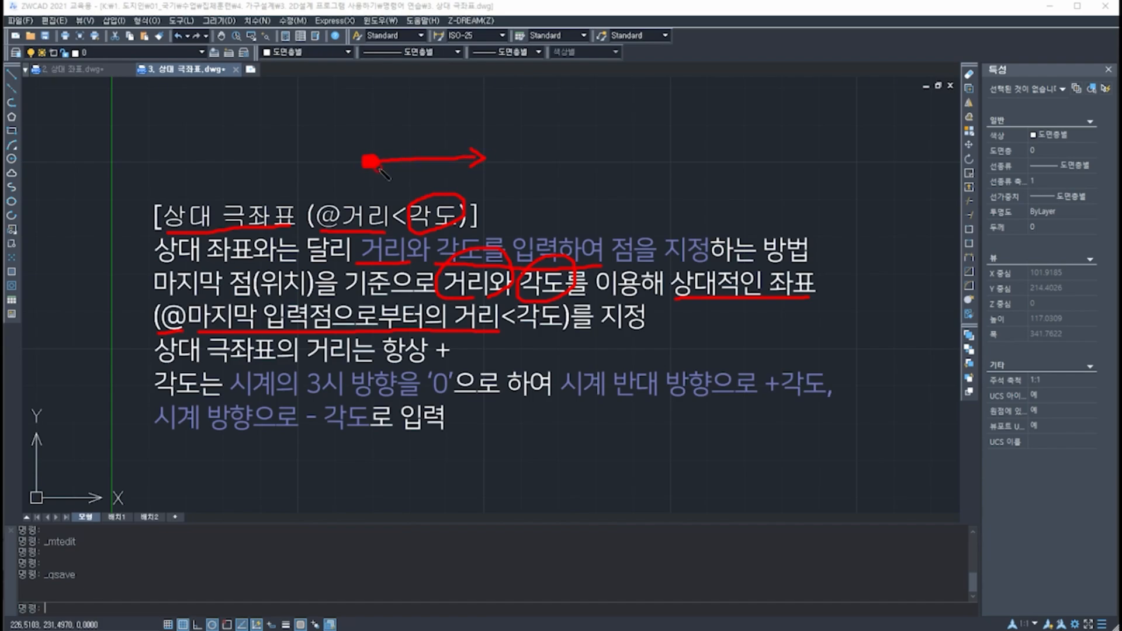
{"action": "mouse_move", "coordinate": [369, 162]}
{"action": "left_mouse_down"}
{"action": "mouse_move", "coordinate": [292, 152]}
{"action": "mouse_move", "coordinate": [302, 171]}
{"action": "mouse_move", "coordinate": [354, 102]}
{"action": "mouse_move", "coordinate": [374, 109]}
{"action": "left_mouse_up"}
{"action": "mouse_move", "coordinate": [370, 163]}
{"action": "left_mouse_down"}
{"action": "mouse_move", "coordinate": [369, 185]}
{"action": "mouse_move", "coordinate": [379, 176]}
{"action": "mouse_move", "coordinate": [300, 113]}
{"action": "mouse_move", "coordinate": [301, 140]}
{"action": "left_mouse_up"}
{"action": "left_click_drag", "start_coordinate": [301, 112], "coordinate": [330, 120]}
{"action": "left_click_drag", "start_coordinate": [374, 161], "coordinate": [406, 125]}
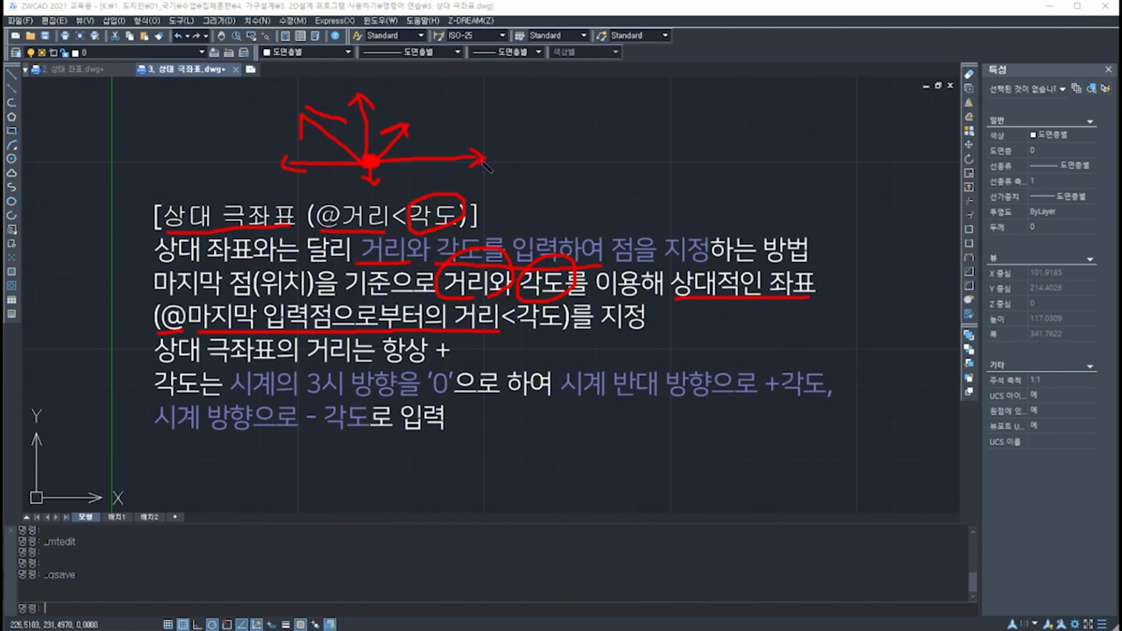
{"action": "mouse_move", "coordinate": [460, 119]}
{"action": "left_mouse_down"}
{"action": "mouse_move", "coordinate": [450, 143]}
{"action": "mouse_move", "coordinate": [463, 143]}
{"action": "left_mouse_up"}
{"action": "mouse_move", "coordinate": [516, 334]}
{"action": "left_mouse_down"}
{"action": "mouse_move", "coordinate": [501, 305]}
{"action": "mouse_move", "coordinate": [579, 318]}
{"action": "mouse_move", "coordinate": [528, 342]}
{"action": "left_mouse_up"}
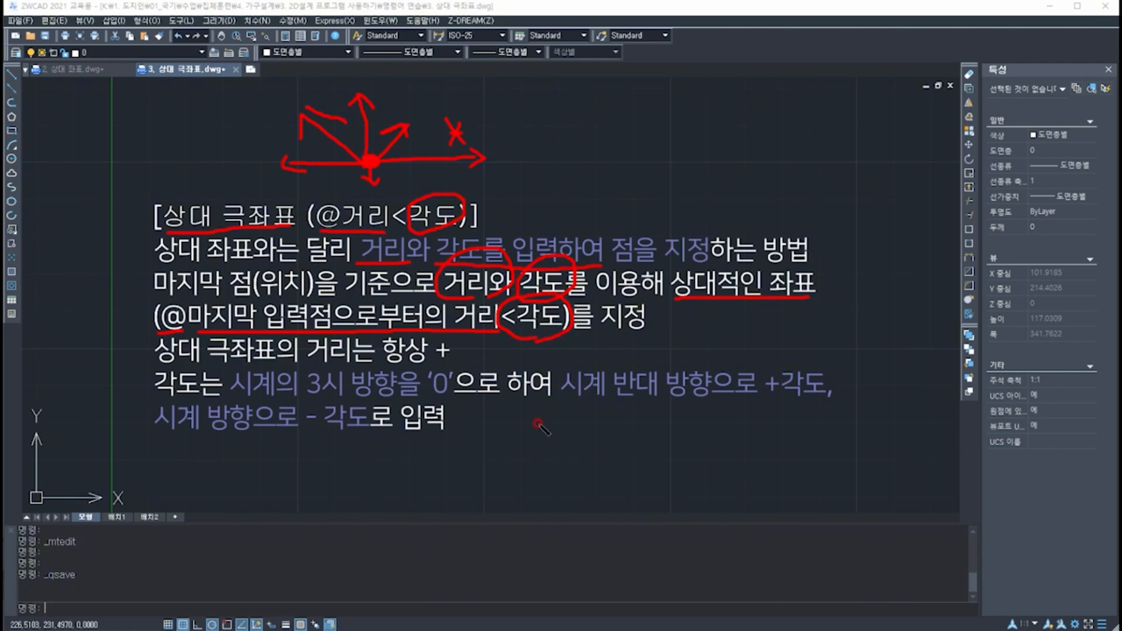
- Read the note's rules on the sign of the distance, the zero-angle direction, and the signs of counterclockwise and clockwise angles
{"action": "mouse_move", "coordinate": [158, 366]}
{"action": "left_mouse_down"}
{"action": "mouse_move", "coordinate": [392, 367]}
{"action": "mouse_move", "coordinate": [429, 344]}
{"action": "mouse_move", "coordinate": [461, 349]}
{"action": "mouse_move", "coordinate": [451, 368]}
{"action": "left_mouse_up"}
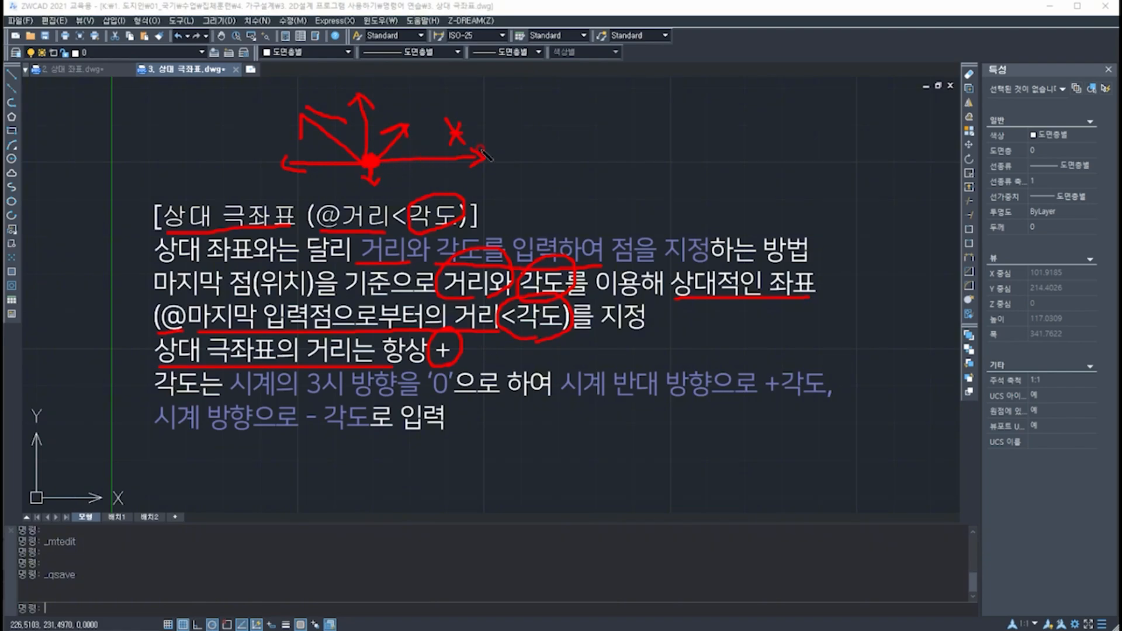
{"action": "left_click_drag", "start_coordinate": [485, 153], "coordinate": [488, 173]}
{"action": "mouse_move", "coordinate": [235, 399]}
{"action": "left_mouse_down"}
{"action": "mouse_move", "coordinate": [439, 404]}
{"action": "mouse_move", "coordinate": [447, 359]}
{"action": "mouse_move", "coordinate": [451, 409]}
{"action": "mouse_move", "coordinate": [444, 402]}
{"action": "left_mouse_up"}
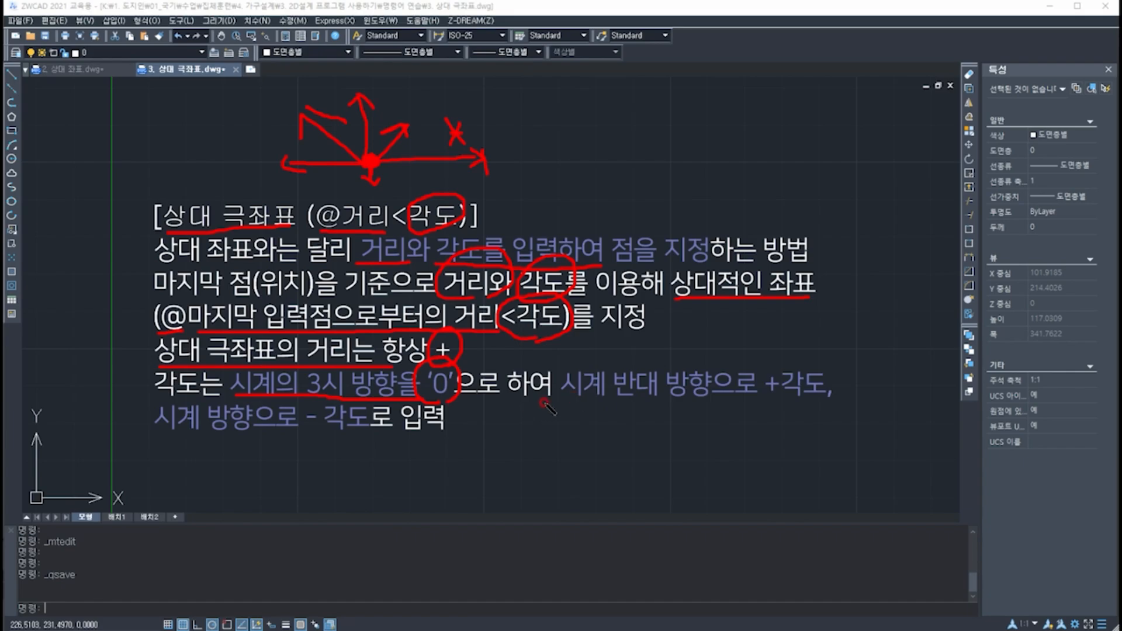
{"action": "left_click_drag", "start_coordinate": [565, 402], "coordinate": [776, 403]}
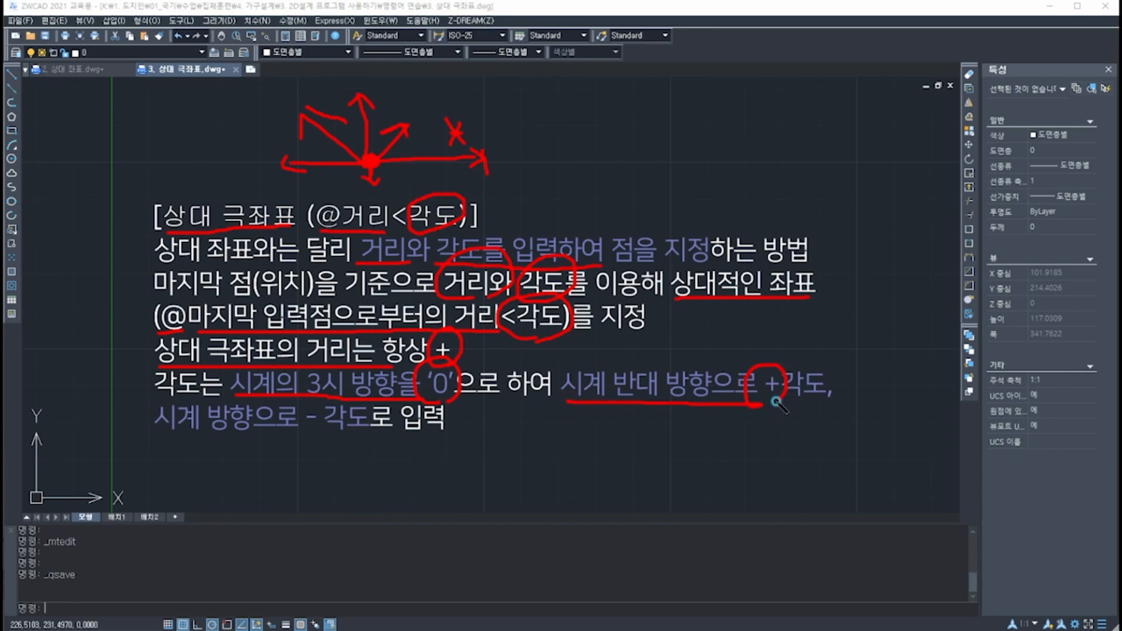
{"action": "left_click_drag", "start_coordinate": [157, 435], "coordinate": [234, 433]}
{"action": "mouse_move", "coordinate": [324, 436]}
{"action": "left_mouse_down"}
{"action": "mouse_move", "coordinate": [294, 429]}
{"action": "mouse_move", "coordinate": [330, 410]}
{"action": "mouse_move", "coordinate": [322, 438]}
{"action": "left_mouse_up"}
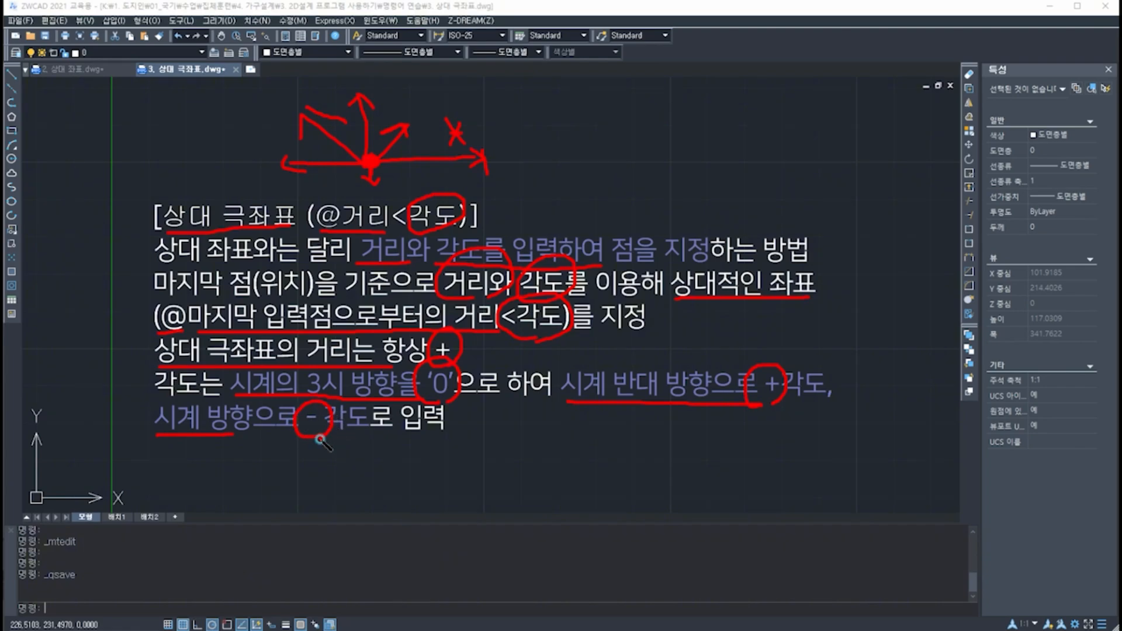
{"action": "mouse_move", "coordinate": [125, 367]}
{"action": "left_mouse_down"}
{"action": "mouse_move", "coordinate": [135, 380]}
{"action": "mouse_move", "coordinate": [115, 387]}
{"action": "mouse_move", "coordinate": [147, 371]}
{"action": "mouse_move", "coordinate": [128, 399]}
{"action": "mouse_move", "coordinate": [131, 369]}
{"action": "mouse_move", "coordinate": [136, 386]}
{"action": "left_mouse_up"}
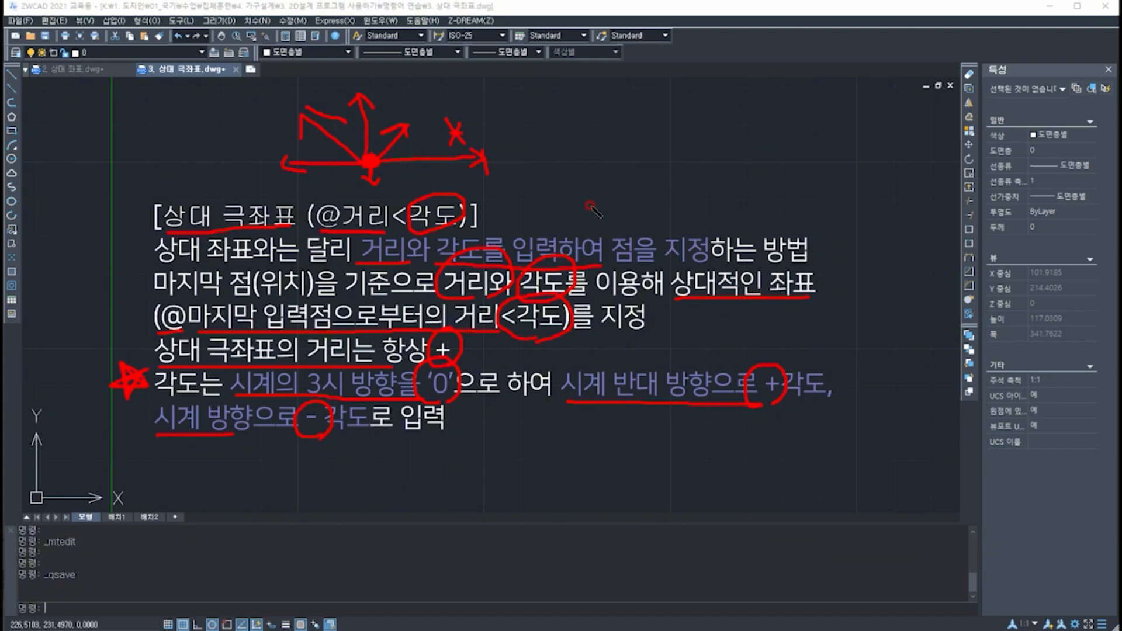
{"action": "mouse_move", "coordinate": [601, 210]}
{"action": "left_mouse_down"}
{"action": "mouse_move", "coordinate": [620, 219]}
{"action": "mouse_move", "coordinate": [606, 150]}
{"action": "mouse_move", "coordinate": [566, 176]}
{"action": "mouse_move", "coordinate": [590, 211]}
{"action": "mouse_move", "coordinate": [577, 219]}
{"action": "left_mouse_up"}
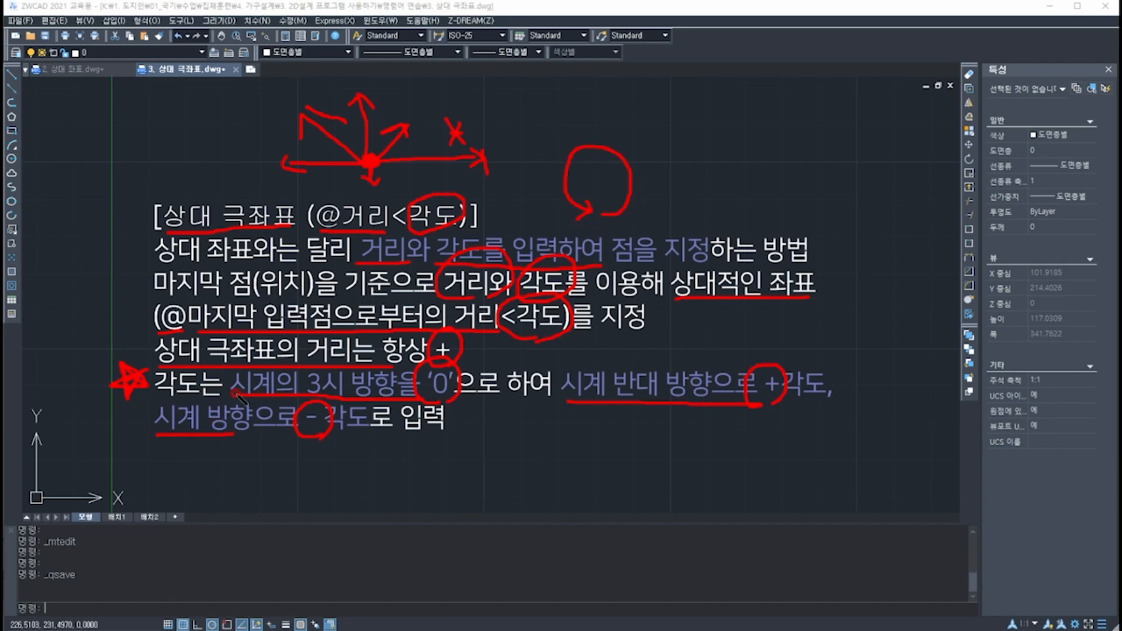
{"action": "left_click_drag", "start_coordinate": [240, 402], "coordinate": [479, 404]}
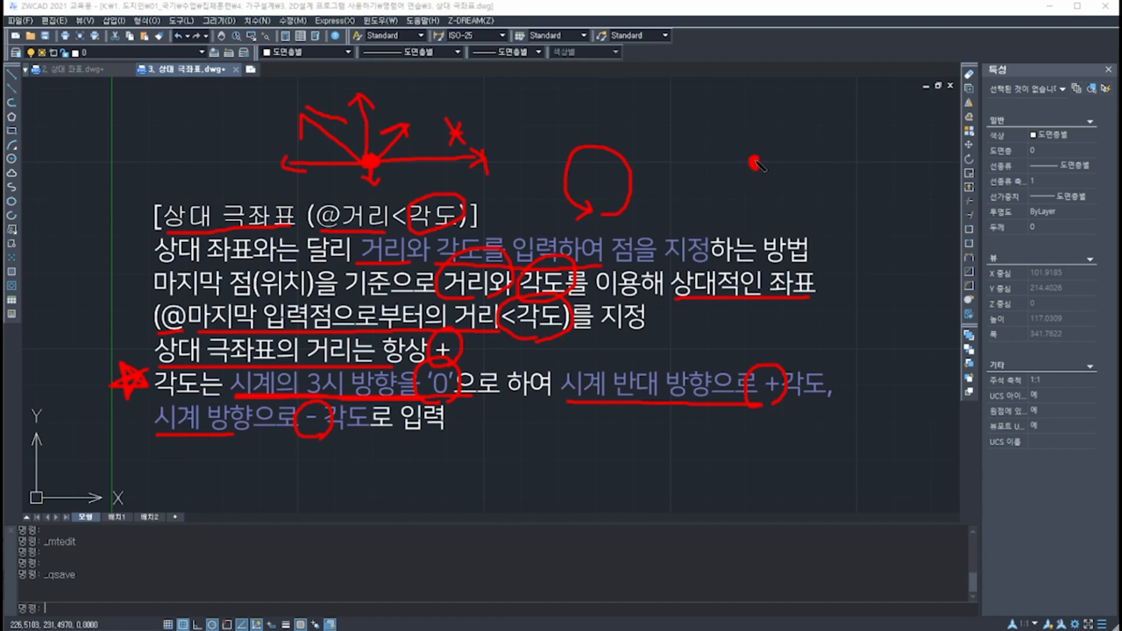
- Work through how a 45° direction is expressed as a counterclockwise or clockwise angle from the 3 o'clock direction
{"action": "mouse_move", "coordinate": [755, 163]}
{"action": "left_mouse_down"}
{"action": "mouse_move", "coordinate": [835, 153]}
{"action": "mouse_move", "coordinate": [837, 163]}
{"action": "mouse_move", "coordinate": [839, 152]}
{"action": "mouse_move", "coordinate": [840, 168]}
{"action": "left_mouse_up"}
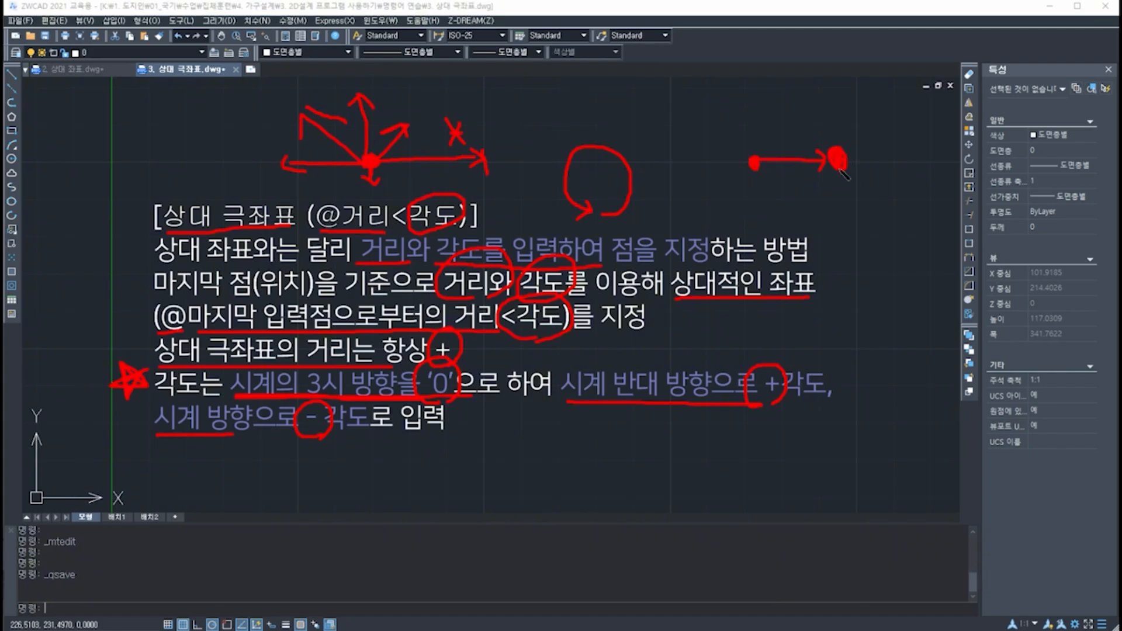
{"action": "left_click", "coordinate": [856, 145]}
{"action": "mouse_move", "coordinate": [798, 140]}
{"action": "left_mouse_down"}
{"action": "mouse_move", "coordinate": [756, 93]}
{"action": "mouse_move", "coordinate": [715, 104]}
{"action": "mouse_move", "coordinate": [706, 180]}
{"action": "mouse_move", "coordinate": [774, 202]}
{"action": "mouse_move", "coordinate": [794, 183]}
{"action": "mouse_move", "coordinate": [799, 192]}
{"action": "left_mouse_up"}
{"action": "left_click_drag", "start_coordinate": [807, 100], "coordinate": [807, 120]}
{"action": "left_click_drag", "start_coordinate": [799, 109], "coordinate": [816, 108]}
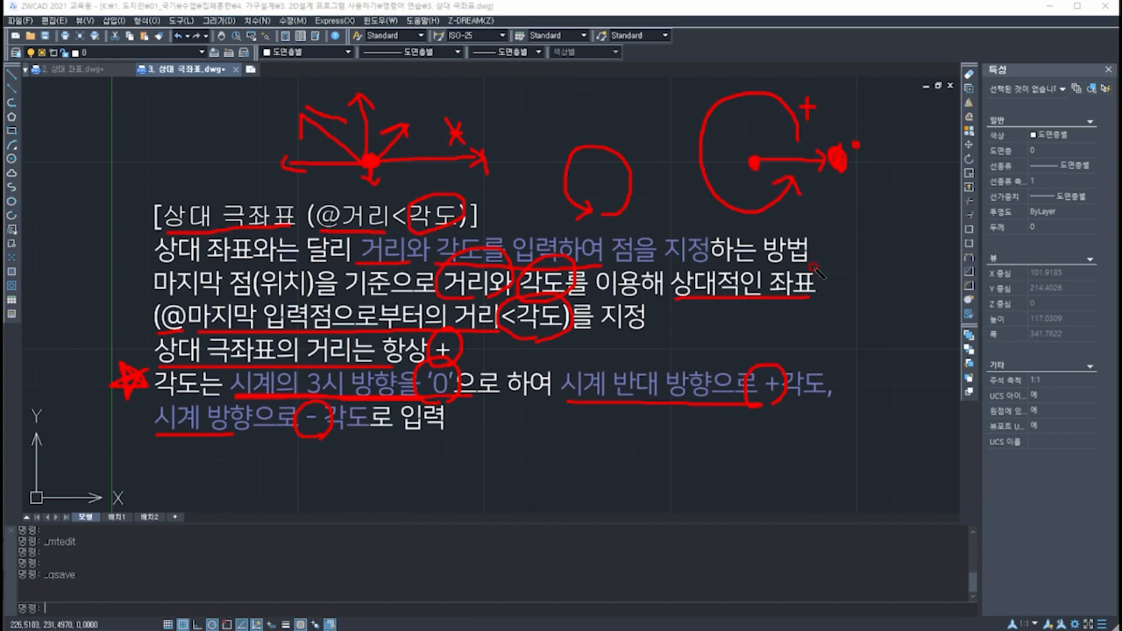
{"action": "mouse_move", "coordinate": [839, 158]}
{"action": "left_mouse_down"}
{"action": "mouse_move", "coordinate": [814, 214]}
{"action": "mouse_move", "coordinate": [754, 240]}
{"action": "mouse_move", "coordinate": [646, 175]}
{"action": "mouse_move", "coordinate": [795, 44]}
{"action": "mouse_move", "coordinate": [840, 116]}
{"action": "left_mouse_up"}
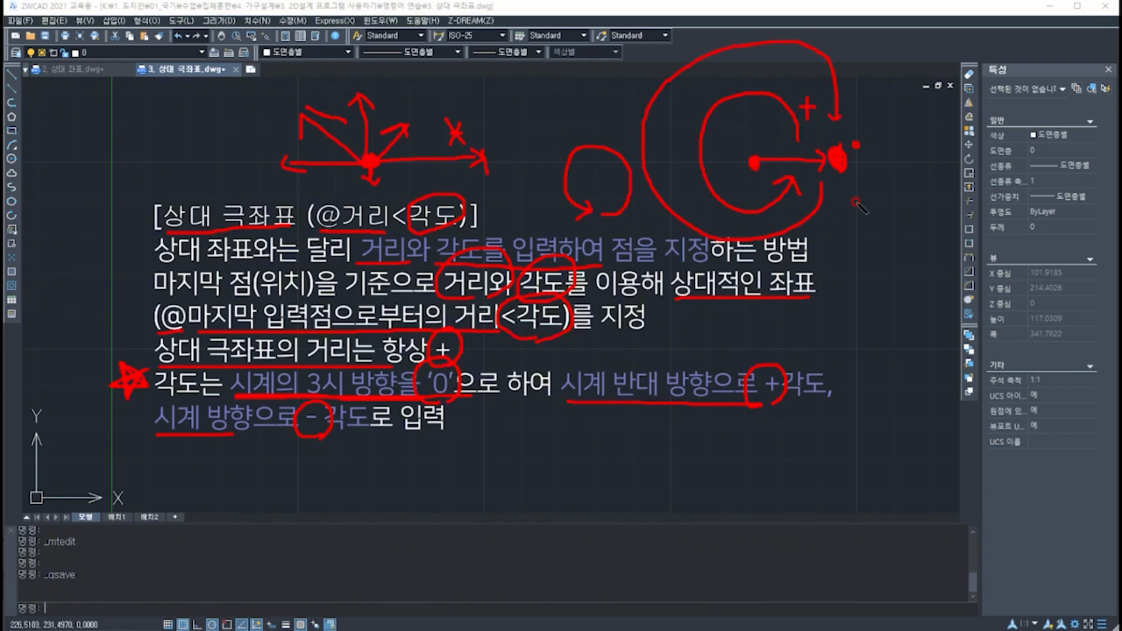
{"action": "left_click_drag", "start_coordinate": [847, 200], "coordinate": [865, 201]}
{"action": "mouse_move", "coordinate": [753, 163]}
{"action": "left_mouse_down"}
{"action": "mouse_move", "coordinate": [789, 70]}
{"action": "mouse_move", "coordinate": [766, 142]}
{"action": "mouse_move", "coordinate": [773, 159]}
{"action": "mouse_move", "coordinate": [782, 144]}
{"action": "left_mouse_up"}
{"action": "mouse_move", "coordinate": [787, 118]}
{"action": "left_mouse_down"}
{"action": "mouse_move", "coordinate": [790, 152]}
{"action": "mouse_move", "coordinate": [801, 132]}
{"action": "left_mouse_up"}
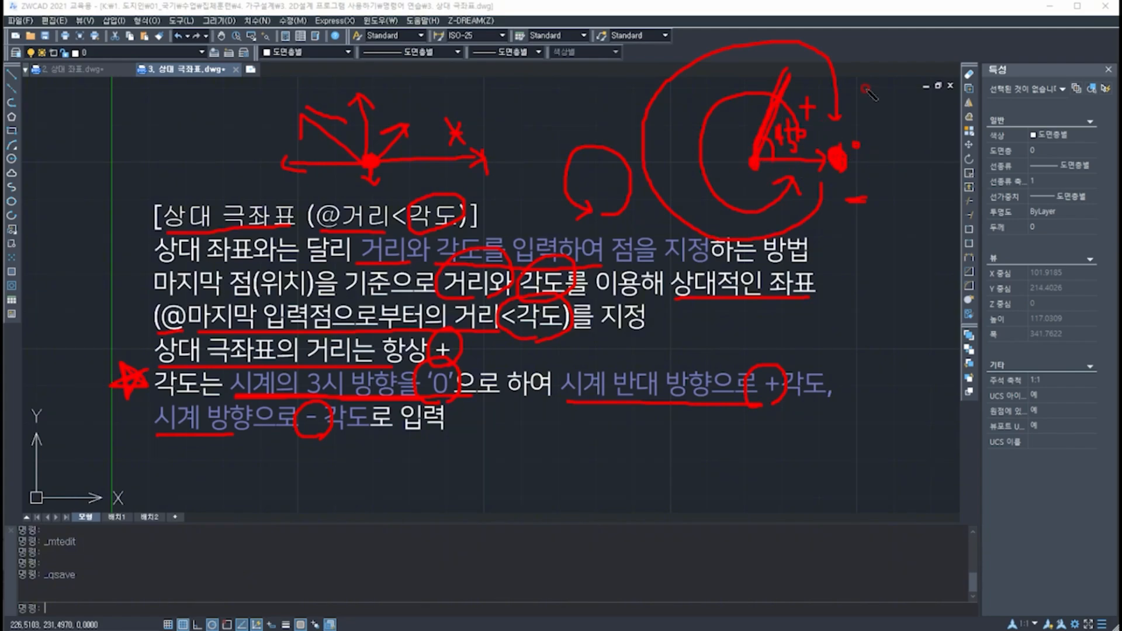
{"action": "mouse_move", "coordinate": [867, 90]}
{"action": "left_mouse_down"}
{"action": "mouse_move", "coordinate": [863, 108]}
{"action": "mouse_move", "coordinate": [873, 95]}
{"action": "mouse_move", "coordinate": [877, 119]}
{"action": "mouse_move", "coordinate": [895, 88]}
{"action": "left_mouse_up"}
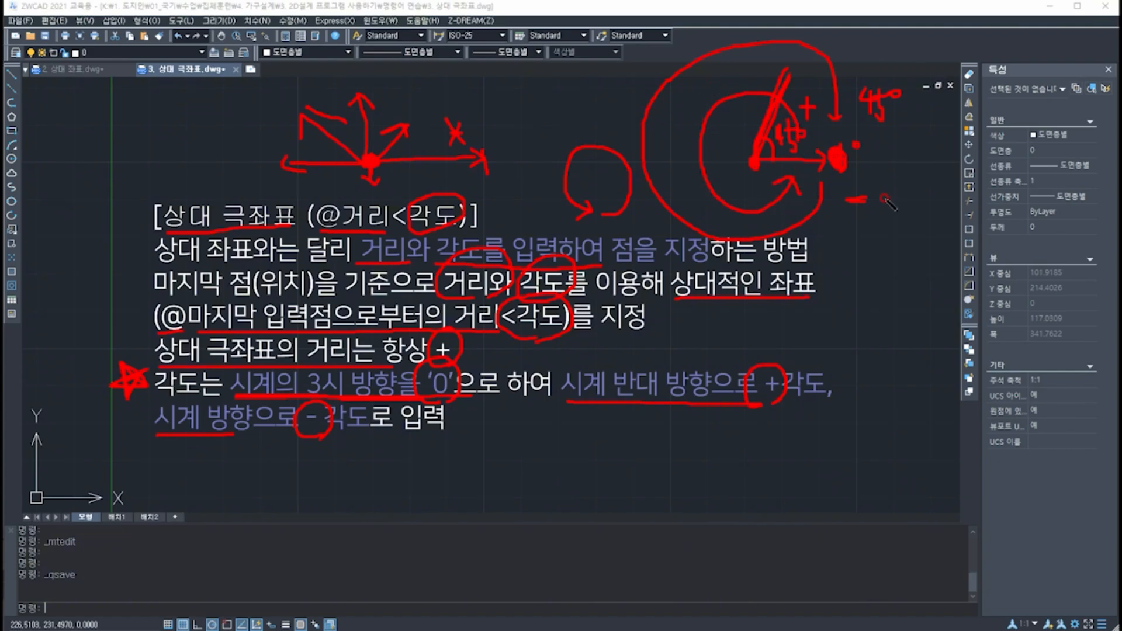
{"action": "mouse_move", "coordinate": [886, 156]}
{"action": "left_mouse_down"}
{"action": "mouse_move", "coordinate": [898, 169]}
{"action": "mouse_move", "coordinate": [887, 184]}
{"action": "mouse_move", "coordinate": [920, 163]}
{"action": "left_mouse_up"}
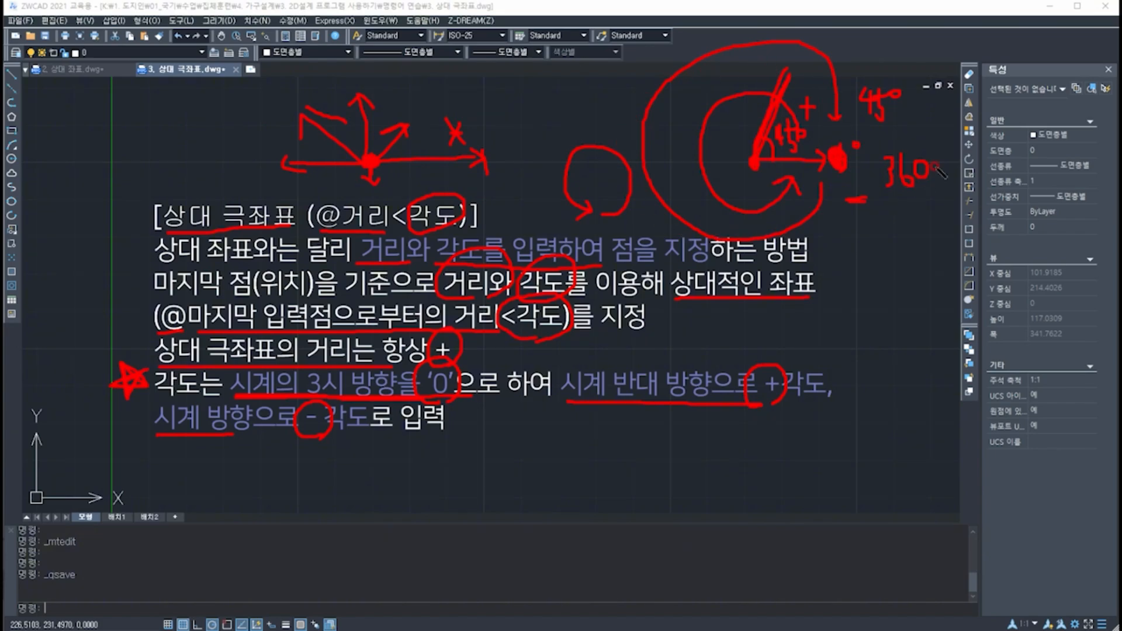
{"action": "mouse_move", "coordinate": [939, 155]}
{"action": "left_mouse_down"}
{"action": "mouse_move", "coordinate": [945, 164]}
{"action": "mouse_move", "coordinate": [940, 157]}
{"action": "left_mouse_up"}
{"action": "left_click_drag", "start_coordinate": [847, 233], "coordinate": [865, 231]}
{"action": "left_click_drag", "start_coordinate": [766, 87], "coordinate": [776, 97]}
{"action": "mouse_move", "coordinate": [643, 114]}
{"action": "left_mouse_down"}
{"action": "mouse_move", "coordinate": [652, 96]}
{"action": "mouse_move", "coordinate": [759, 63]}
{"action": "mouse_move", "coordinate": [774, 77]}
{"action": "left_mouse_up"}
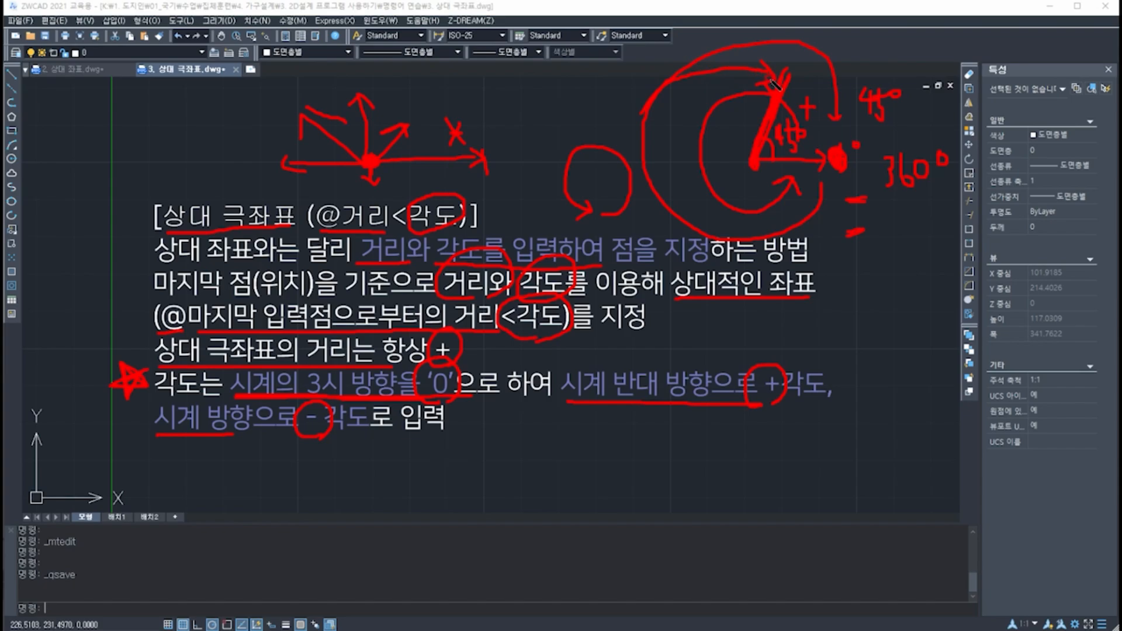
{"action": "mouse_move", "coordinate": [889, 199]}
{"action": "left_mouse_down"}
{"action": "mouse_move", "coordinate": [931, 184]}
{"action": "mouse_move", "coordinate": [910, 230]}
{"action": "mouse_move", "coordinate": [935, 193]}
{"action": "mouse_move", "coordinate": [926, 231]}
{"action": "mouse_move", "coordinate": [943, 239]}
{"action": "left_mouse_up"}
{"action": "mouse_move", "coordinate": [895, 272]}
{"action": "left_mouse_down"}
{"action": "mouse_move", "coordinate": [892, 296]}
{"action": "mouse_move", "coordinate": [909, 293]}
{"action": "left_mouse_up"}
{"action": "left_click_drag", "start_coordinate": [914, 266], "coordinate": [909, 293]}
{"action": "left_click_drag", "start_coordinate": [916, 268], "coordinate": [932, 266]}
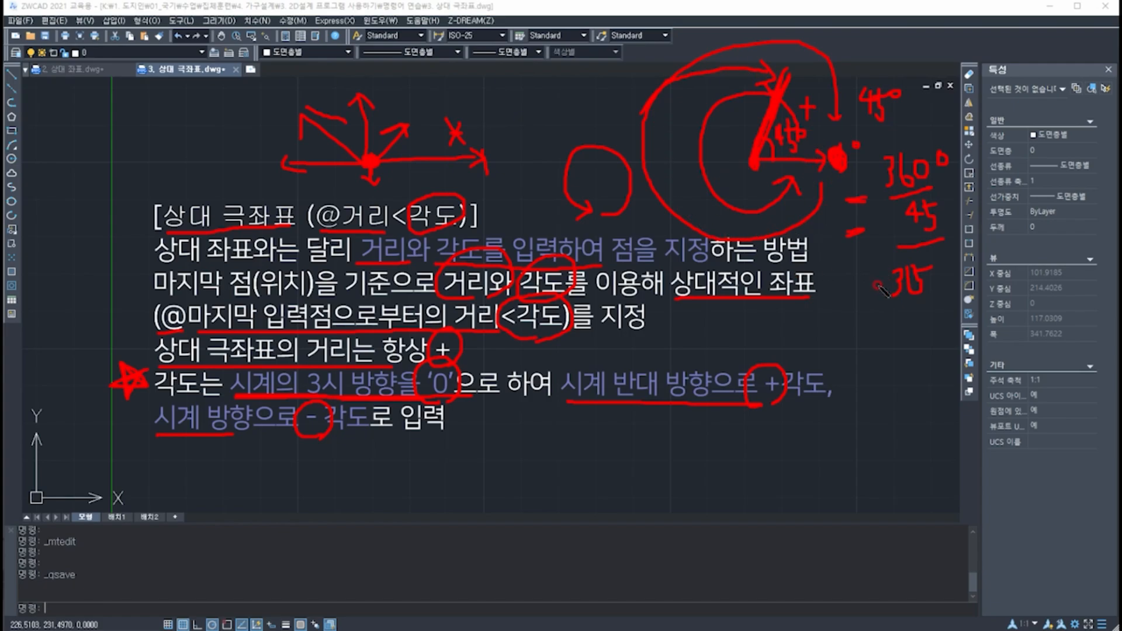
{"action": "left_click_drag", "start_coordinate": [871, 285], "coordinate": [943, 265]}
{"action": "key", "text": "Escape"}
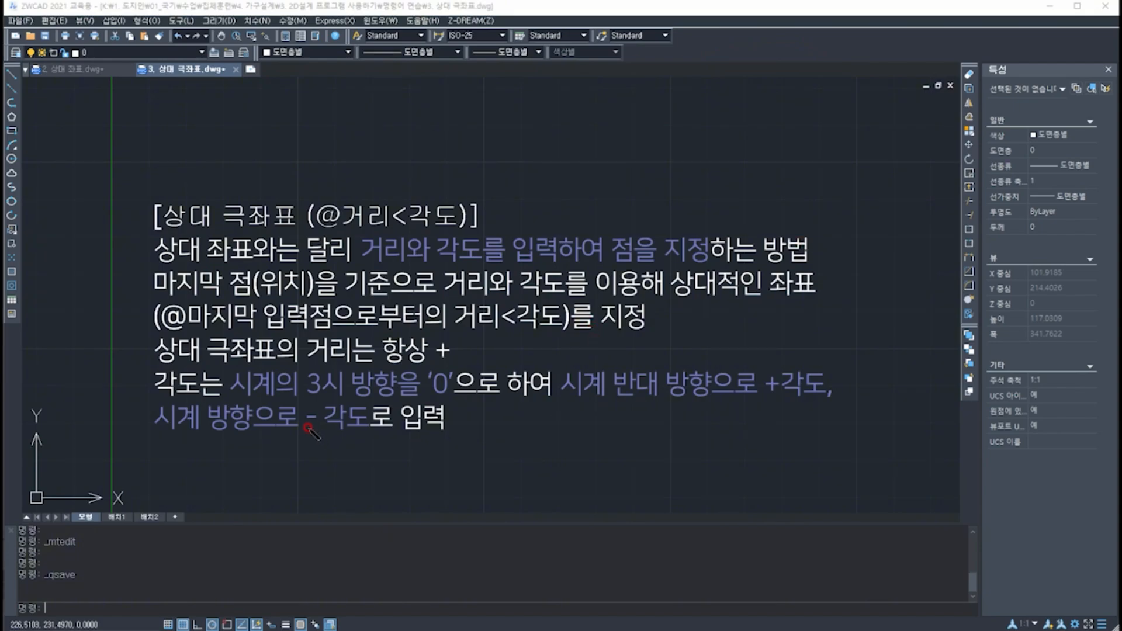
- Review the note's angle rule once more, covering the 3 o'clock zero direction and angles measured from a horizontal baseline
{"action": "mouse_move", "coordinate": [230, 400]}
{"action": "left_mouse_down"}
{"action": "mouse_move", "coordinate": [436, 402]}
{"action": "mouse_move", "coordinate": [437, 358]}
{"action": "mouse_move", "coordinate": [459, 382]}
{"action": "mouse_move", "coordinate": [430, 398]}
{"action": "left_mouse_up"}
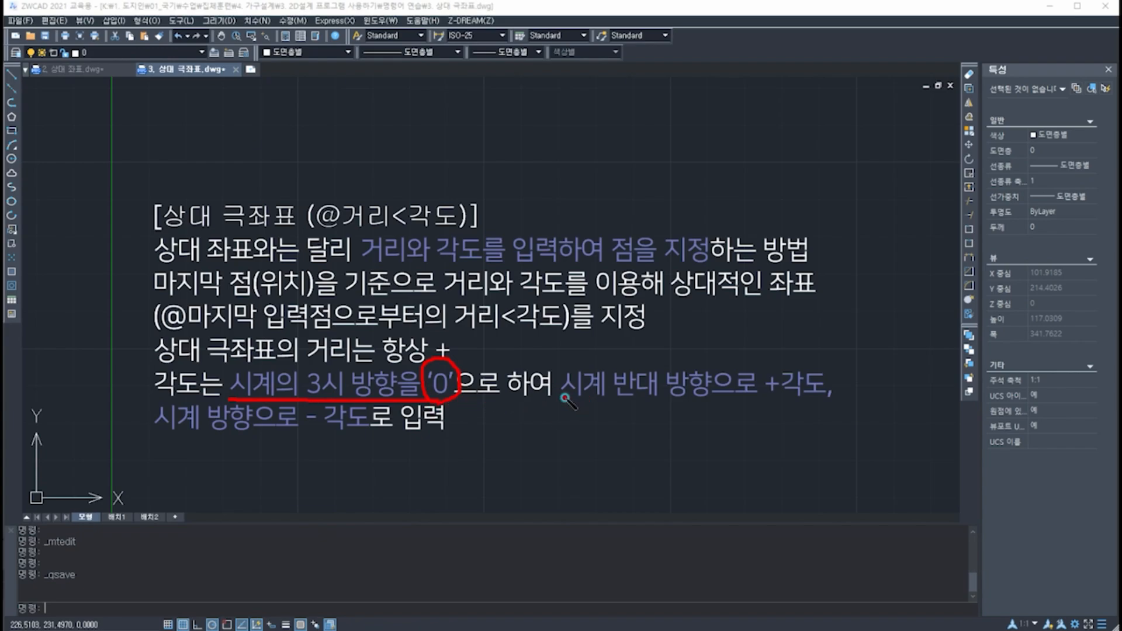
{"action": "mouse_move", "coordinate": [564, 397]}
{"action": "left_mouse_down"}
{"action": "mouse_move", "coordinate": [780, 403]}
{"action": "mouse_move", "coordinate": [784, 381]}
{"action": "mouse_move", "coordinate": [767, 403]}
{"action": "left_mouse_up"}
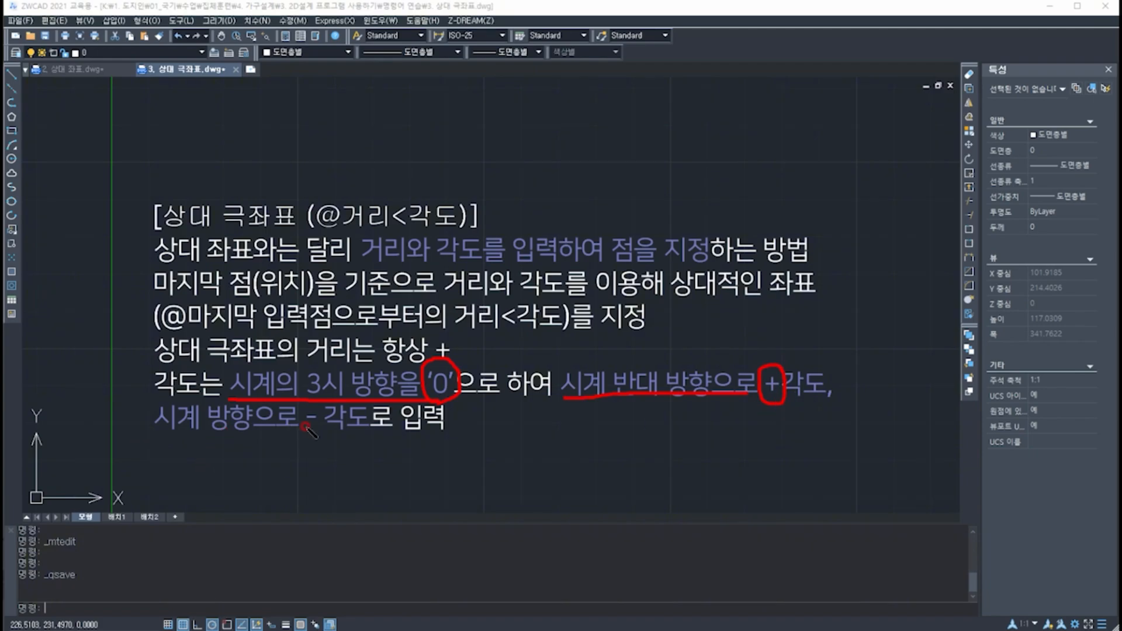
{"action": "mouse_move", "coordinate": [318, 404]}
{"action": "left_mouse_down"}
{"action": "mouse_move", "coordinate": [301, 426]}
{"action": "mouse_move", "coordinate": [327, 435]}
{"action": "left_mouse_up"}
{"action": "mouse_move", "coordinate": [113, 381]}
{"action": "left_mouse_down"}
{"action": "mouse_move", "coordinate": [153, 379]}
{"action": "mouse_move", "coordinate": [125, 392]}
{"action": "mouse_move", "coordinate": [117, 379]}
{"action": "left_mouse_up"}
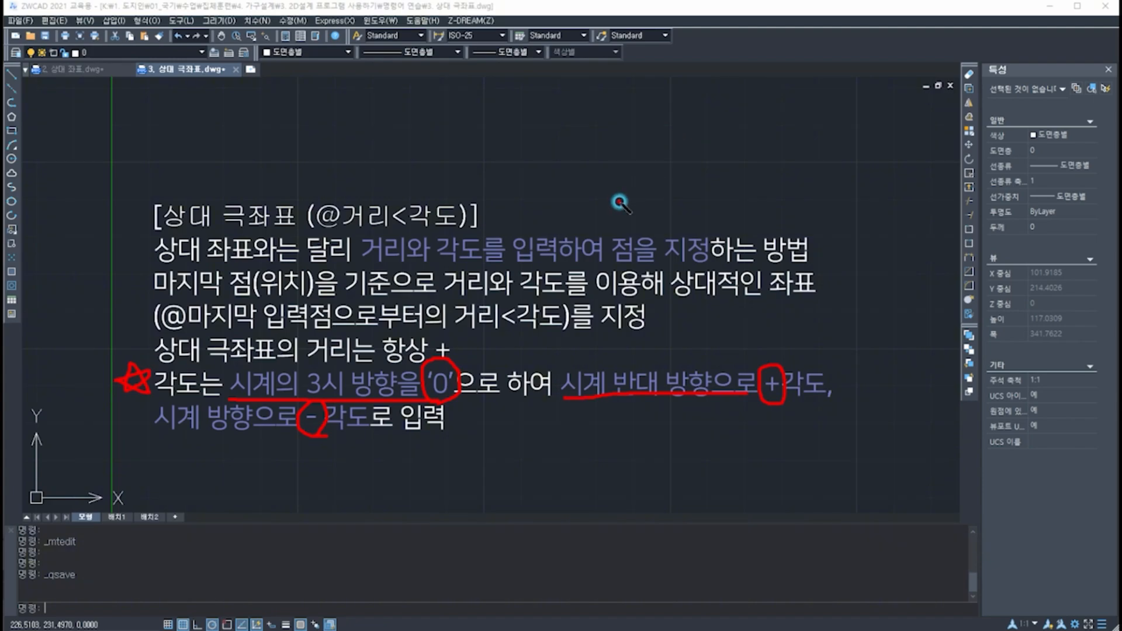
{"action": "mouse_move", "coordinate": [619, 203]}
{"action": "left_mouse_down"}
{"action": "mouse_move", "coordinate": [654, 171]}
{"action": "mouse_move", "coordinate": [679, 123]}
{"action": "mouse_move", "coordinate": [591, 160]}
{"action": "left_mouse_up"}
{"action": "mouse_move", "coordinate": [696, 199]}
{"action": "left_mouse_down"}
{"action": "mouse_move", "coordinate": [836, 190]}
{"action": "mouse_move", "coordinate": [754, 139]}
{"action": "mouse_move", "coordinate": [748, 161]}
{"action": "mouse_move", "coordinate": [765, 141]}
{"action": "mouse_move", "coordinate": [769, 94]}
{"action": "left_mouse_up"}
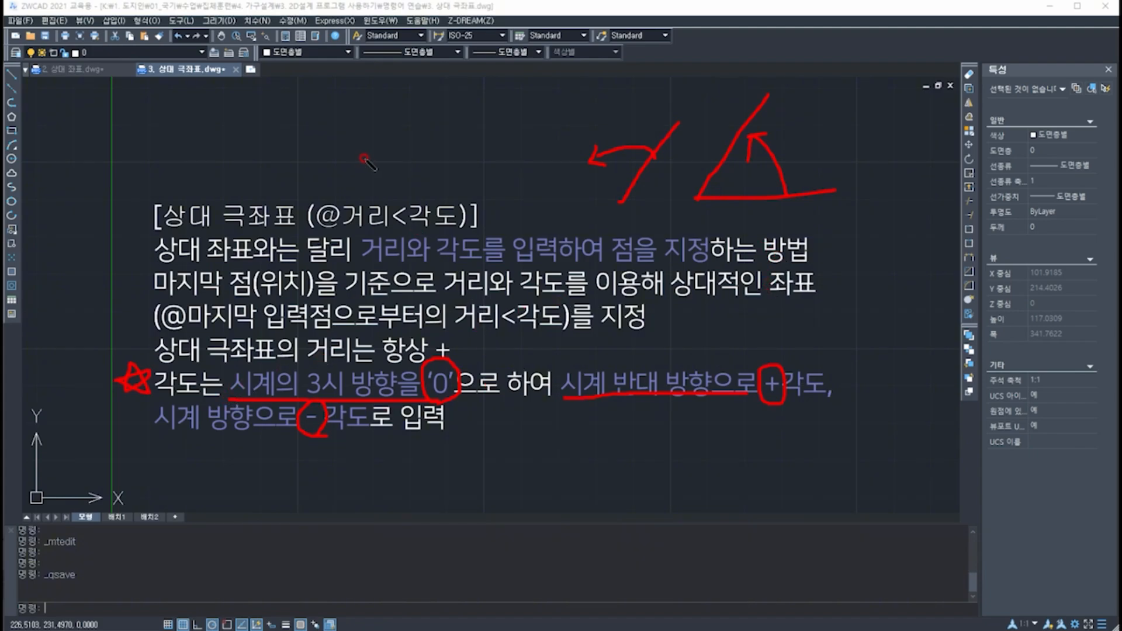
{"action": "mouse_move", "coordinate": [297, 164]}
{"action": "left_mouse_down"}
{"action": "mouse_move", "coordinate": [460, 164]}
{"action": "mouse_move", "coordinate": [450, 176]}
{"action": "mouse_move", "coordinate": [509, 157]}
{"action": "left_mouse_up"}
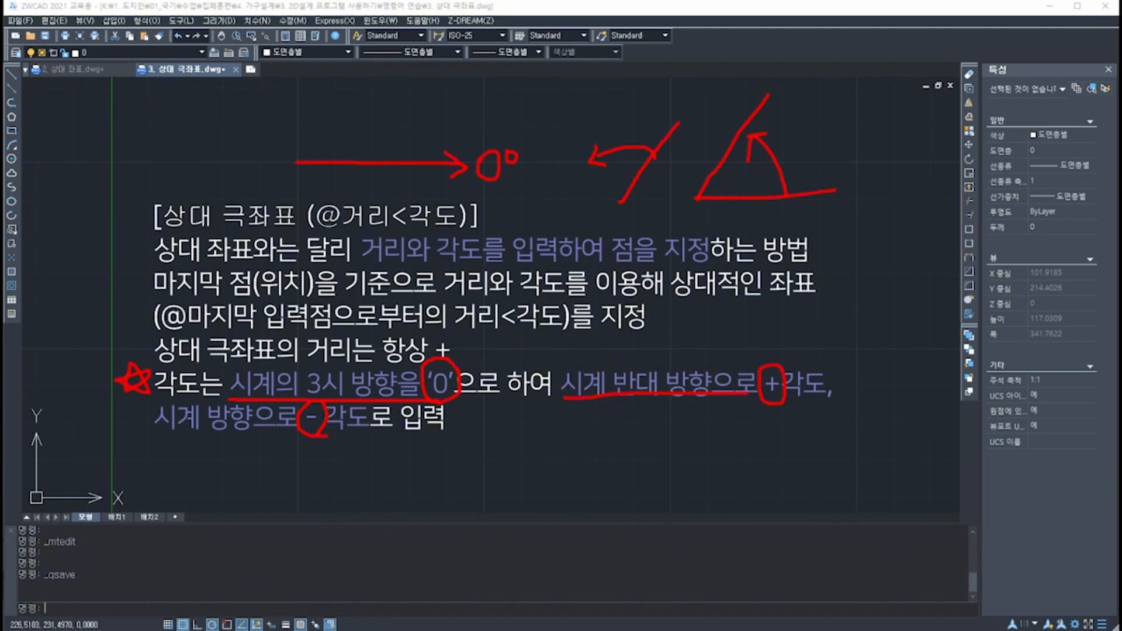
{"action": "key", "text": "e"}
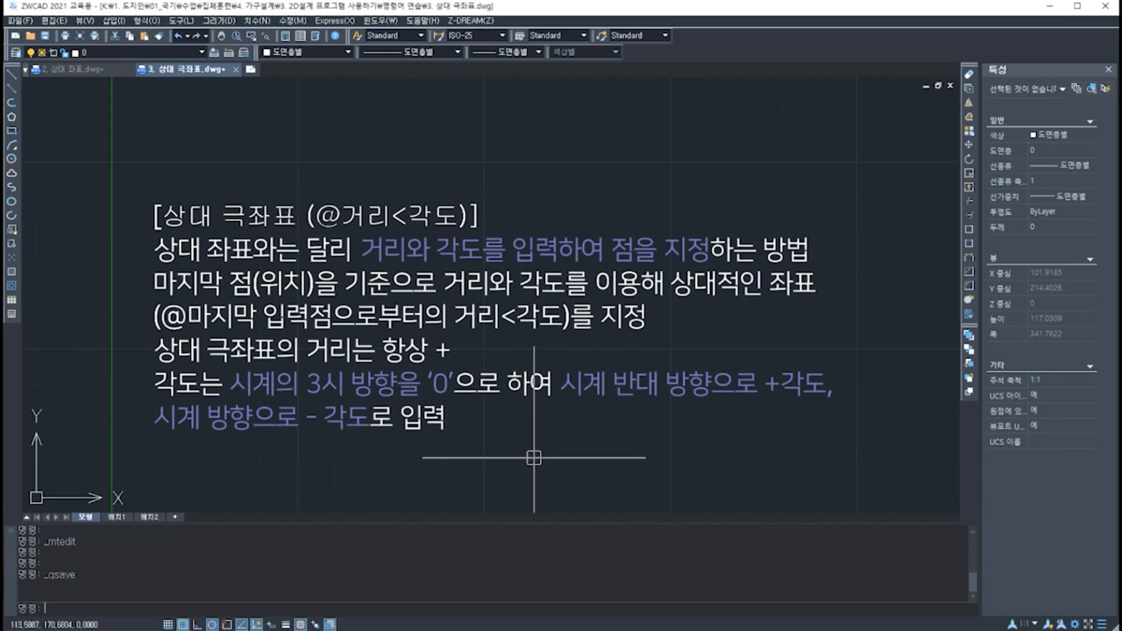
{"action": "middle_click_drag", "start_coordinate": [516, 479], "coordinate": [546, 167]}
{"action": "scroll", "coordinate": [475, 326], "scroll_direction": "down", "scroll_amount": 2}
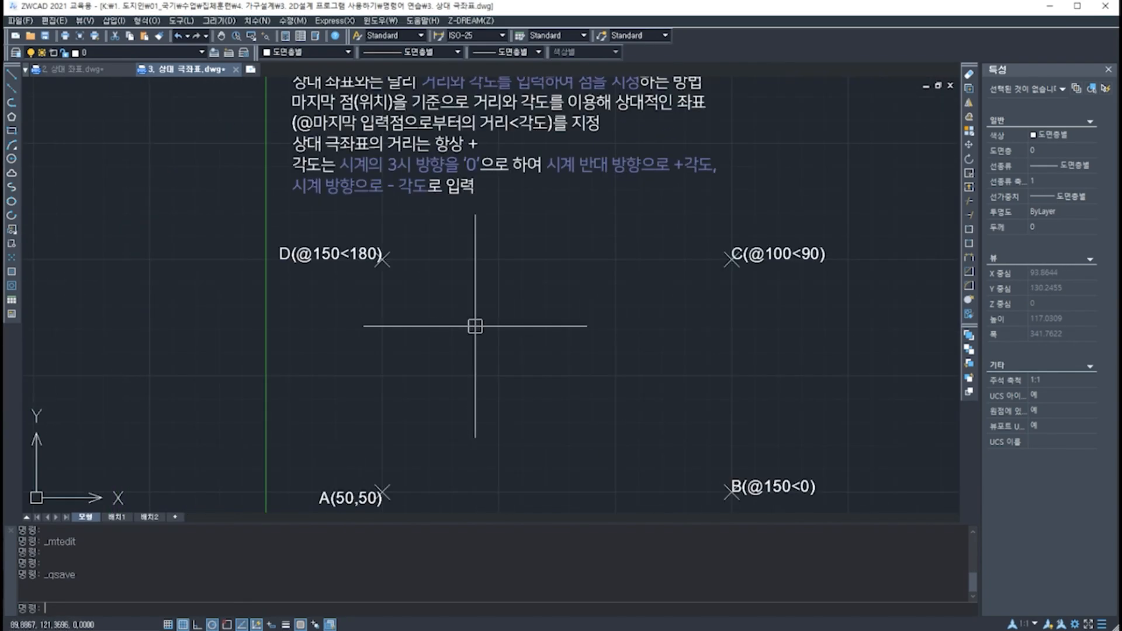
{"action": "mouse_move", "coordinate": [641, 453]}
{"action": "middle_mouse_down"}
{"action": "mouse_move", "coordinate": [608, 245]}
{"action": "mouse_move", "coordinate": [618, 338]}
{"action": "mouse_move", "coordinate": [608, 383]}
{"action": "middle_mouse_up"}
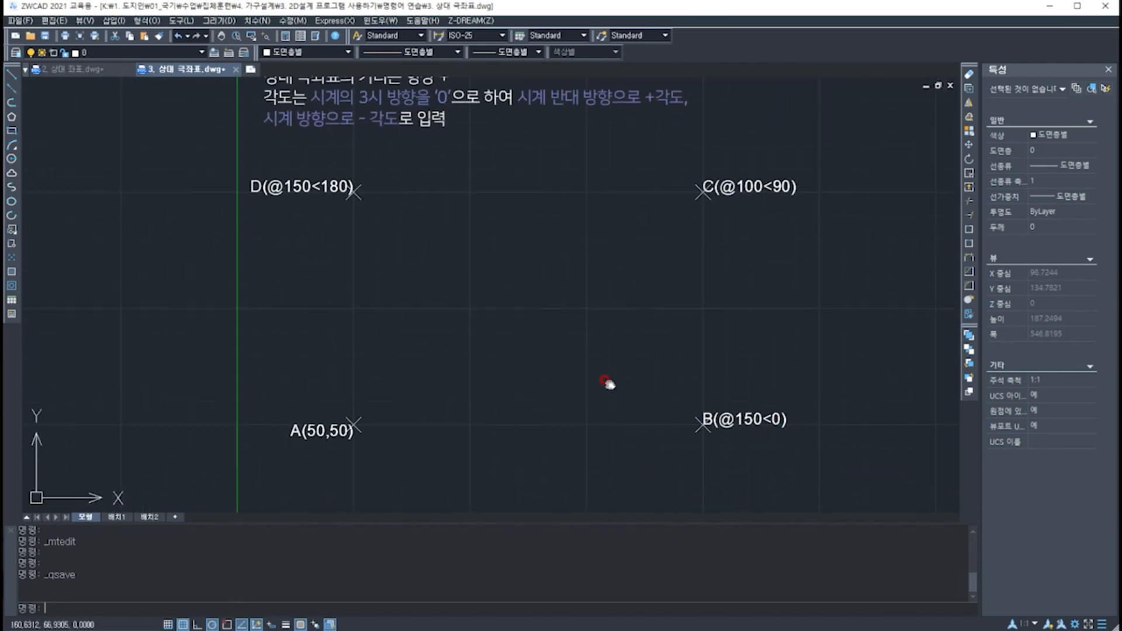
{"action": "scroll", "coordinate": [511, 433], "scroll_direction": "up", "scroll_amount": 2}
{"action": "scroll", "coordinate": [526, 438], "scroll_direction": "down", "scroll_amount": 2}
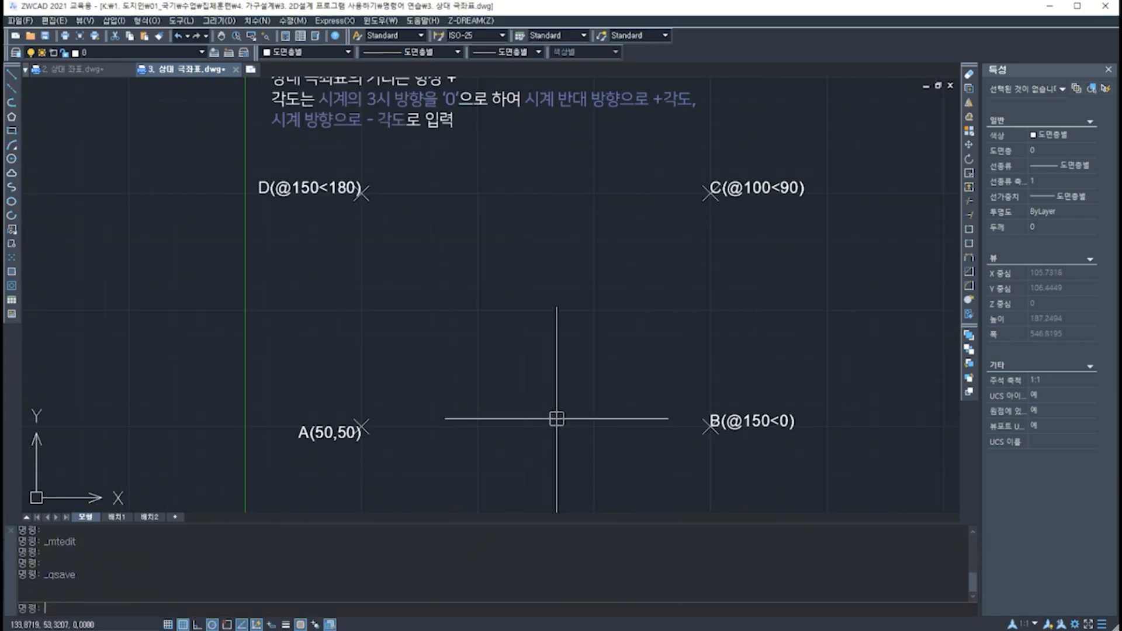
{"action": "middle_click_drag", "start_coordinate": [556, 416], "coordinate": [478, 401]}
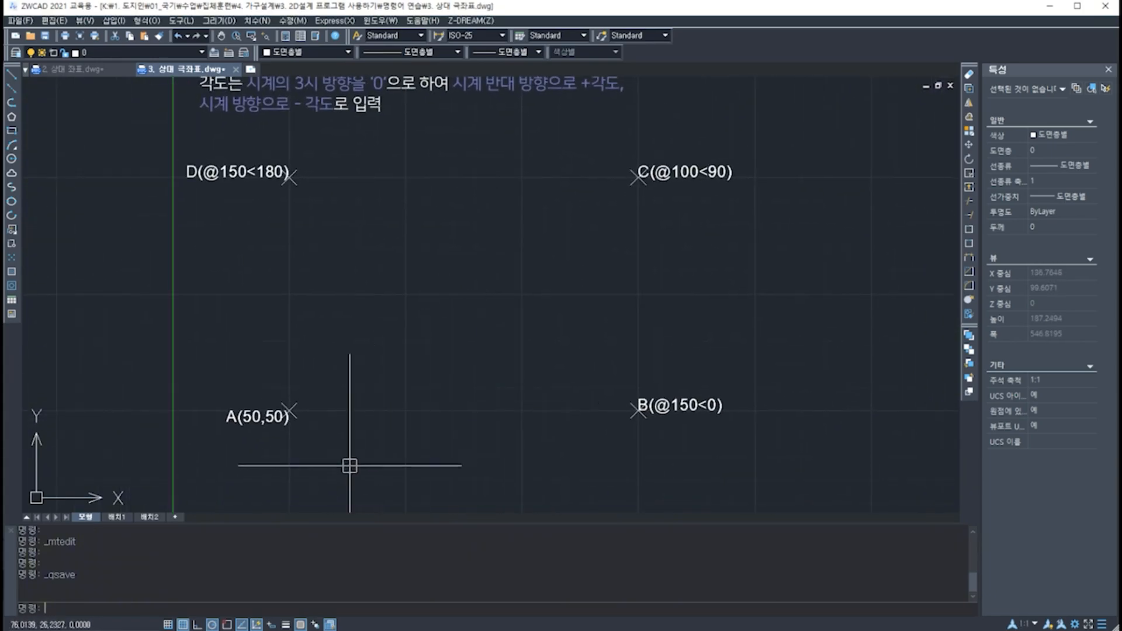
{"action": "middle_click_drag", "start_coordinate": [288, 443], "coordinate": [288, 401]}
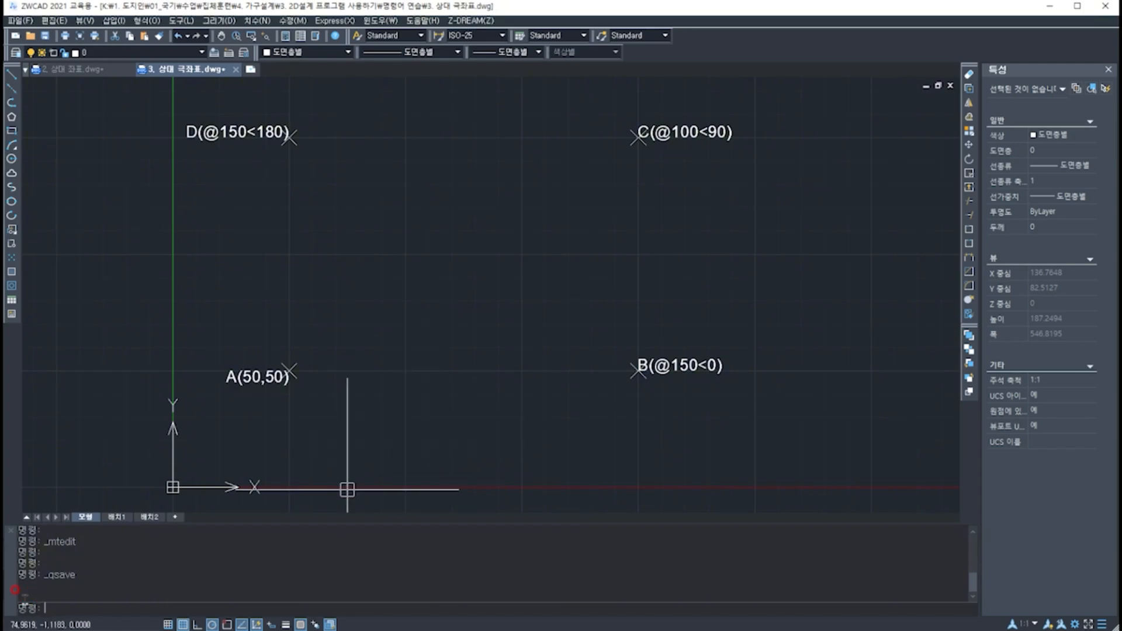
{"action": "key", "text": "Escape"}
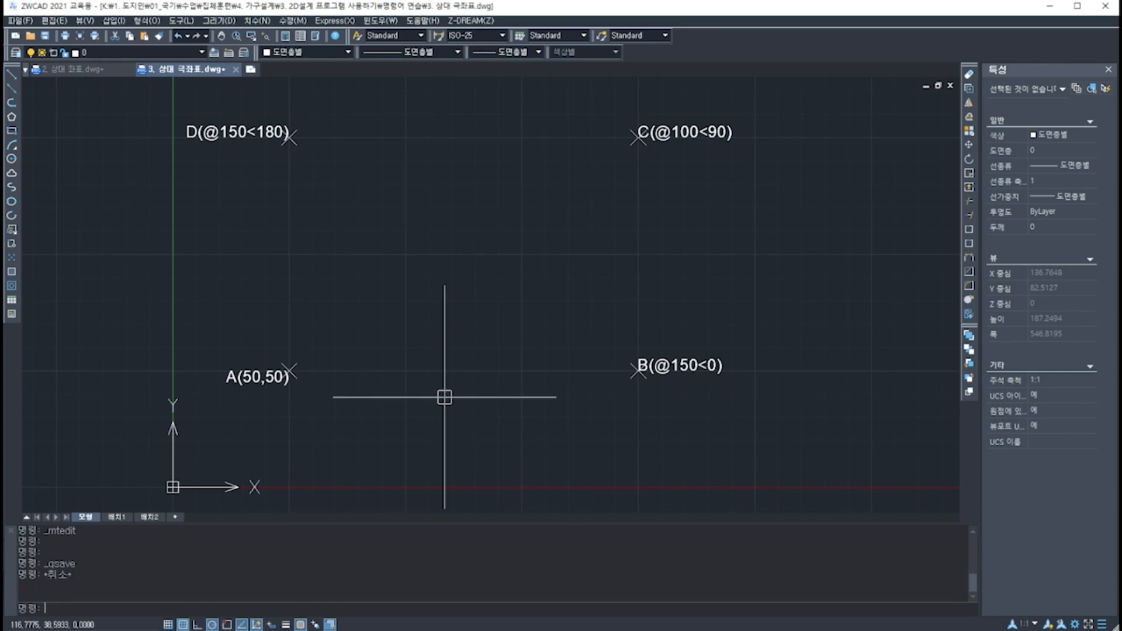
{"action": "key", "text": "Escape"}
{"action": "key", "text": "Escape"}
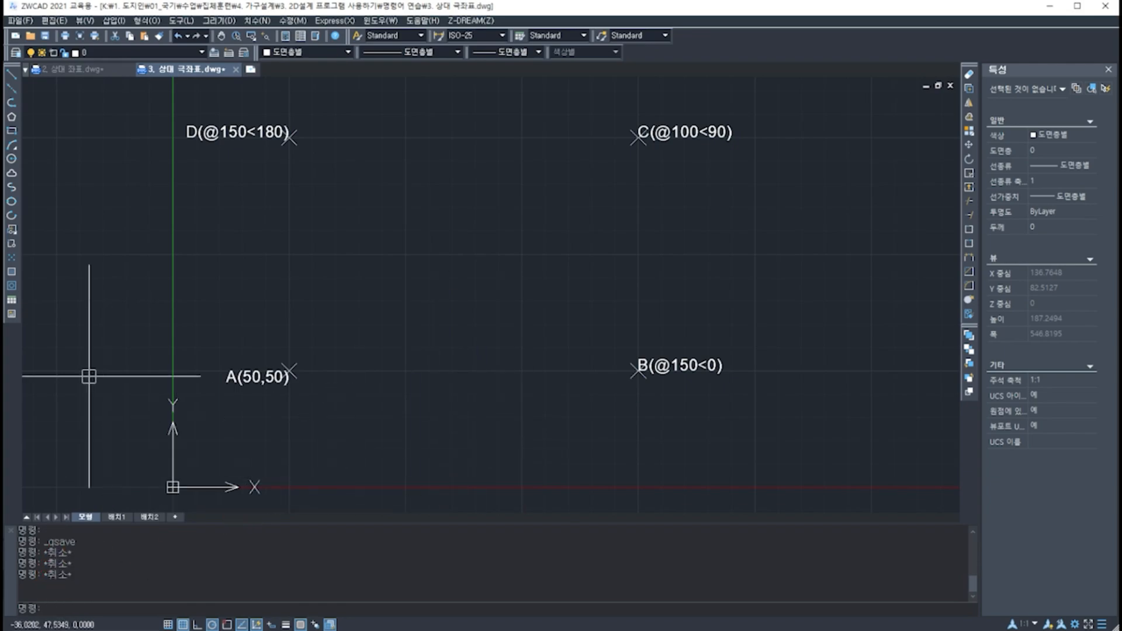
{"action": "key", "text": "Escape"}
{"action": "key", "text": "Escape"}
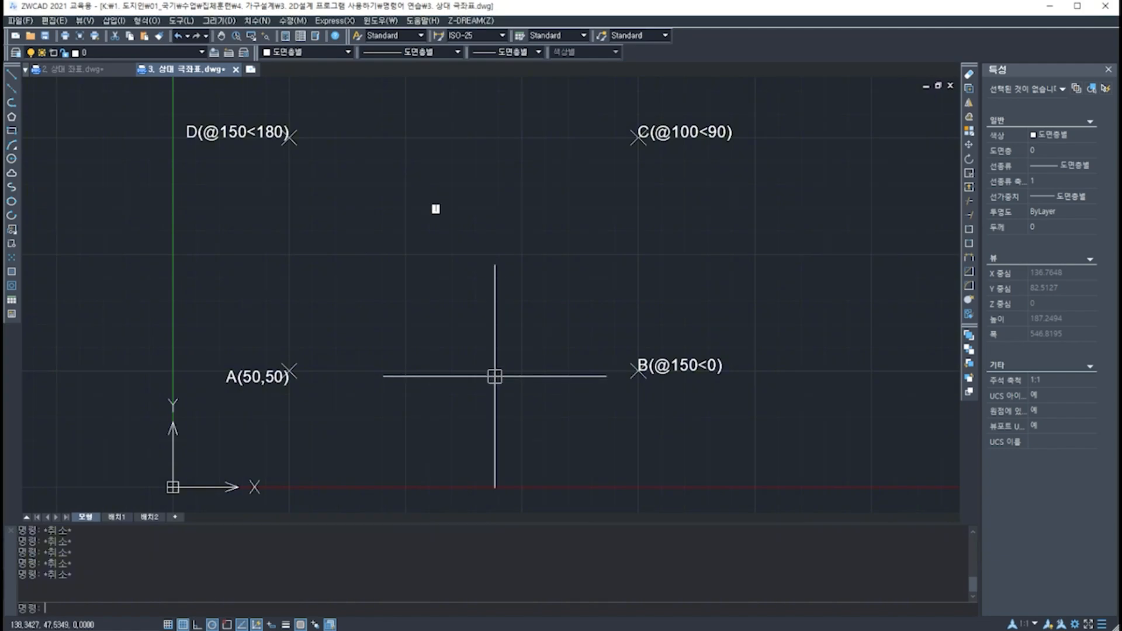
{"action": "type", "text": "ㅣ"}
{"action": "key", "text": "Return"}
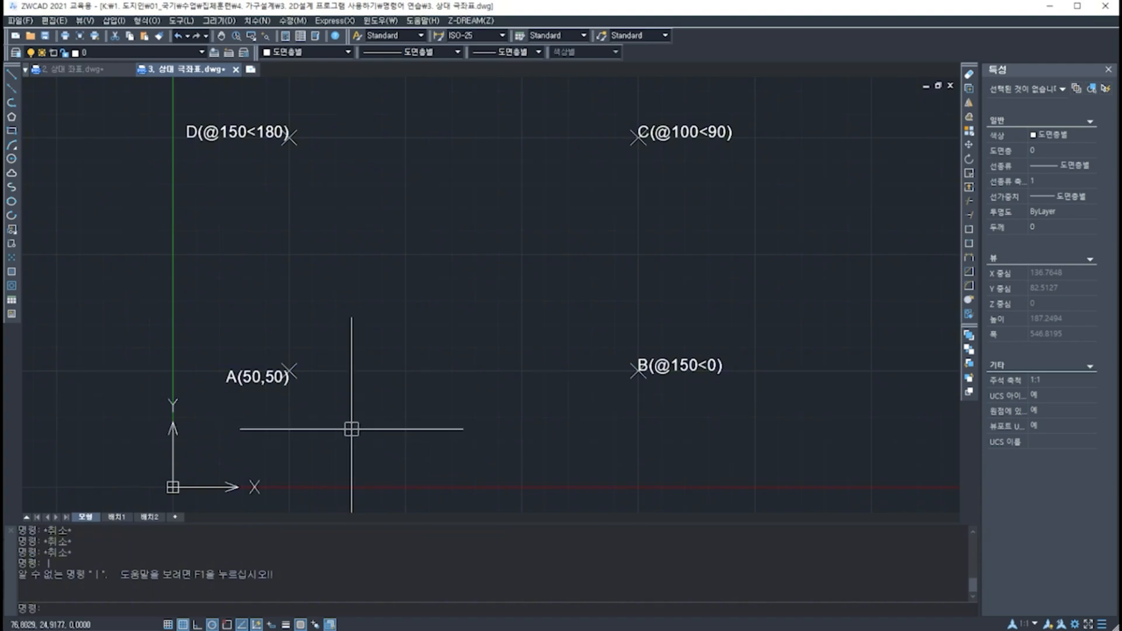
{"action": "type", "text": "l"}
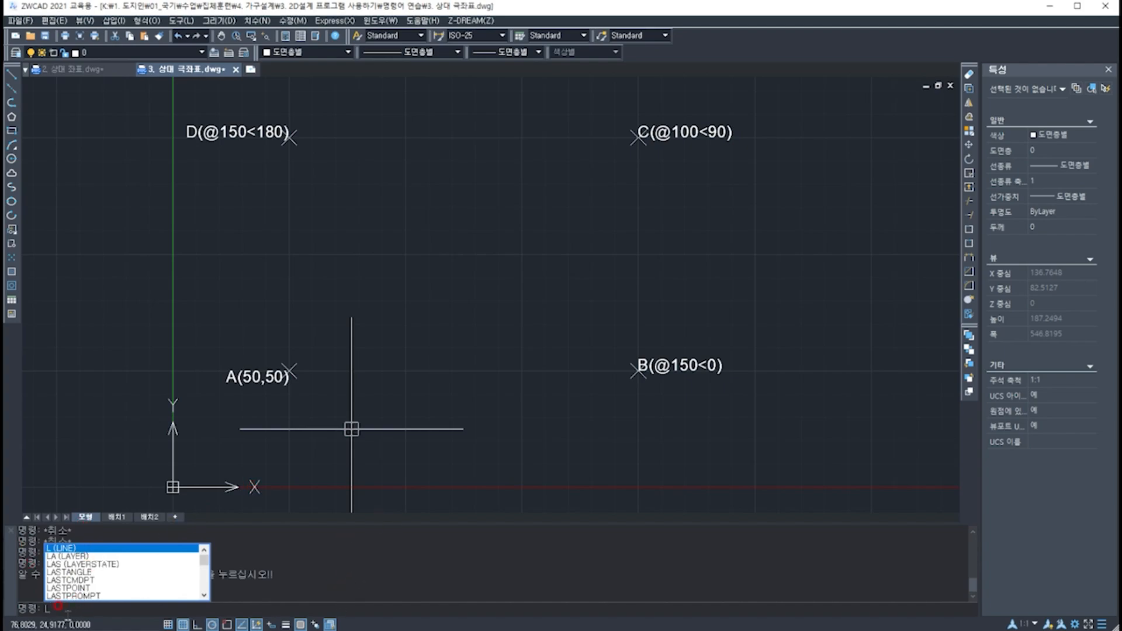
{"action": "key", "text": "Return"}
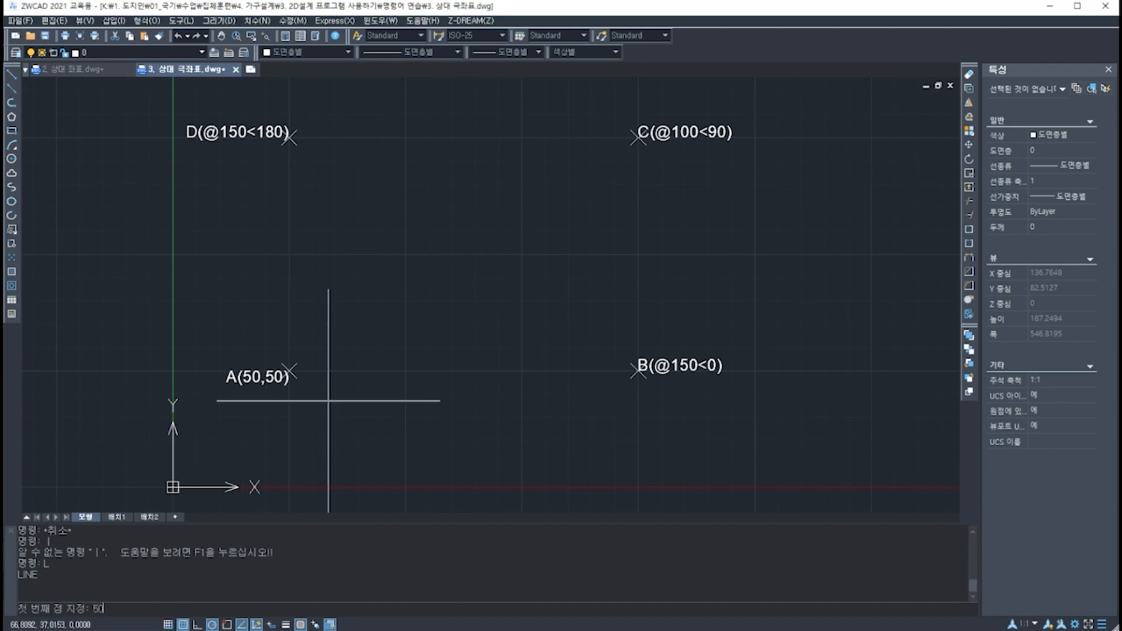
{"action": "type", "text": "50,50"}
{"action": "key", "text": "Return"}
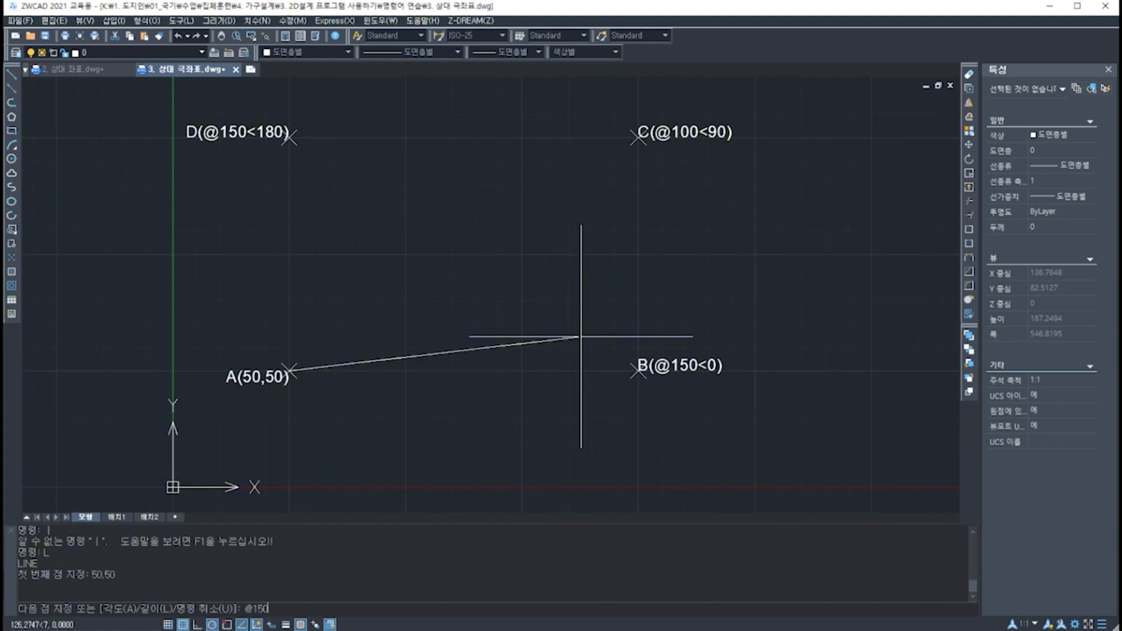
{"action": "key", "text": "F8"}
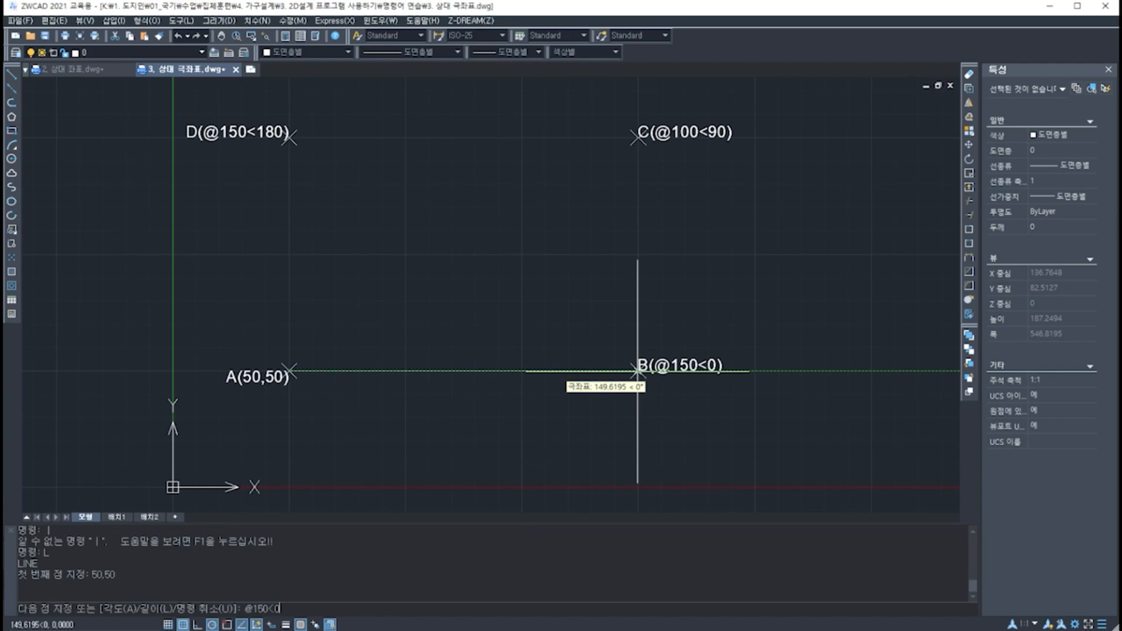
{"action": "key", "text": "Return"}
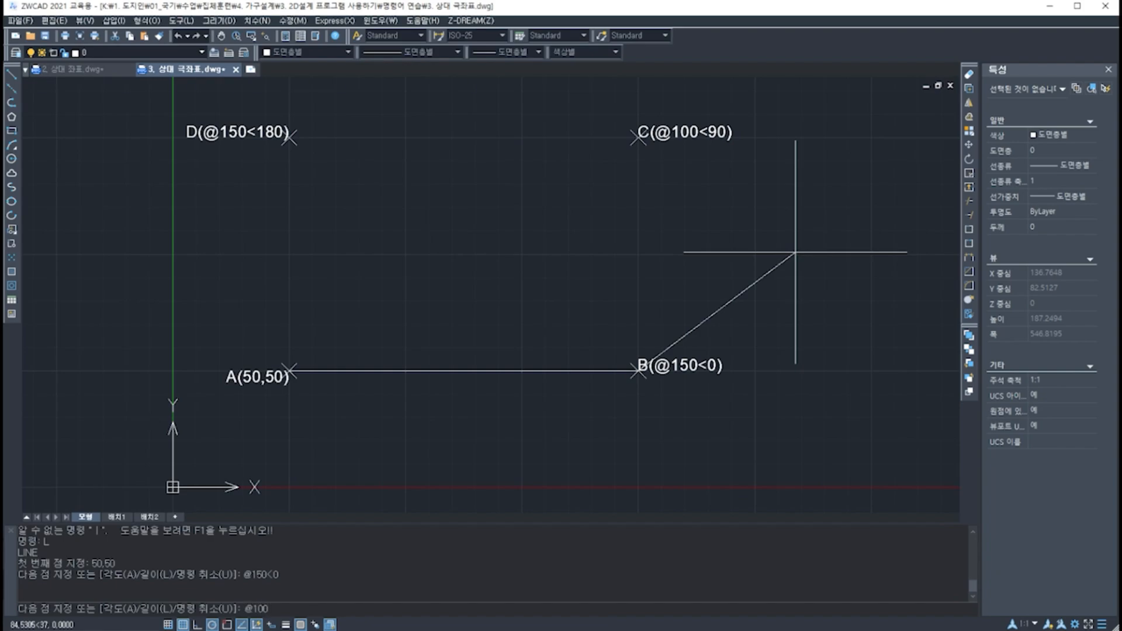
- Work through the B-to-C direction as a counterclockwise +90 or clockwise -270 angle from the 3 o'clock zero direction at B
{"action": "key", "text": "shift"}
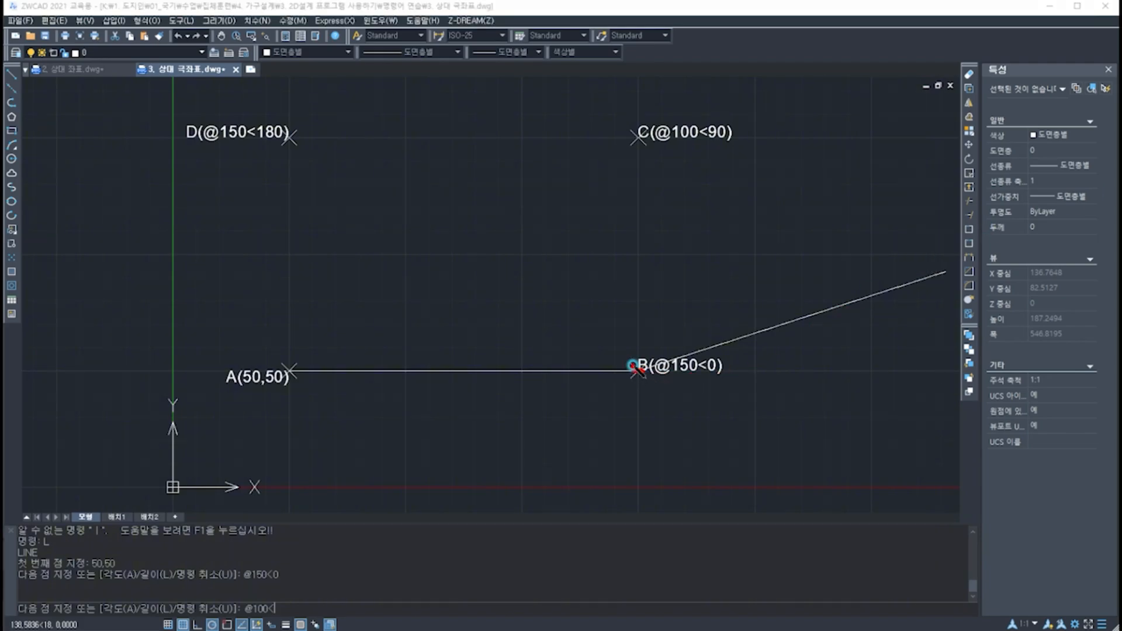
{"action": "mouse_move", "coordinate": [638, 369]}
{"action": "left_mouse_down"}
{"action": "mouse_move", "coordinate": [798, 379]}
{"action": "mouse_move", "coordinate": [790, 366]}
{"action": "left_mouse_up"}
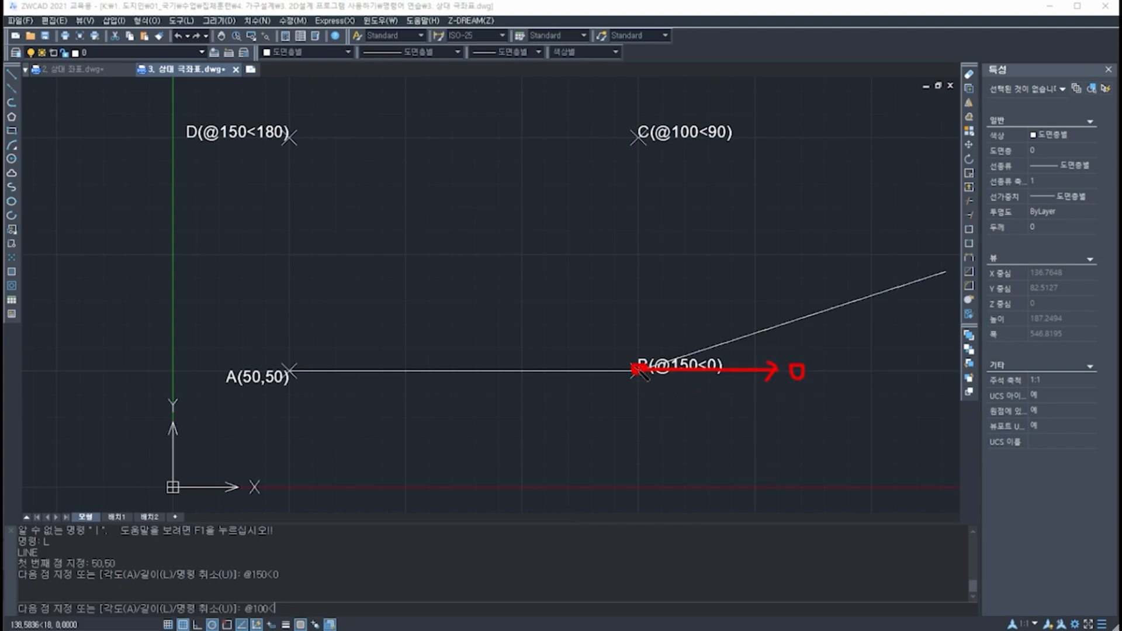
{"action": "mouse_move", "coordinate": [638, 370]}
{"action": "left_mouse_down"}
{"action": "mouse_move", "coordinate": [631, 258]}
{"action": "mouse_move", "coordinate": [646, 261]}
{"action": "left_mouse_up"}
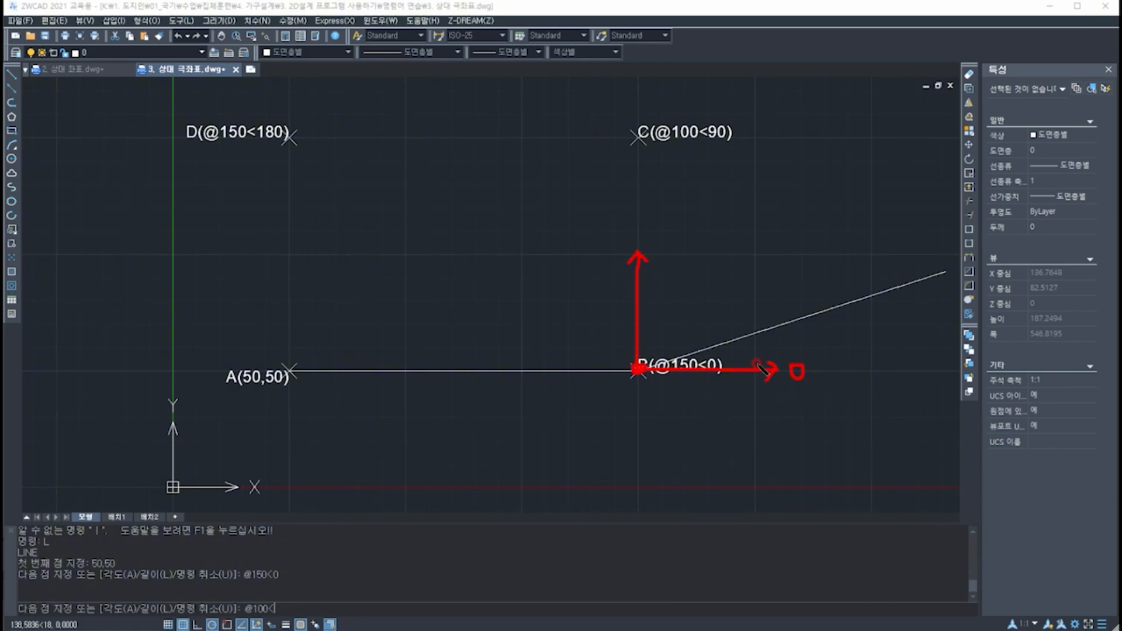
{"action": "mouse_move", "coordinate": [759, 366]}
{"action": "left_mouse_down"}
{"action": "mouse_move", "coordinate": [754, 316]}
{"action": "mouse_move", "coordinate": [704, 275]}
{"action": "mouse_move", "coordinate": [650, 265]}
{"action": "mouse_move", "coordinate": [655, 275]}
{"action": "mouse_move", "coordinate": [657, 257]}
{"action": "left_mouse_up"}
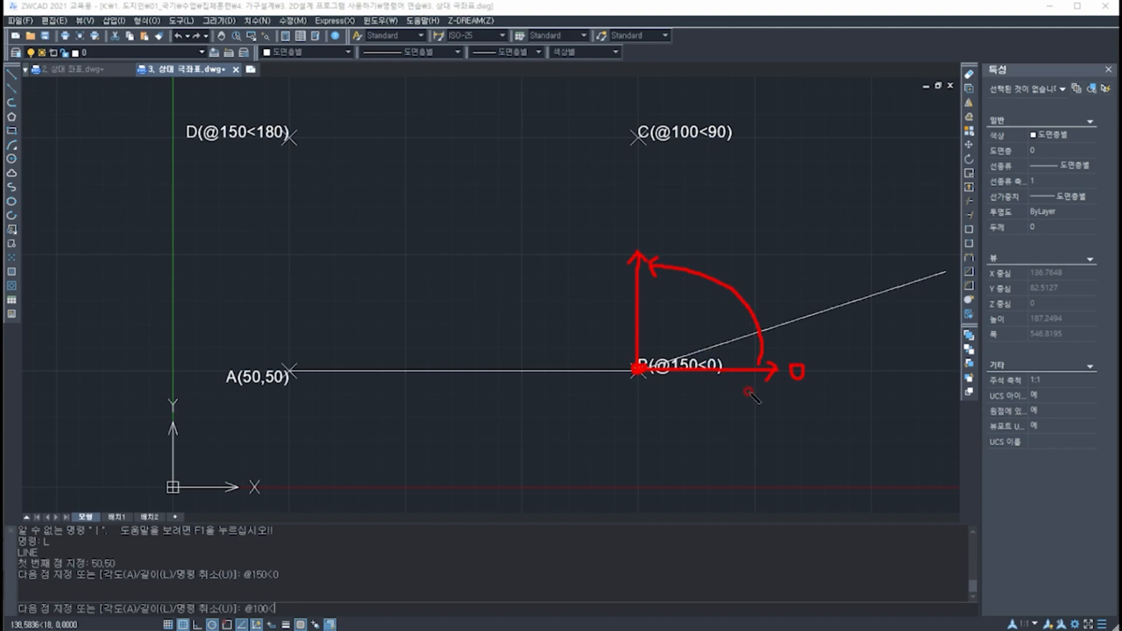
{"action": "mouse_move", "coordinate": [764, 253]}
{"action": "left_mouse_down"}
{"action": "mouse_move", "coordinate": [765, 269]}
{"action": "mouse_move", "coordinate": [770, 255]}
{"action": "mouse_move", "coordinate": [744, 277]}
{"action": "mouse_move", "coordinate": [795, 274]}
{"action": "left_mouse_up"}
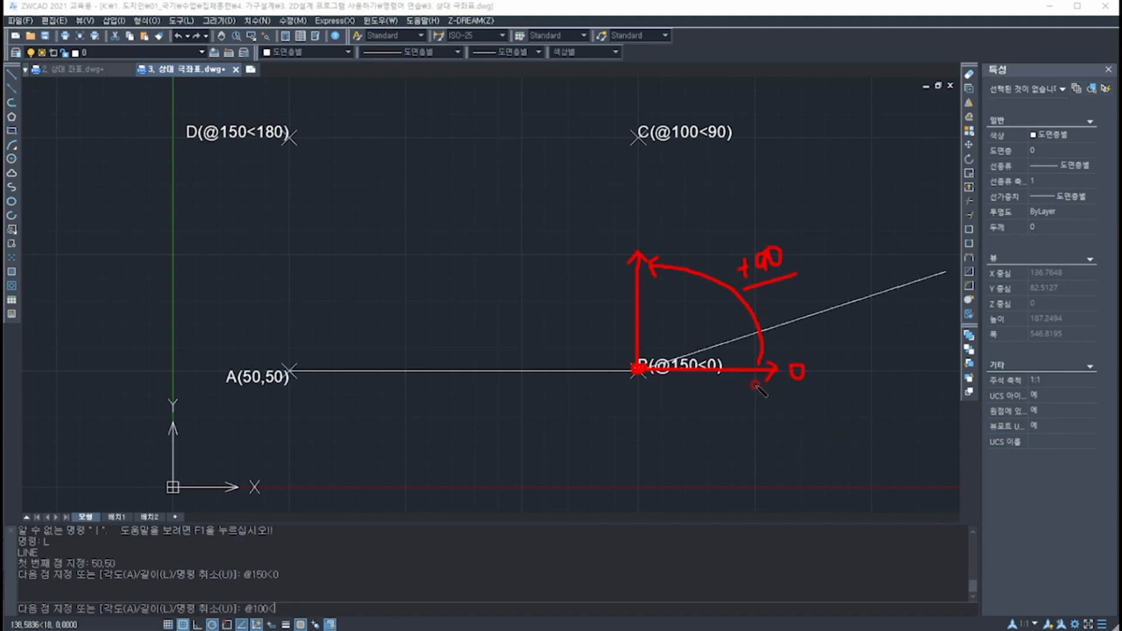
{"action": "mouse_move", "coordinate": [755, 385]}
{"action": "left_mouse_down"}
{"action": "mouse_move", "coordinate": [735, 430]}
{"action": "mouse_move", "coordinate": [664, 449]}
{"action": "mouse_move", "coordinate": [573, 395]}
{"action": "mouse_move", "coordinate": [611, 286]}
{"action": "mouse_move", "coordinate": [610, 310]}
{"action": "left_mouse_up"}
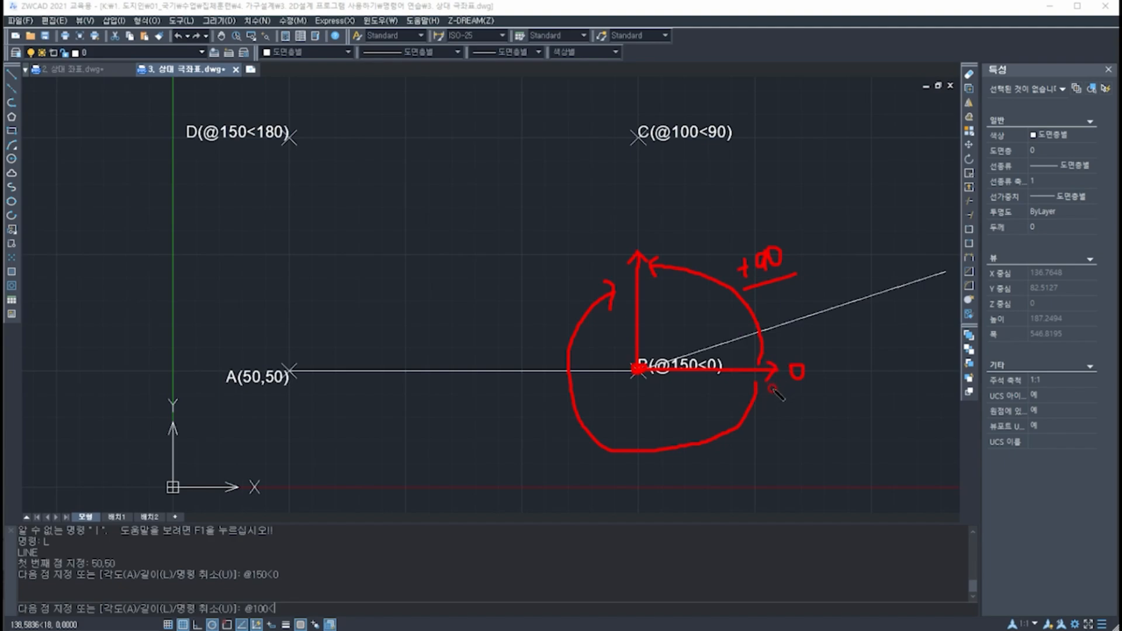
{"action": "left_click_drag", "start_coordinate": [775, 412], "coordinate": [777, 408]}
{"action": "mouse_move", "coordinate": [793, 400]}
{"action": "left_mouse_down"}
{"action": "mouse_move", "coordinate": [814, 417]}
{"action": "mouse_move", "coordinate": [821, 392]}
{"action": "mouse_move", "coordinate": [821, 419]}
{"action": "mouse_move", "coordinate": [845, 395]}
{"action": "left_mouse_up"}
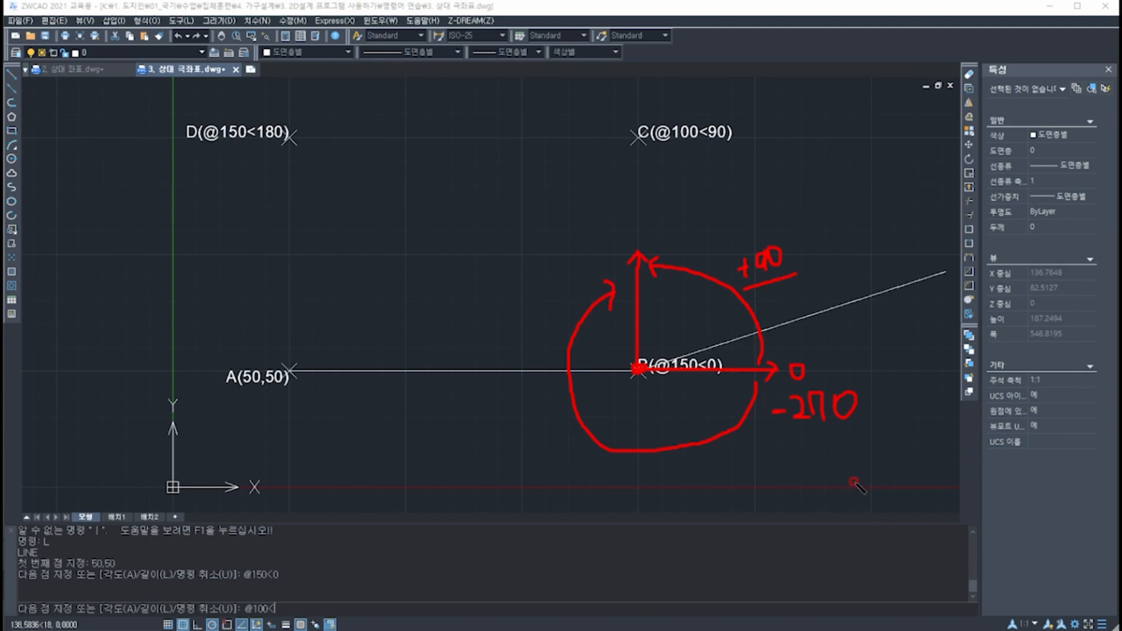
{"action": "key", "text": "Escape"}
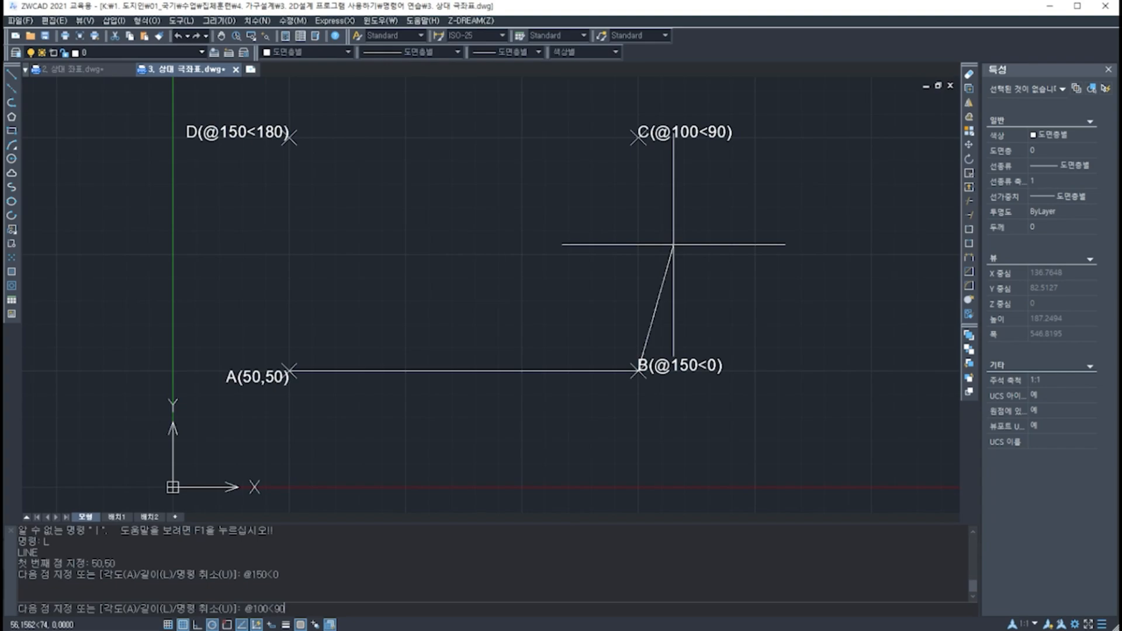
{"action": "key", "text": "Return"}
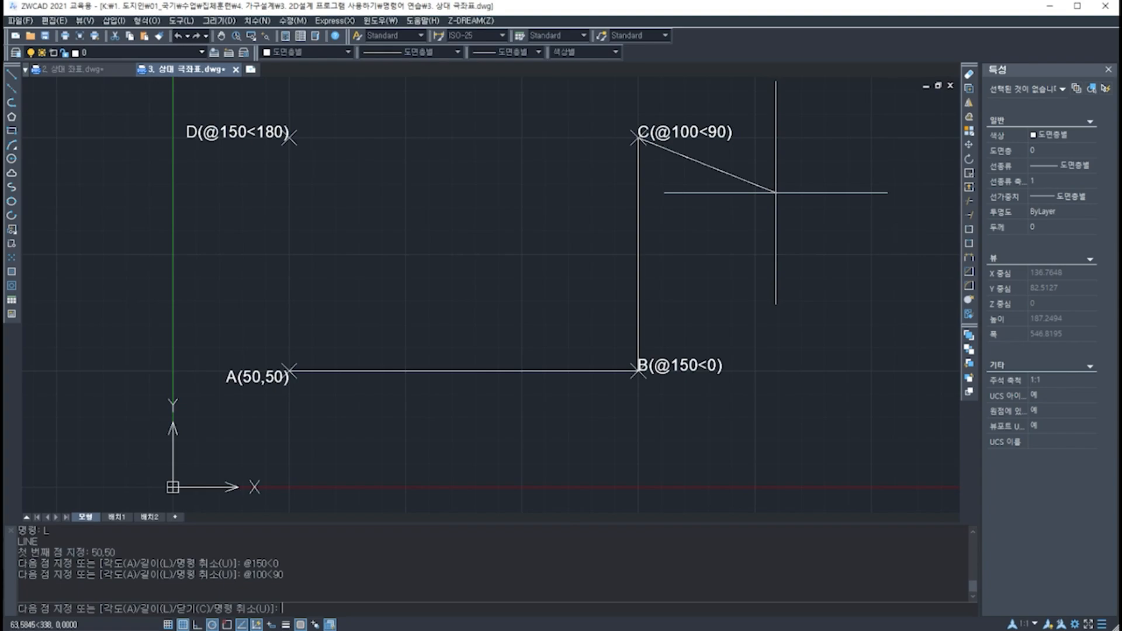
{"action": "key", "text": "ctrl+z"}
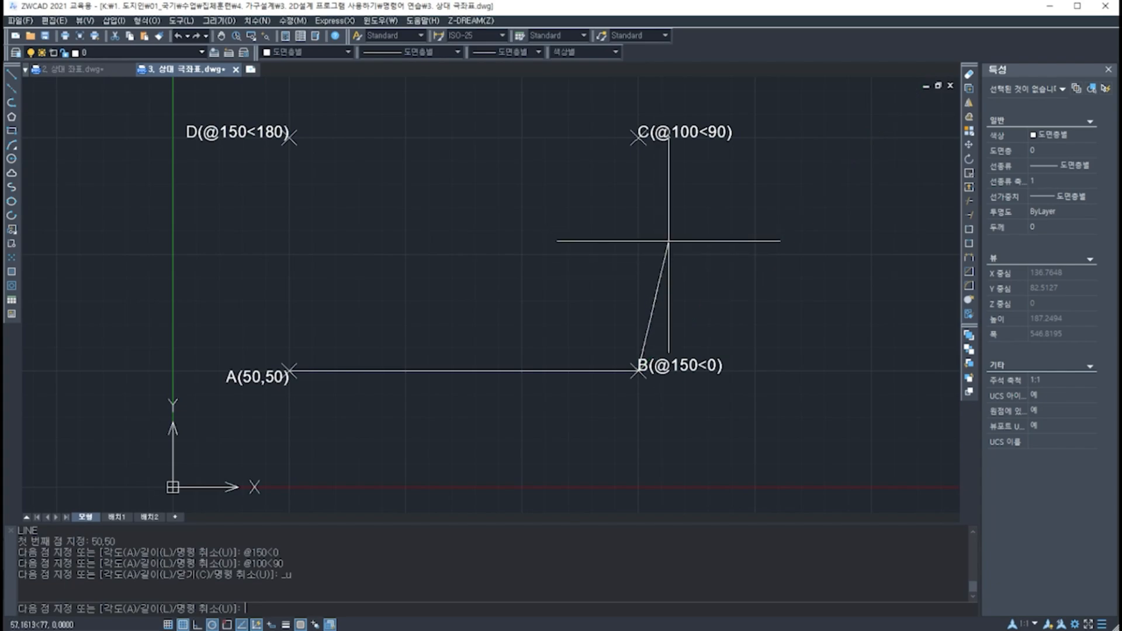
{"action": "type", "text": "@10"}
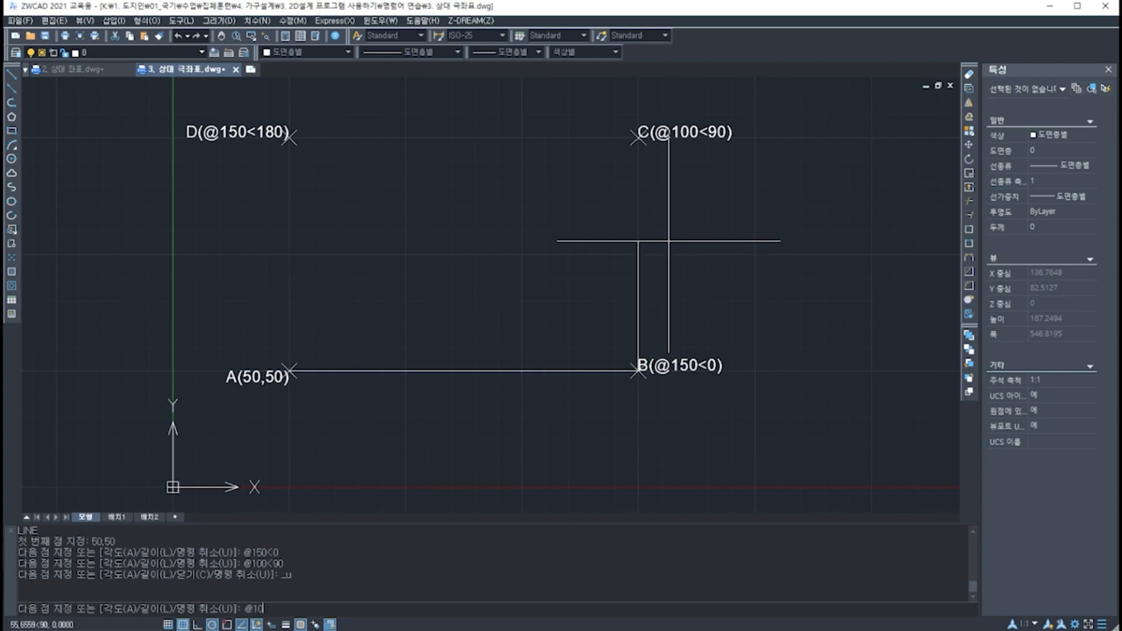
{"action": "type", "text": "0<-270"}
{"action": "key", "text": "Return"}
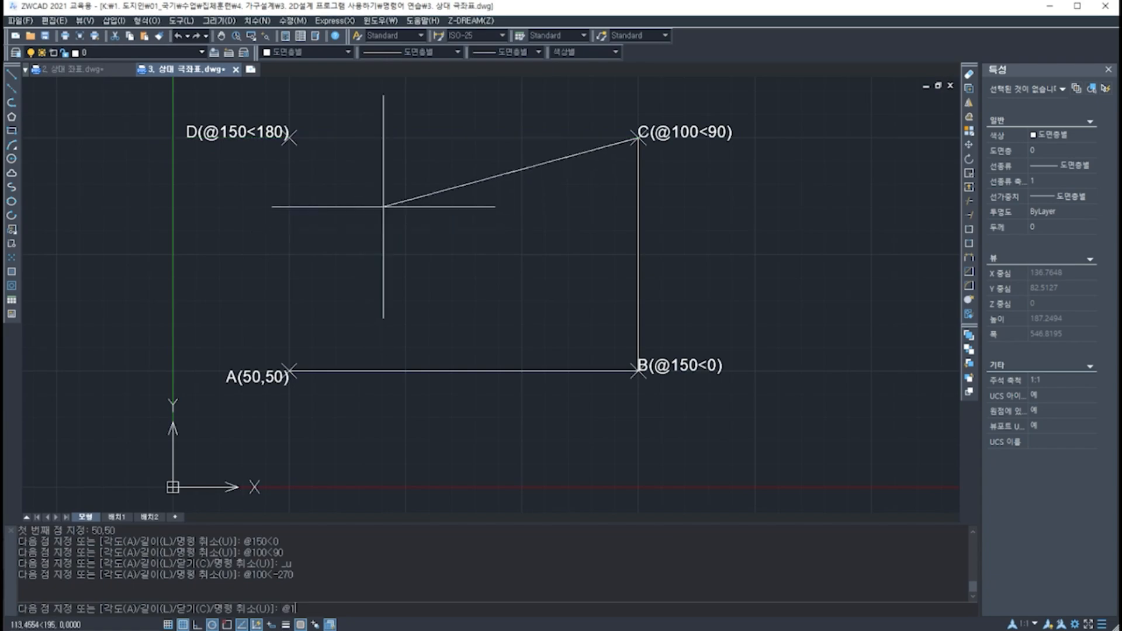
- Work through the C-to-D direction as a counterclockwise 180 or clockwise -180 angle from the zero direction at C
{"action": "key", "text": "F8"}
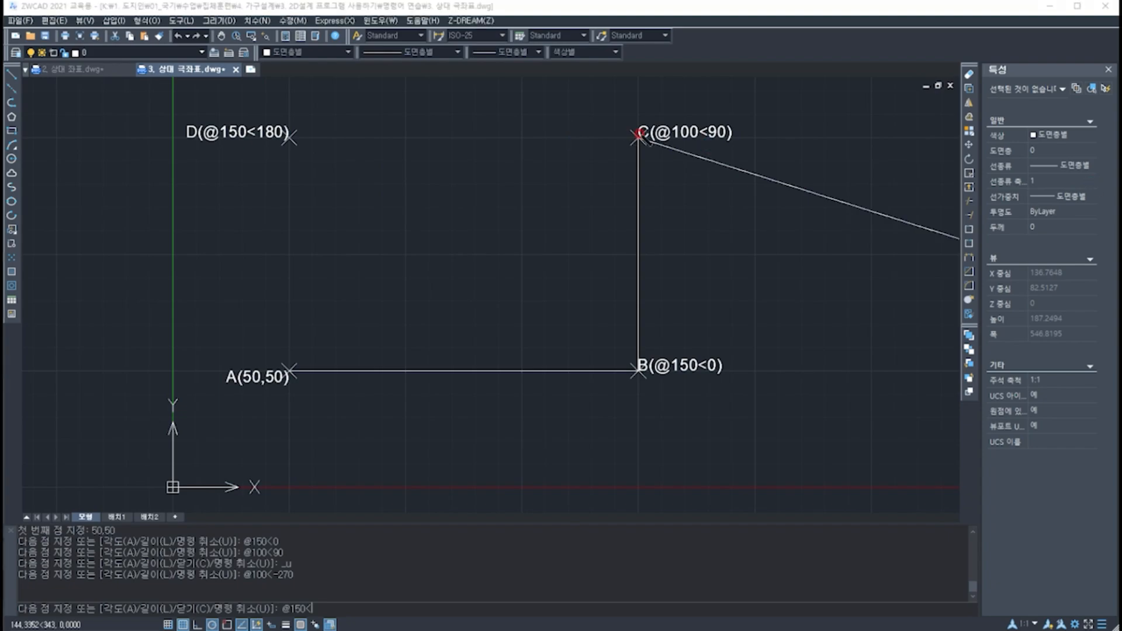
{"action": "mouse_move", "coordinate": [638, 138]}
{"action": "left_mouse_down"}
{"action": "mouse_move", "coordinate": [759, 130]}
{"action": "mouse_move", "coordinate": [744, 155]}
{"action": "mouse_move", "coordinate": [773, 137]}
{"action": "mouse_move", "coordinate": [790, 144]}
{"action": "left_mouse_up"}
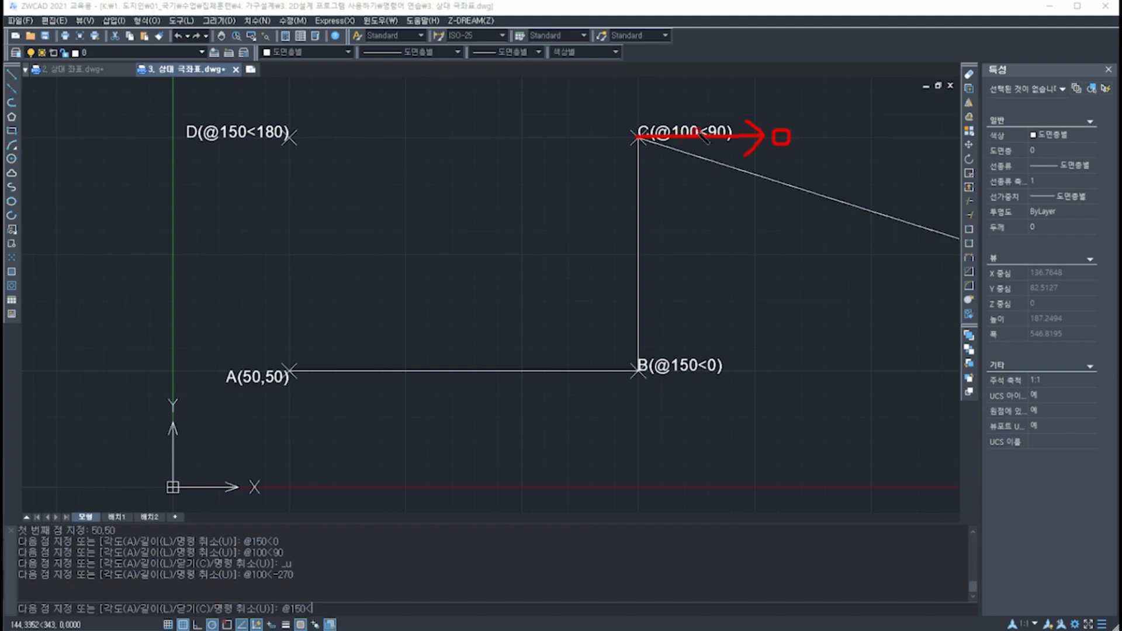
{"action": "left_click_drag", "start_coordinate": [796, 121], "coordinate": [792, 125]}
{"action": "mouse_move", "coordinate": [722, 135]}
{"action": "left_mouse_down"}
{"action": "mouse_move", "coordinate": [713, 99]}
{"action": "mouse_move", "coordinate": [672, 75]}
{"action": "mouse_move", "coordinate": [605, 79]}
{"action": "mouse_move", "coordinate": [560, 118]}
{"action": "mouse_move", "coordinate": [577, 130]}
{"action": "left_mouse_up"}
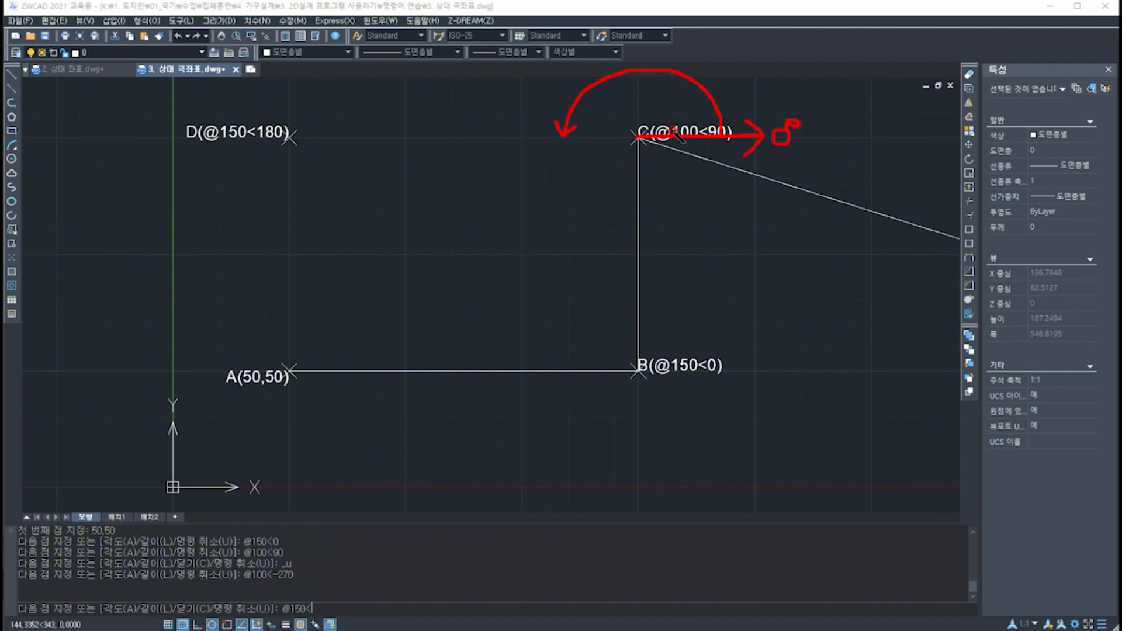
{"action": "left_click_drag", "start_coordinate": [727, 95], "coordinate": [760, 73]}
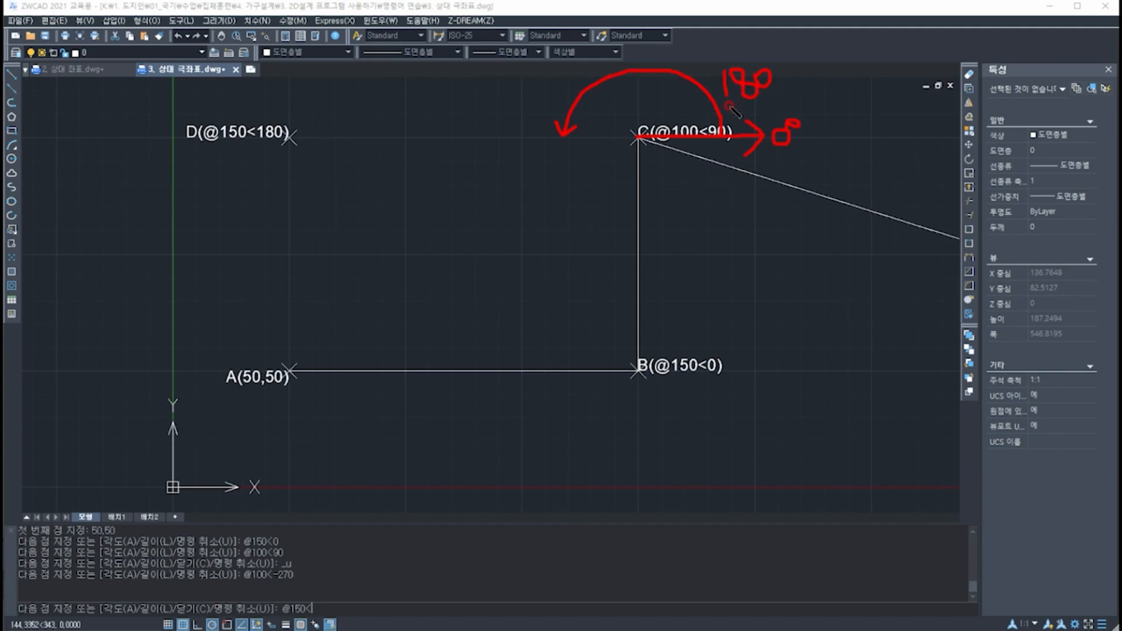
{"action": "left_click_drag", "start_coordinate": [725, 107], "coordinate": [782, 100]}
{"action": "mouse_move", "coordinate": [725, 149]}
{"action": "left_mouse_down"}
{"action": "mouse_move", "coordinate": [719, 182]}
{"action": "mouse_move", "coordinate": [621, 194]}
{"action": "mouse_move", "coordinate": [560, 146]}
{"action": "mouse_move", "coordinate": [591, 157]}
{"action": "left_mouse_up"}
{"action": "mouse_move", "coordinate": [690, 208]}
{"action": "left_mouse_down"}
{"action": "mouse_move", "coordinate": [731, 218]}
{"action": "mouse_move", "coordinate": [742, 190]}
{"action": "left_mouse_up"}
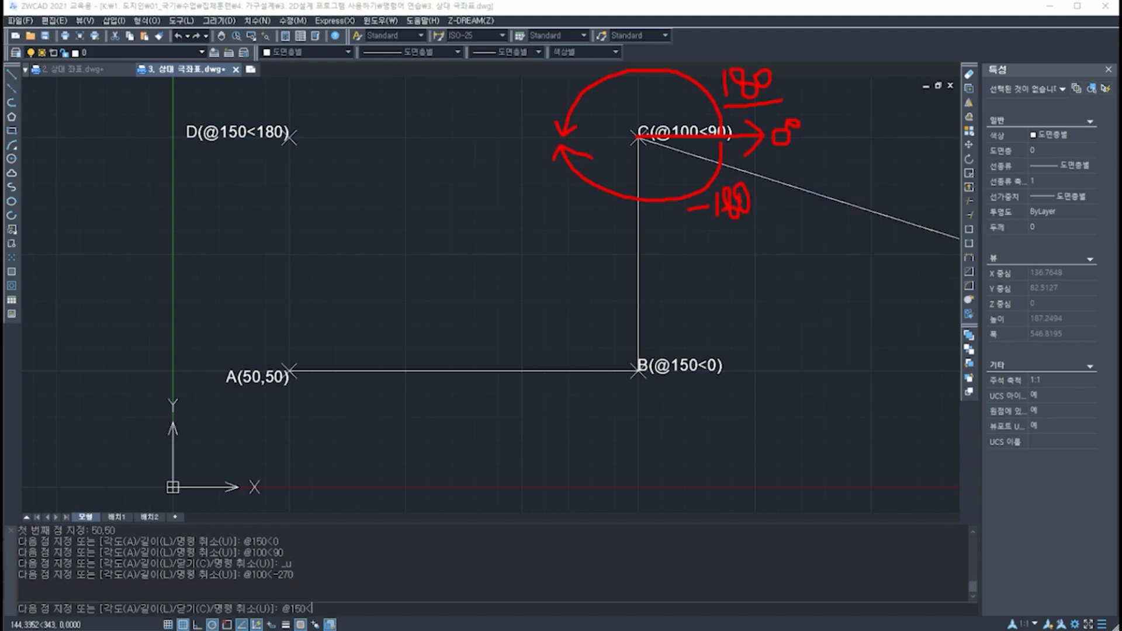
{"action": "key", "text": "Escape"}
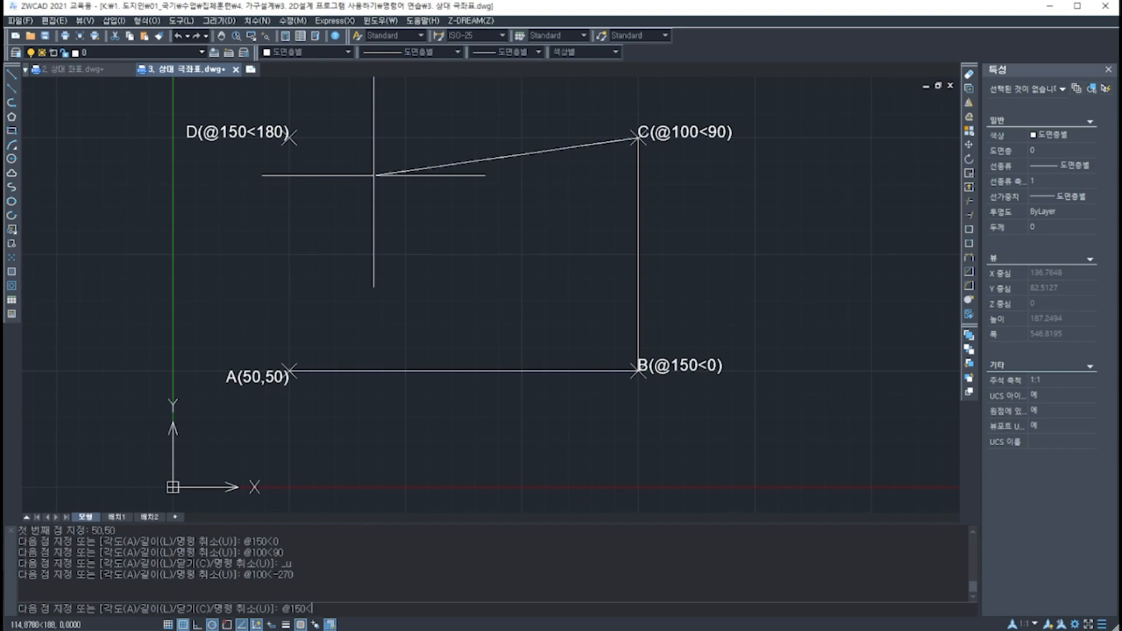
{"action": "key", "text": "Return"}
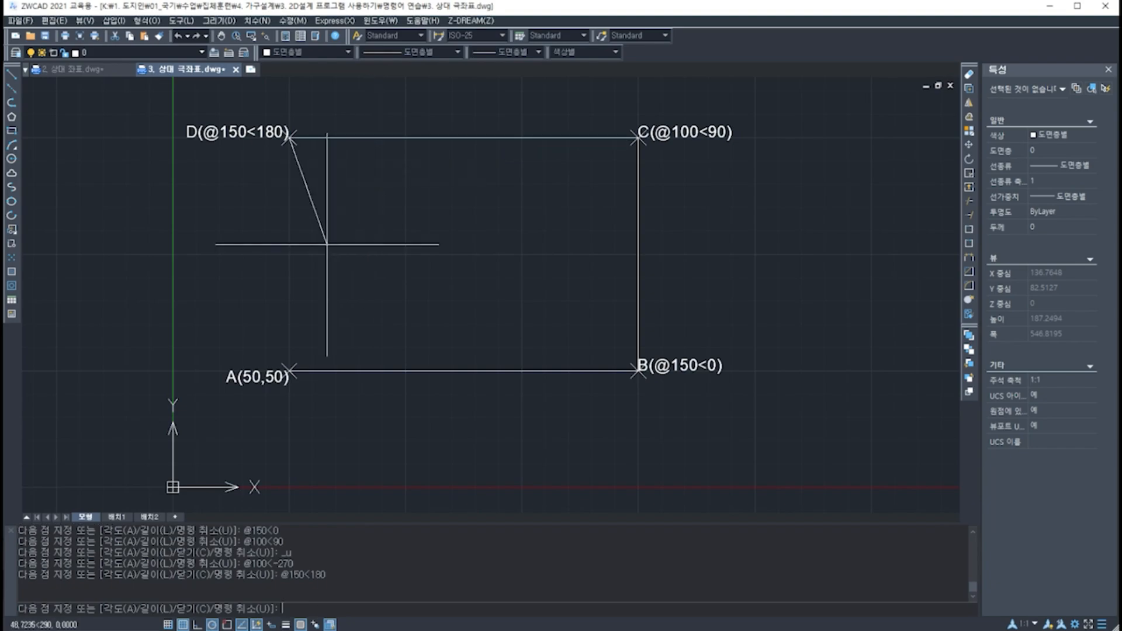
{"action": "type", "text": "B"}
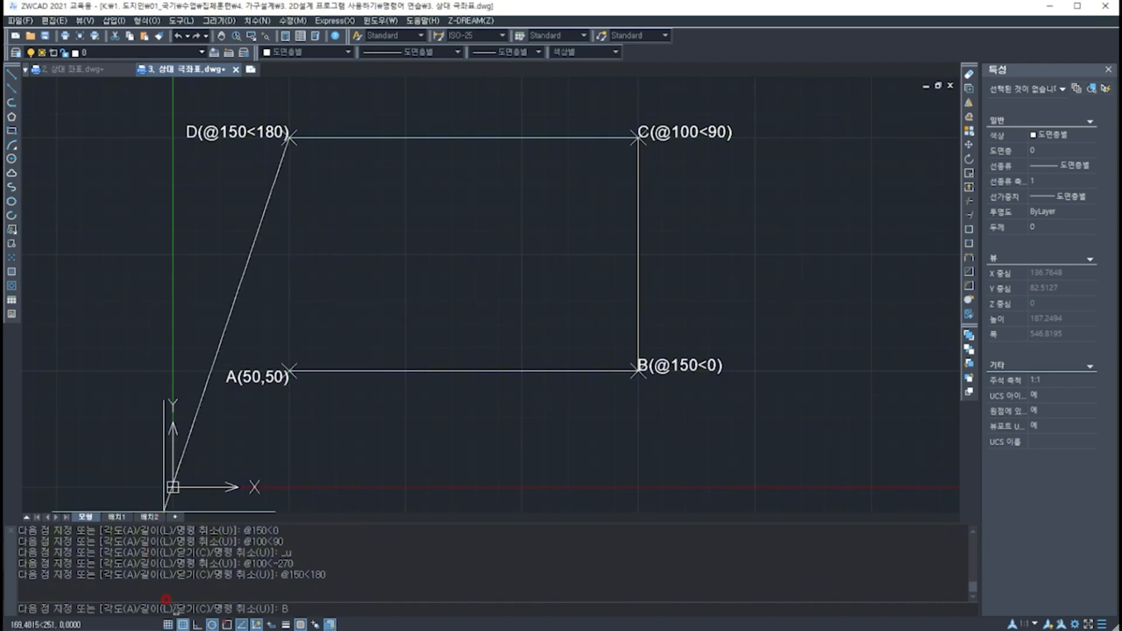
{"action": "type", "text": "C"}
{"action": "key", "text": "Return"}
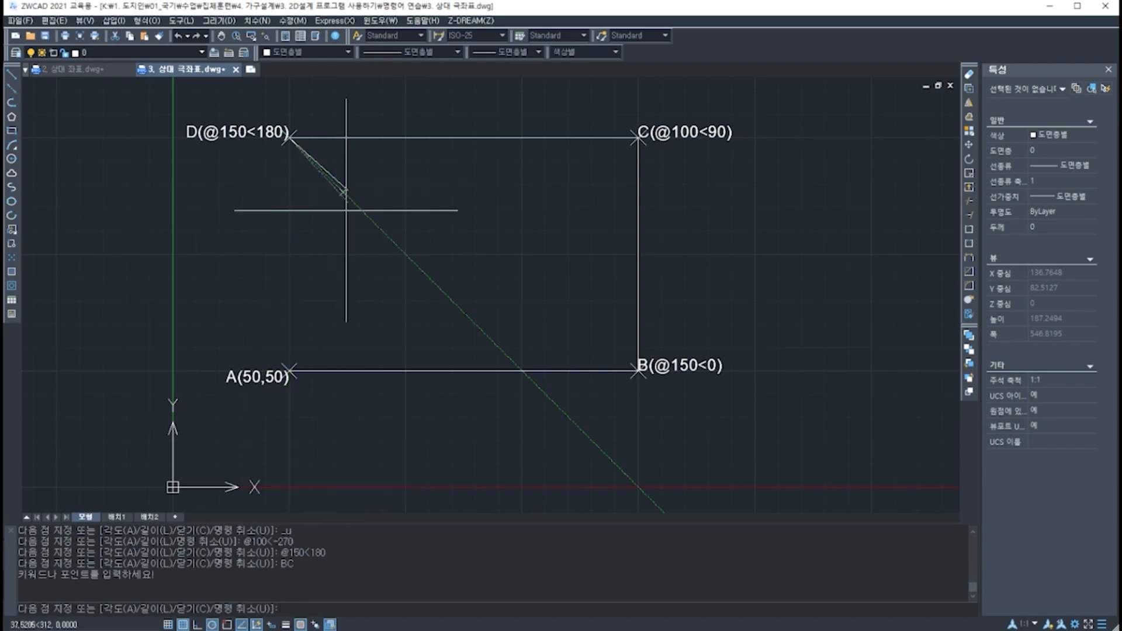
{"action": "type", "text": "C"}
{"action": "key", "text": "Return"}
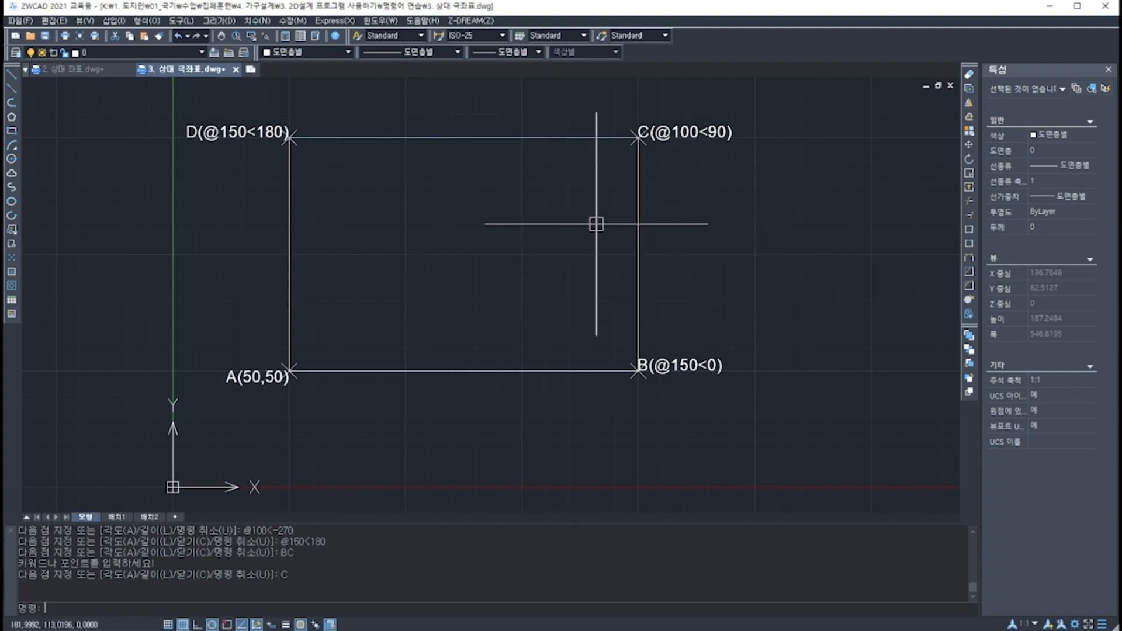
- Review the relative polar coordinate note together with the rectangle through points A, B, C and D
{"action": "middle_click_drag", "start_coordinate": [576, 106], "coordinate": [589, 345]}
{"action": "scroll", "coordinate": [588, 345], "scroll_direction": "up", "scroll_amount": 1}
{"action": "mouse_move", "coordinate": [588, 345]}
{"action": "middle_mouse_down"}
{"action": "mouse_move", "coordinate": [608, 387]}
{"action": "mouse_move", "coordinate": [665, 406]}
{"action": "middle_mouse_up"}
{"action": "scroll", "coordinate": [572, 378], "scroll_direction": "down", "scroll_amount": 1}
{"action": "mouse_move", "coordinate": [573, 375]}
{"action": "middle_mouse_down"}
{"action": "mouse_move", "coordinate": [543, 271]}
{"action": "mouse_move", "coordinate": [513, 288]}
{"action": "middle_mouse_up"}
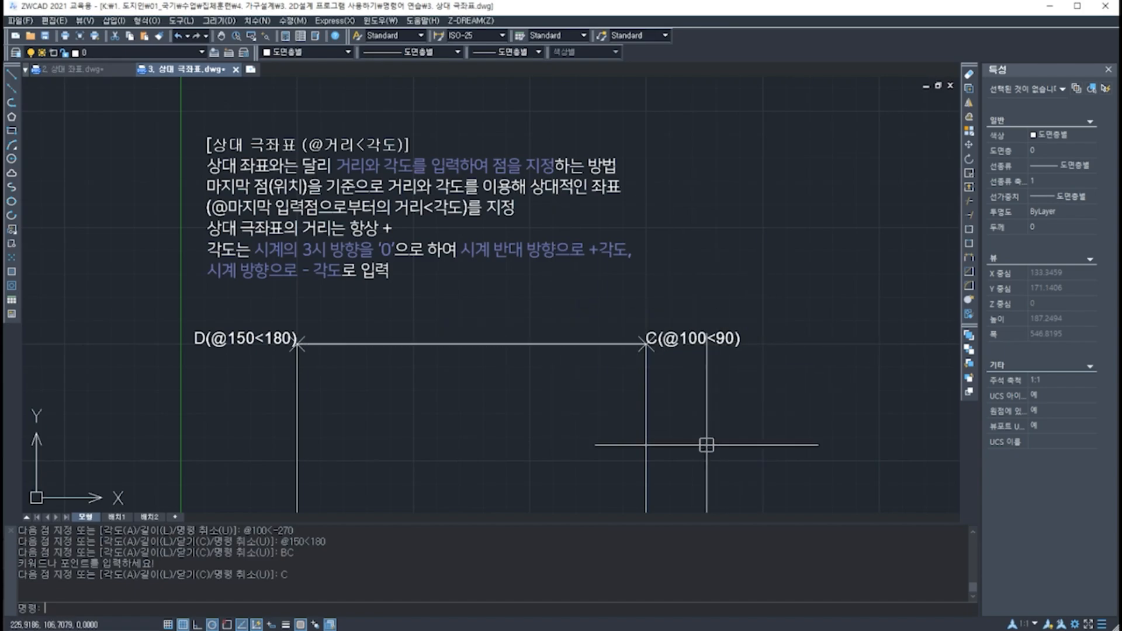
{"action": "mouse_move", "coordinate": [707, 444]}
{"action": "middle_mouse_down"}
{"action": "mouse_move", "coordinate": [718, 195]}
{"action": "mouse_move", "coordinate": [719, 230]}
{"action": "mouse_move", "coordinate": [719, 219]}
{"action": "middle_mouse_up"}
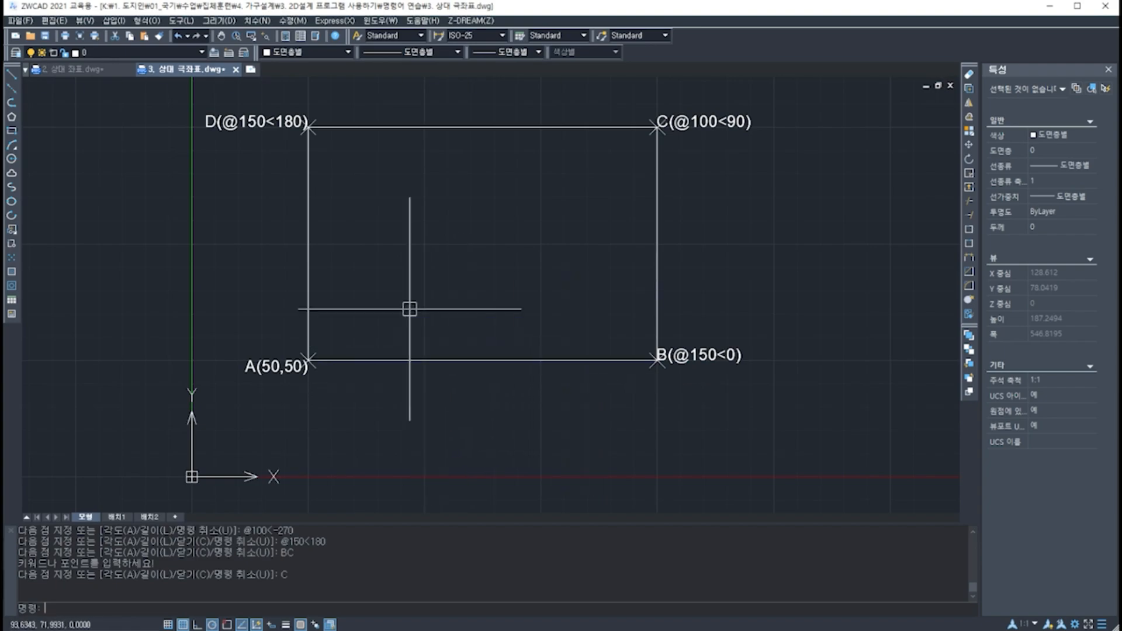
{"action": "middle_click_drag", "start_coordinate": [814, 309], "coordinate": [530, 339]}
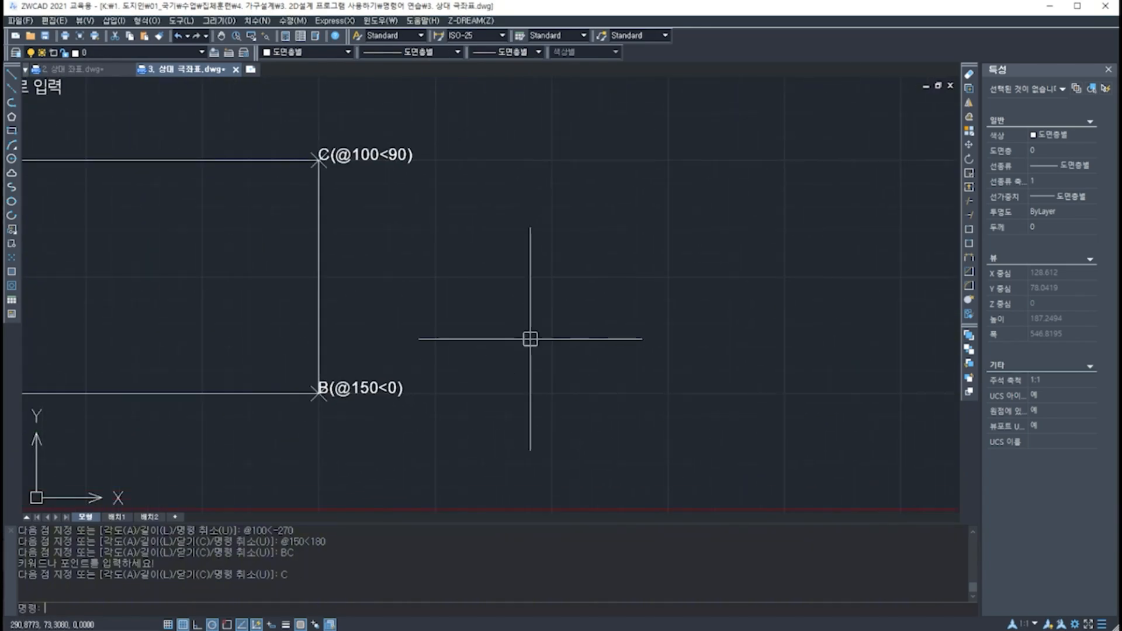
- Draw a horizontal line beside the rectangle by pointing the direction and entering a length of 150, and undo it
{"action": "type", "text": "l"}
{"action": "key", "text": "Return"}
{"action": "left_click", "coordinate": [573, 325]}
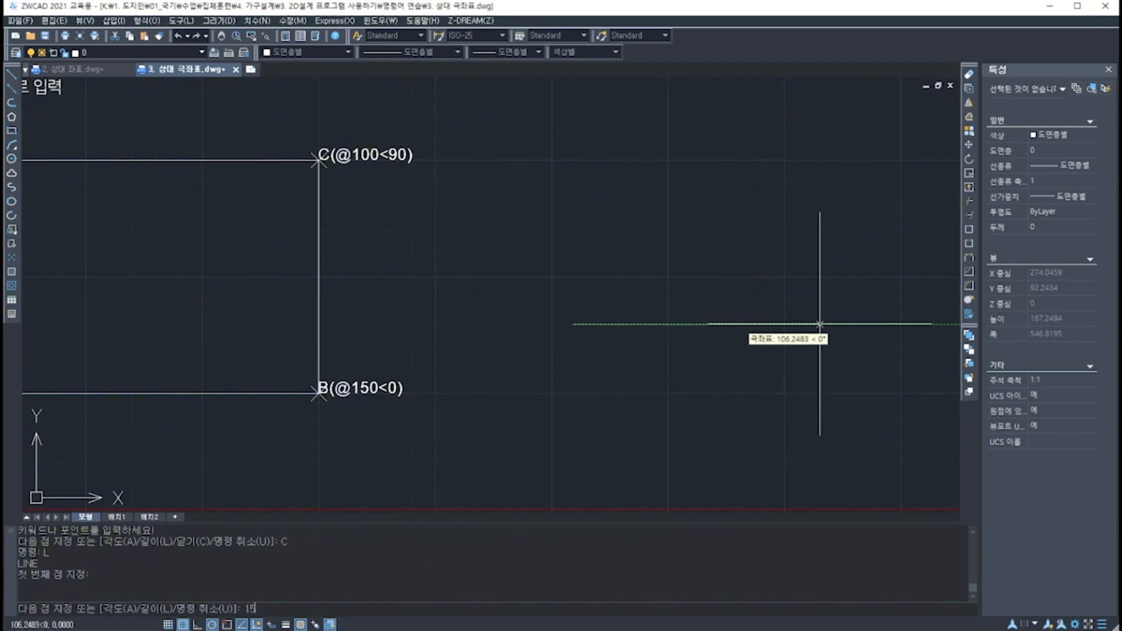
{"action": "key", "text": "Return"}
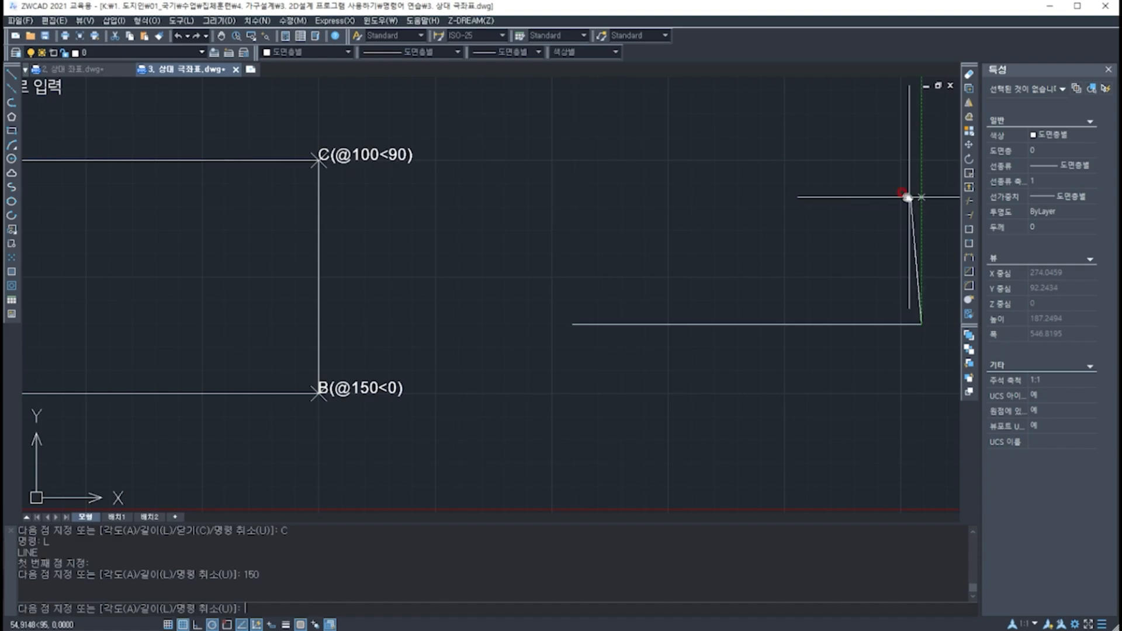
{"action": "middle_click_drag", "start_coordinate": [904, 195], "coordinate": [666, 255]}
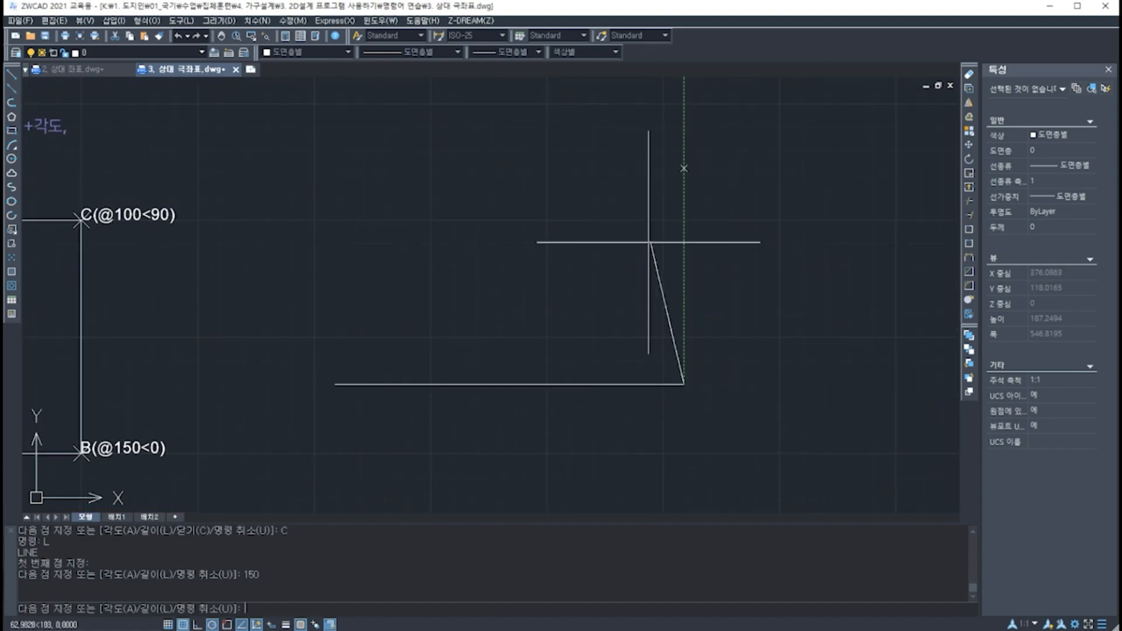
{"action": "key", "text": "ctrl+z"}
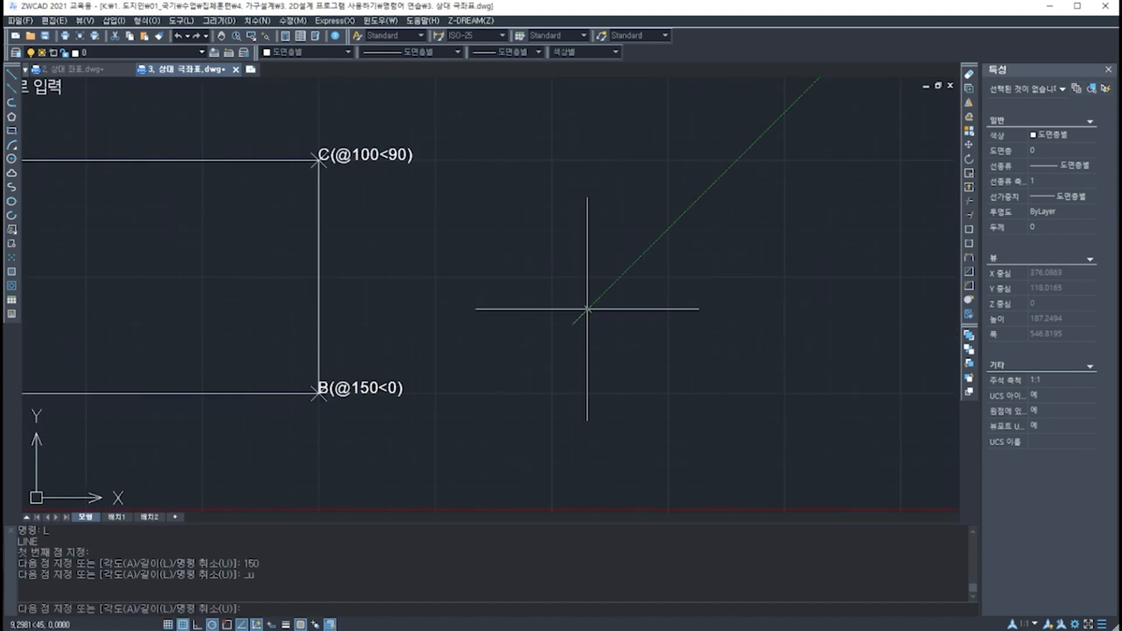
{"action": "key", "text": "Return"}
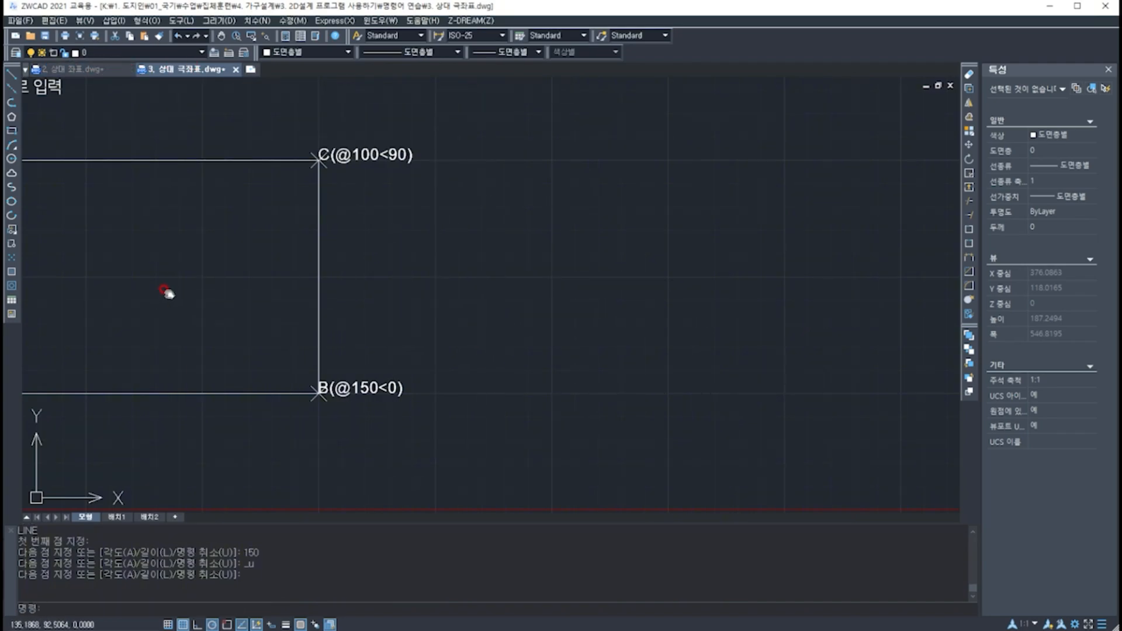
{"action": "mouse_move", "coordinate": [166, 292]}
{"action": "middle_mouse_down"}
{"action": "mouse_move", "coordinate": [611, 336]}
{"action": "mouse_move", "coordinate": [501, 367]}
{"action": "middle_mouse_up"}
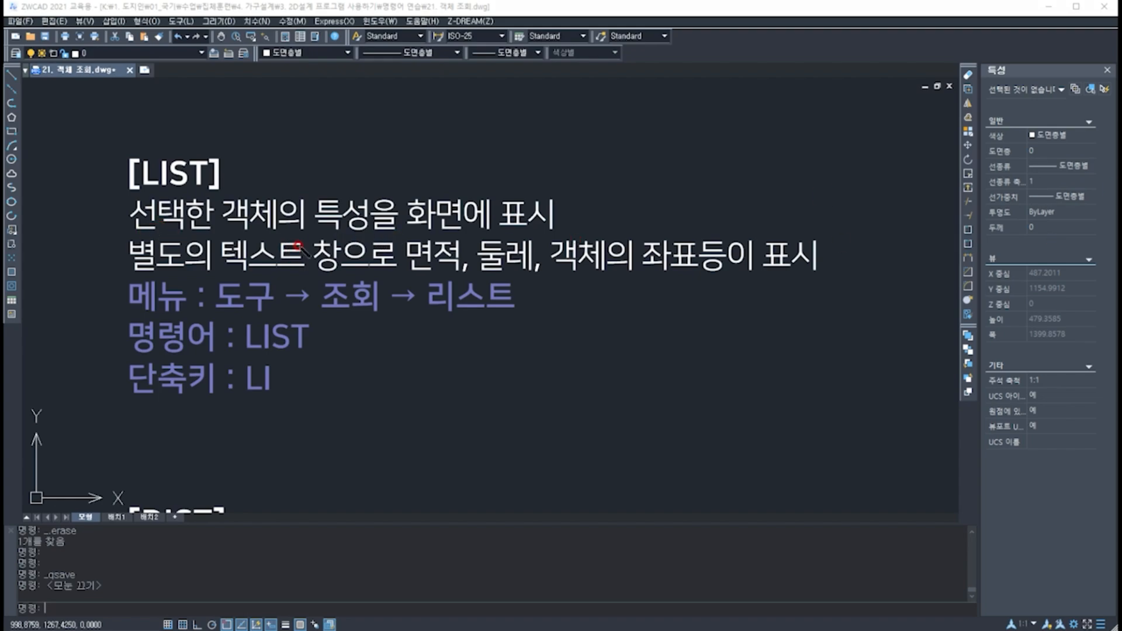
- Read the LIST note about displaying an object's properties, area, perimeter and coordinates, and locate List among the inquiry commands
{"action": "mouse_move", "coordinate": [308, 227]}
{"action": "left_mouse_down"}
{"action": "mouse_move", "coordinate": [358, 195]}
{"action": "mouse_move", "coordinate": [368, 235]}
{"action": "mouse_move", "coordinate": [559, 230]}
{"action": "left_mouse_up"}
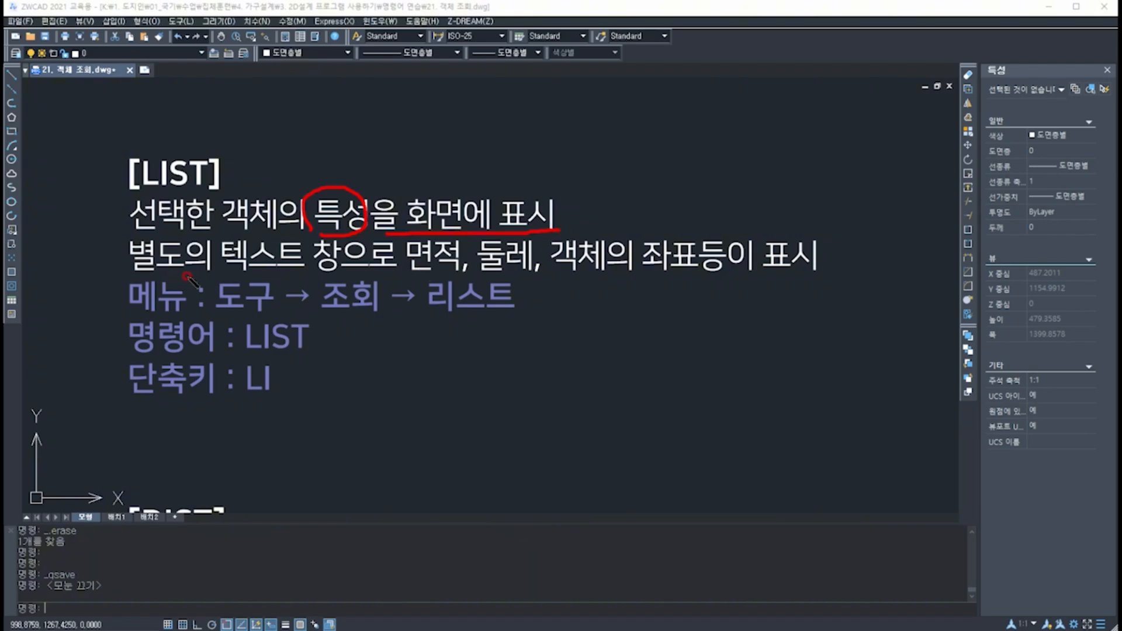
{"action": "mouse_move", "coordinate": [225, 273]}
{"action": "left_mouse_down"}
{"action": "mouse_move", "coordinate": [453, 271]}
{"action": "mouse_move", "coordinate": [443, 277]}
{"action": "mouse_move", "coordinate": [537, 262]}
{"action": "mouse_move", "coordinate": [508, 285]}
{"action": "left_mouse_up"}
{"action": "left_click_drag", "start_coordinate": [590, 283], "coordinate": [831, 273]}
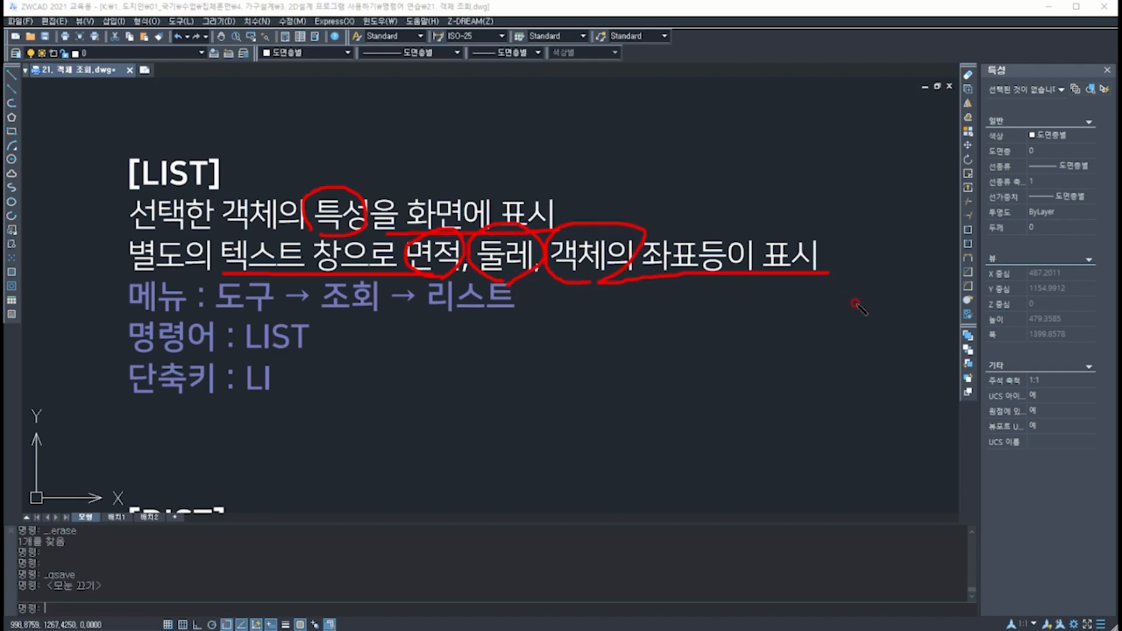
{"action": "key", "text": "e"}
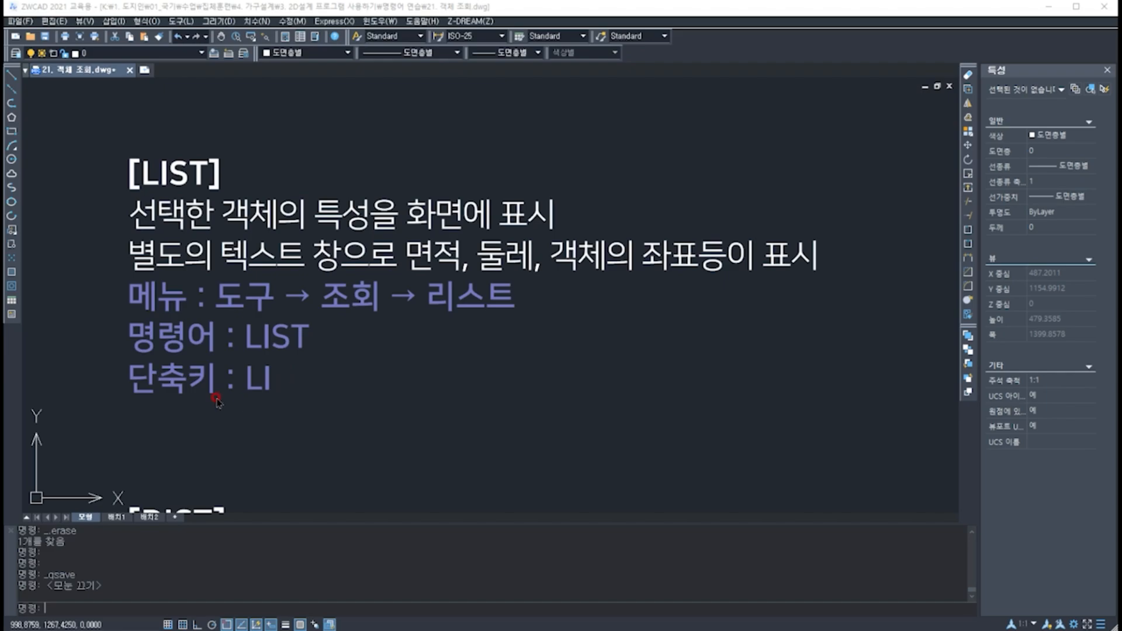
{"action": "left_click", "coordinate": [181, 21]}
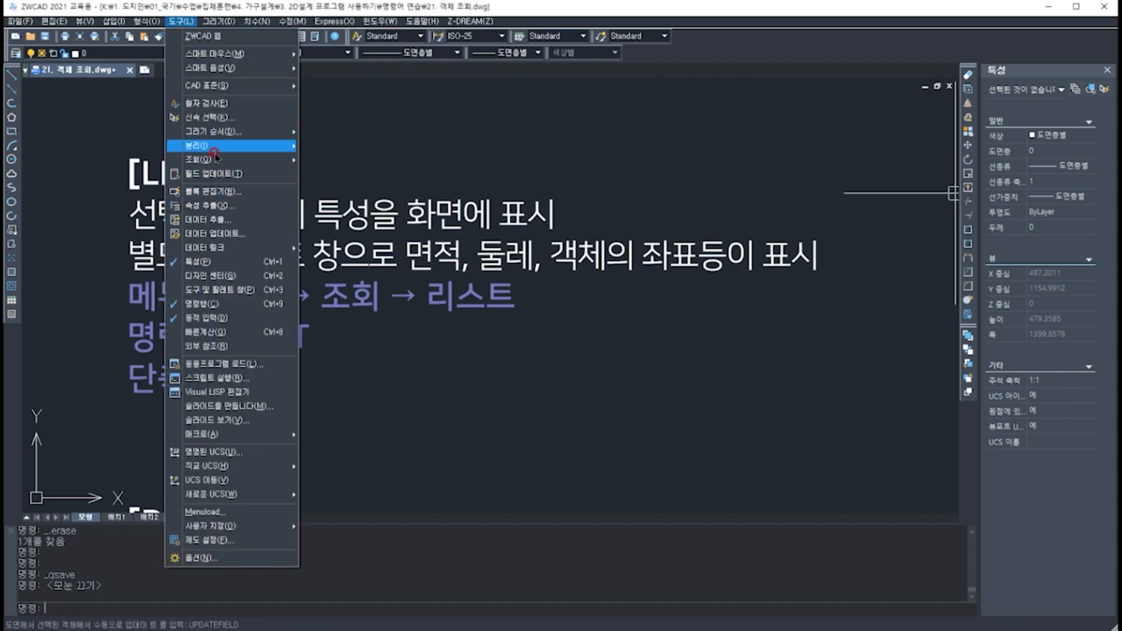
{"action": "mouse_move", "coordinate": [296, 162]}
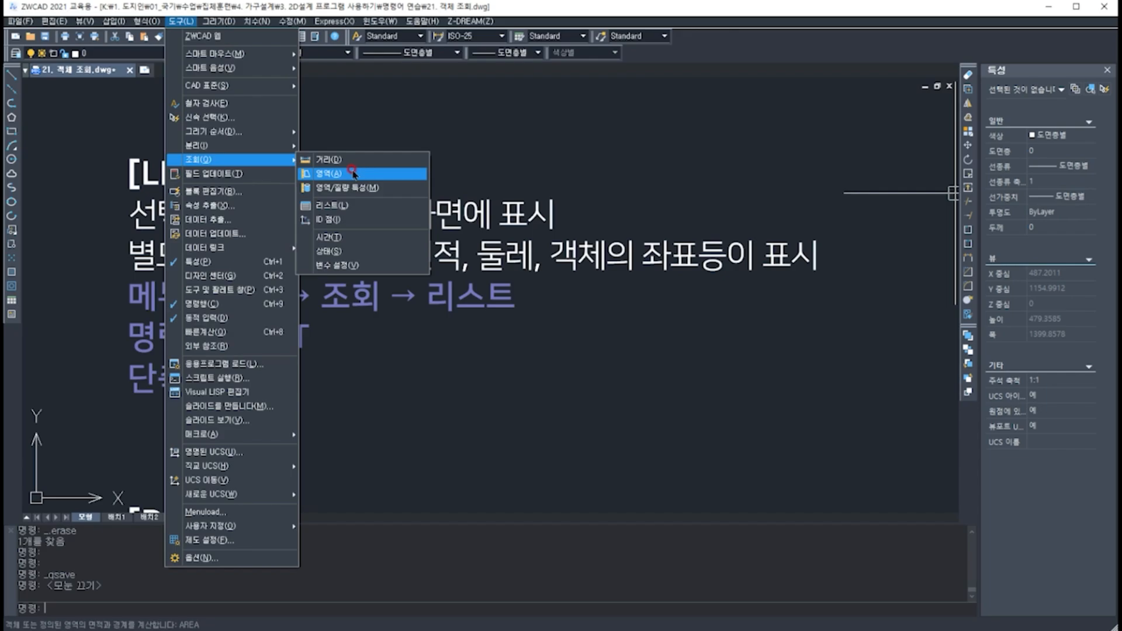
{"action": "left_click", "coordinate": [181, 21]}
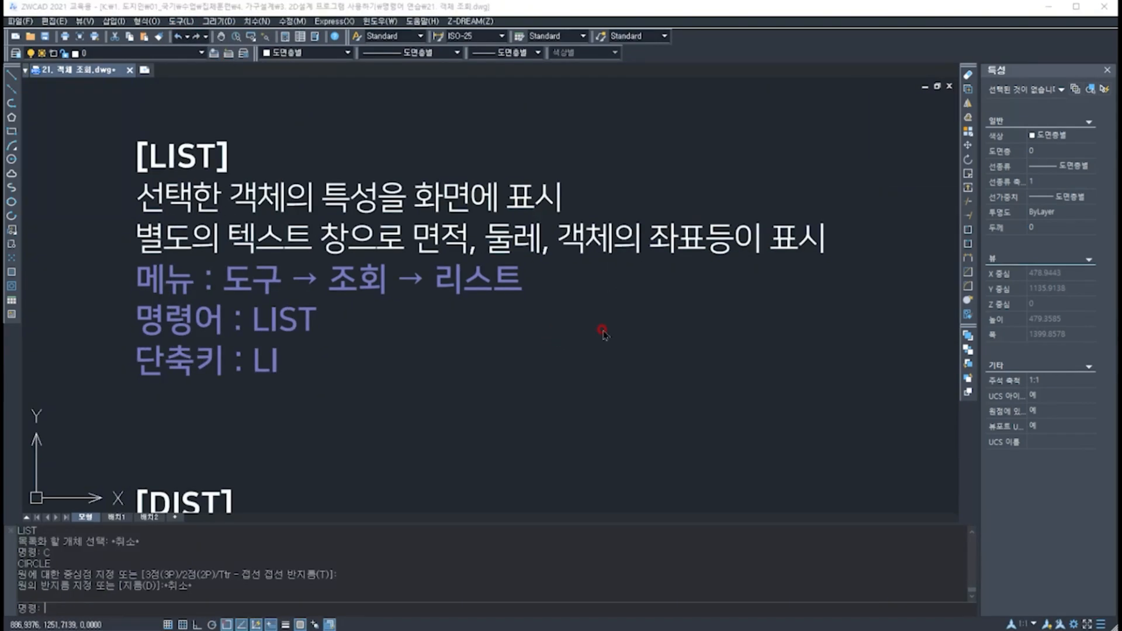
- Draw a circle with a radius of about 55 in the empty area beside the LIST note's command and shortcut lines
{"action": "type", "text": "c"}
{"action": "key", "text": "Return"}
{"action": "left_click", "coordinate": [587, 344]}
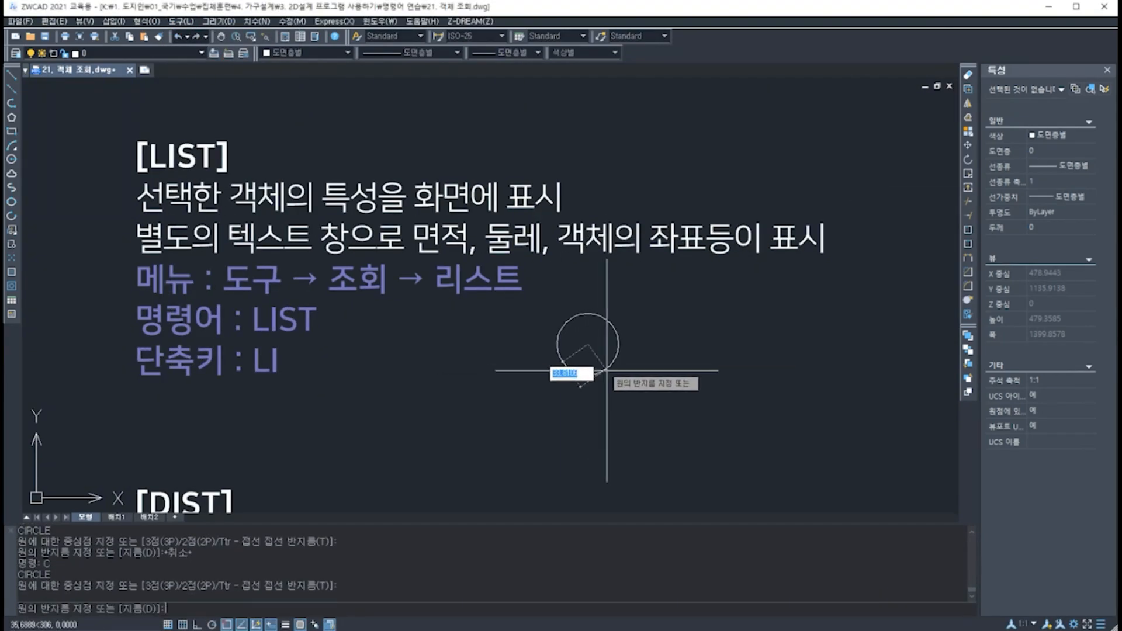
{"action": "left_click", "coordinate": [623, 380]}
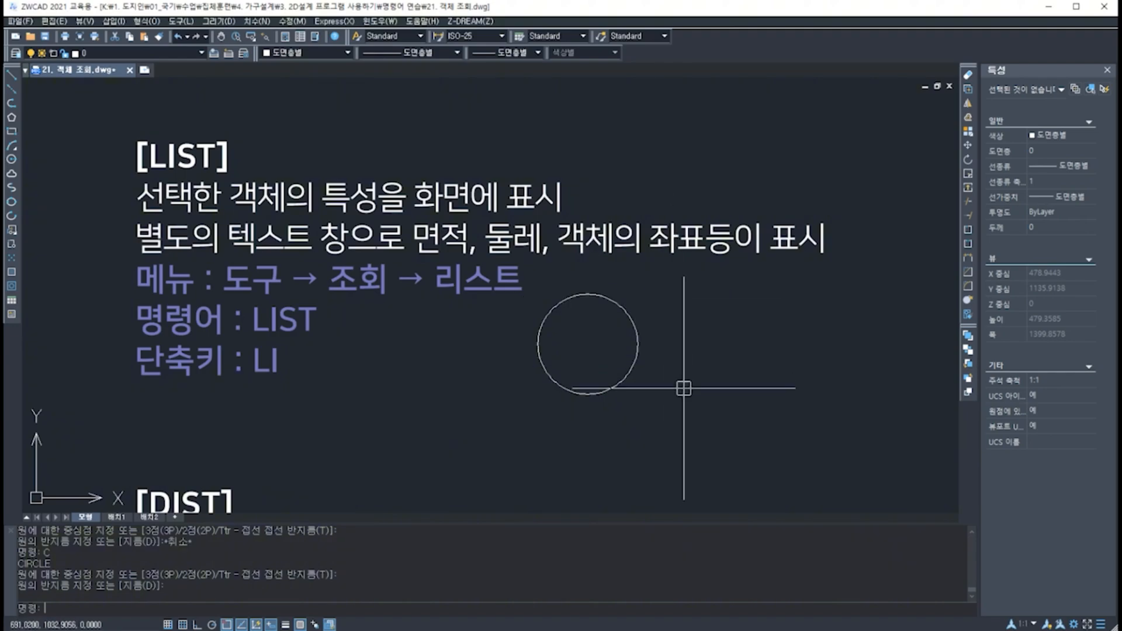
- Run LIST on the circle, review its centre, radius, circumference and area in the text window, and close that window
{"action": "type", "text": "LI"}
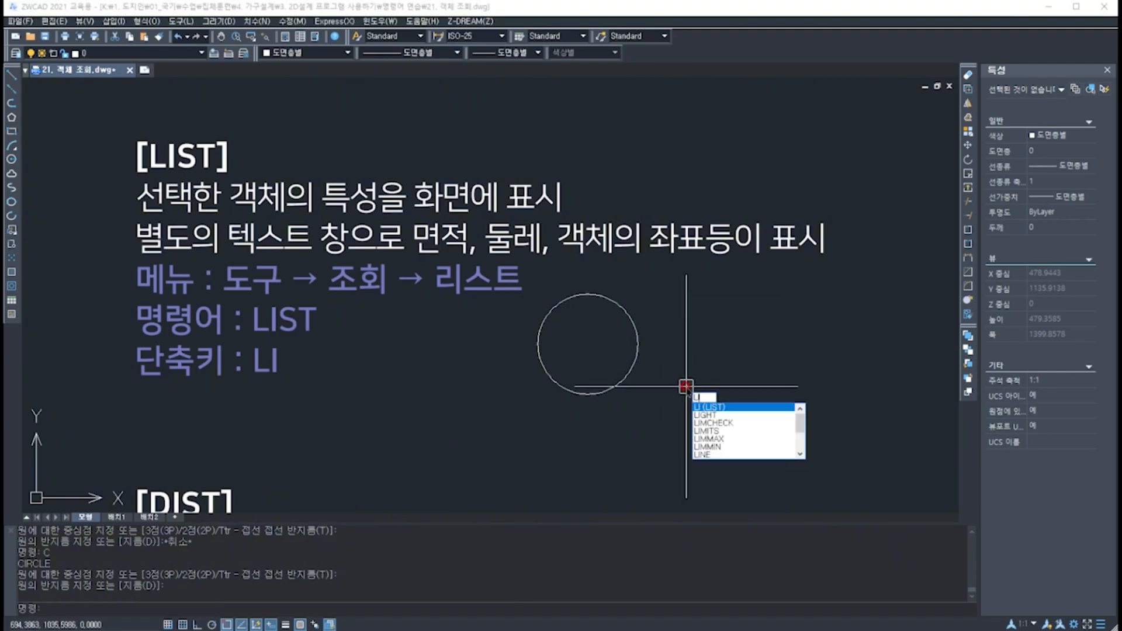
{"action": "key", "text": "Return"}
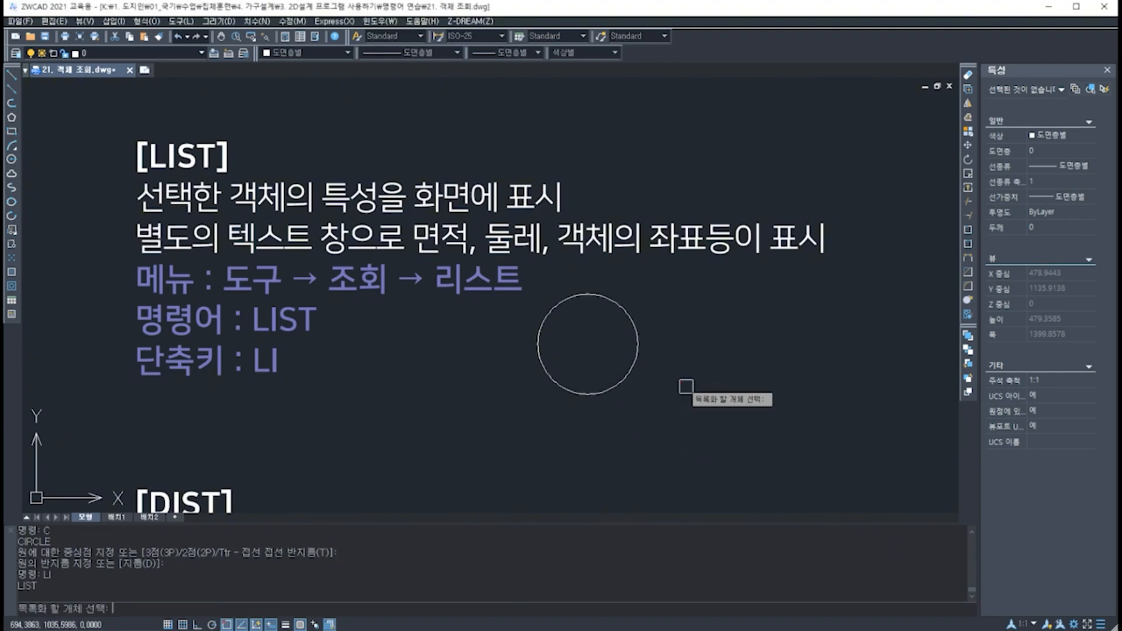
{"action": "left_click", "coordinate": [634, 367]}
{"action": "right_click", "coordinate": [659, 420]}
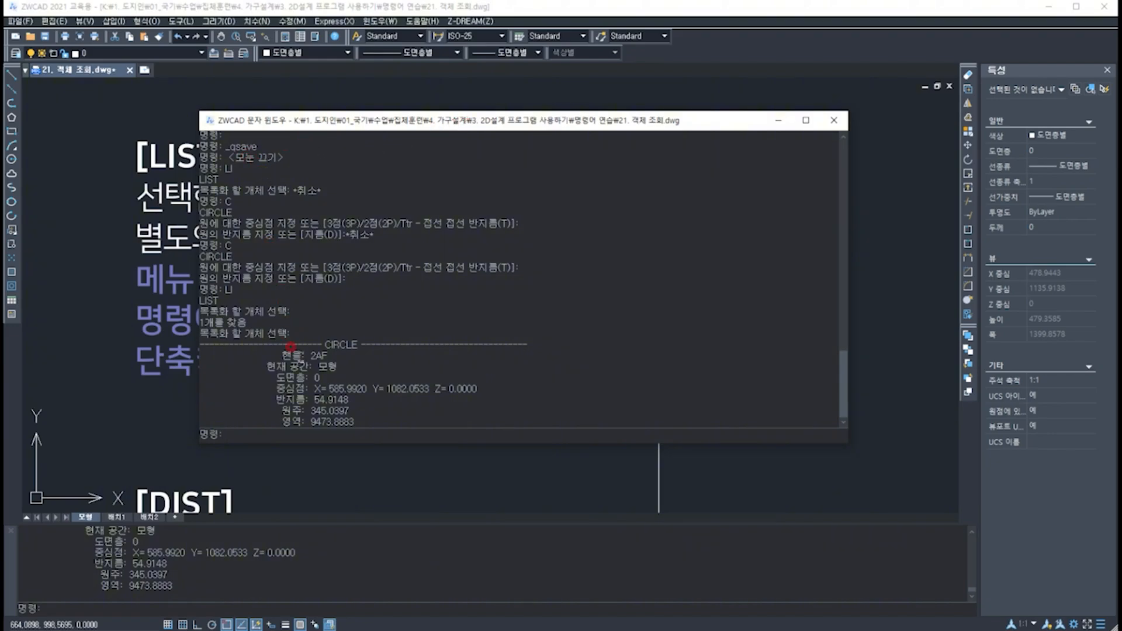
{"action": "scroll", "coordinate": [290, 346], "scroll_direction": "up", "scroll_amount": 2}
{"action": "scroll", "coordinate": [248, 276], "scroll_direction": "down", "scroll_amount": 2}
{"action": "left_click_drag", "start_coordinate": [322, 345], "coordinate": [358, 346]}
{"action": "left_click", "coordinate": [833, 120]}
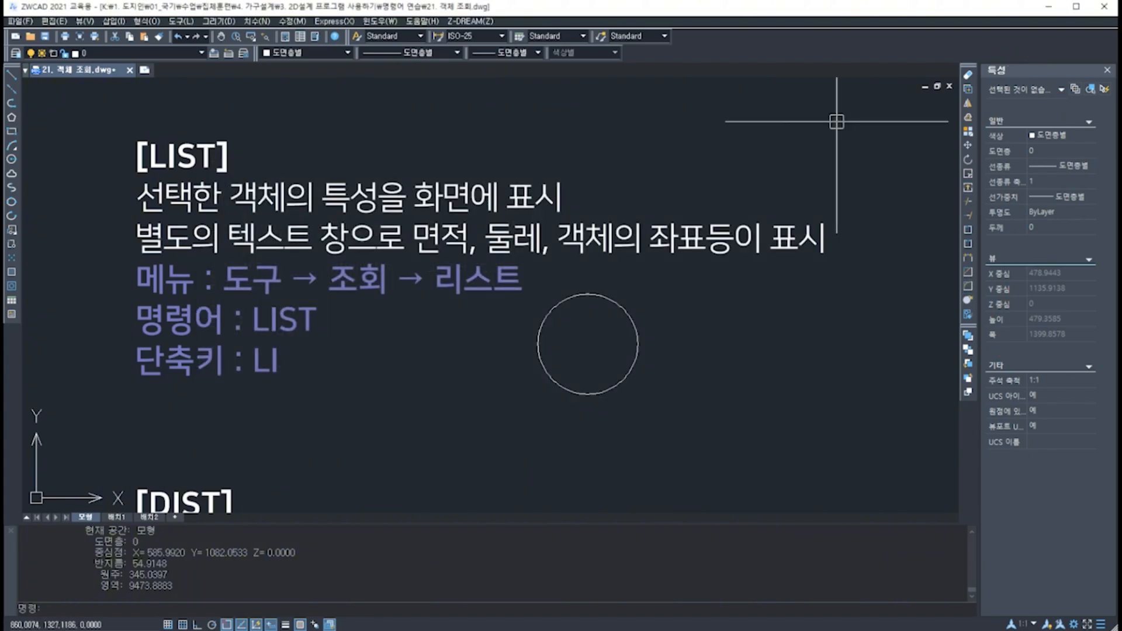
- Select the circle to check its geometry values in the object properties, and clear the selection
{"action": "left_click", "coordinate": [623, 310]}
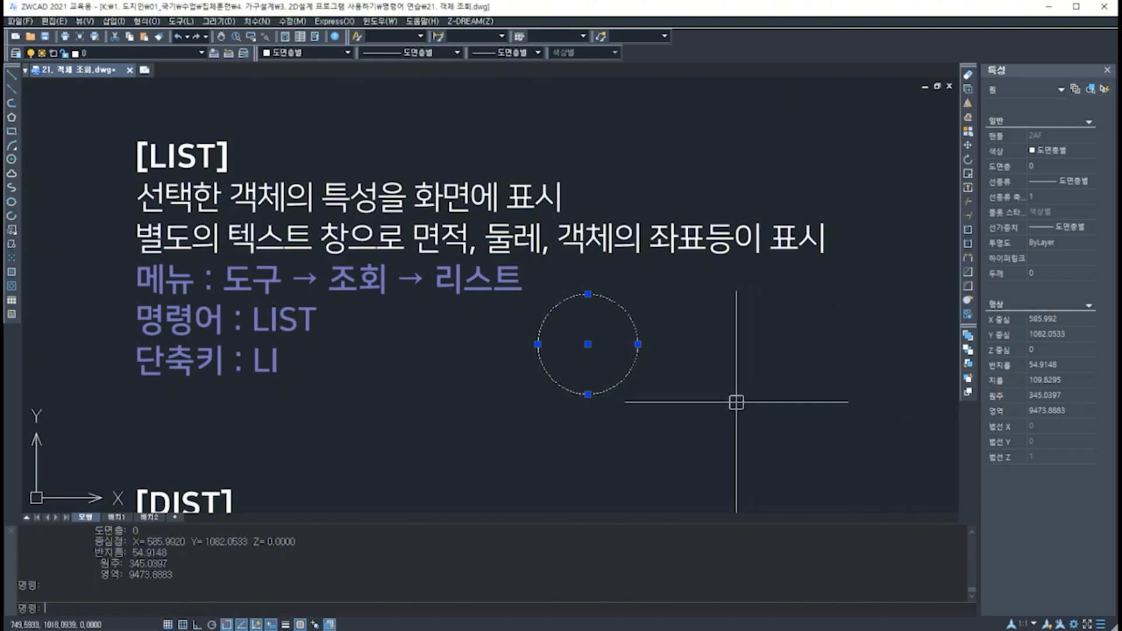
{"action": "mouse_move", "coordinate": [681, 471]}
{"action": "middle_mouse_down"}
{"action": "mouse_move", "coordinate": [719, 175]}
{"action": "mouse_move", "coordinate": [729, 153]}
{"action": "mouse_move", "coordinate": [734, 160]}
{"action": "middle_mouse_up"}
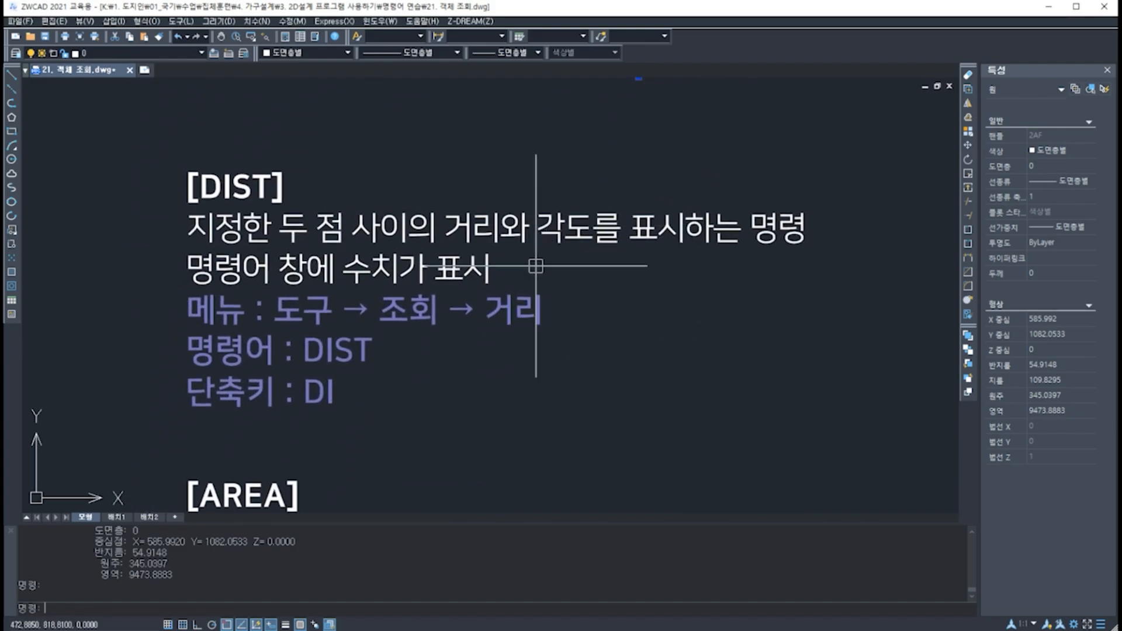
{"action": "key", "text": "Escape"}
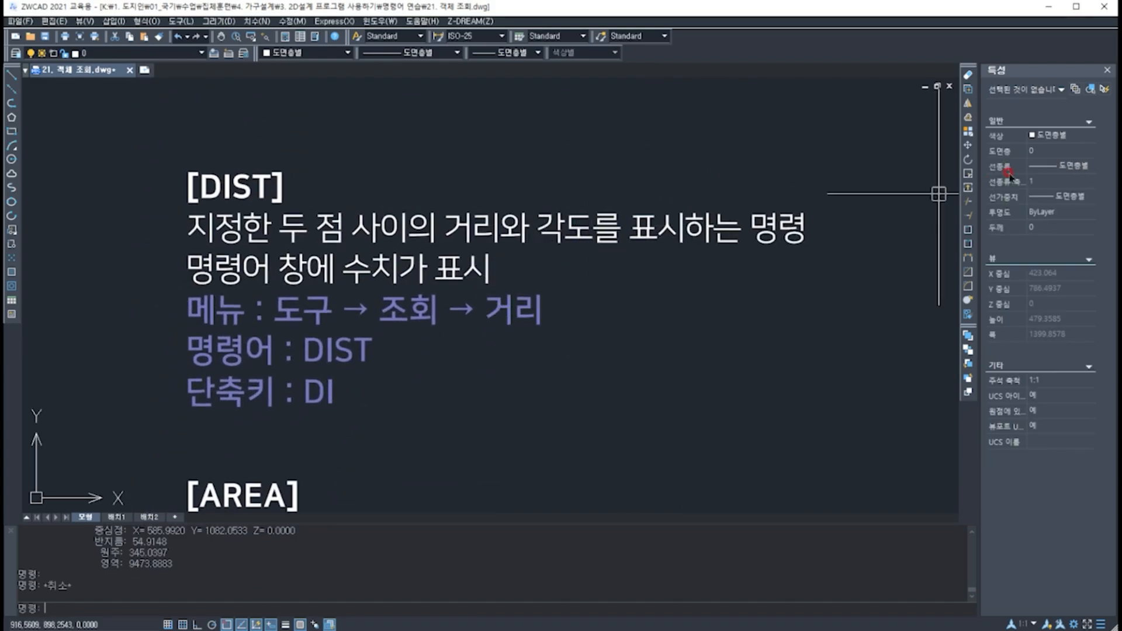
- Read the DIST note about showing the distance and angle between two points, comparing it with placing dimensions on an object
{"action": "key", "text": "ctrl+2"}
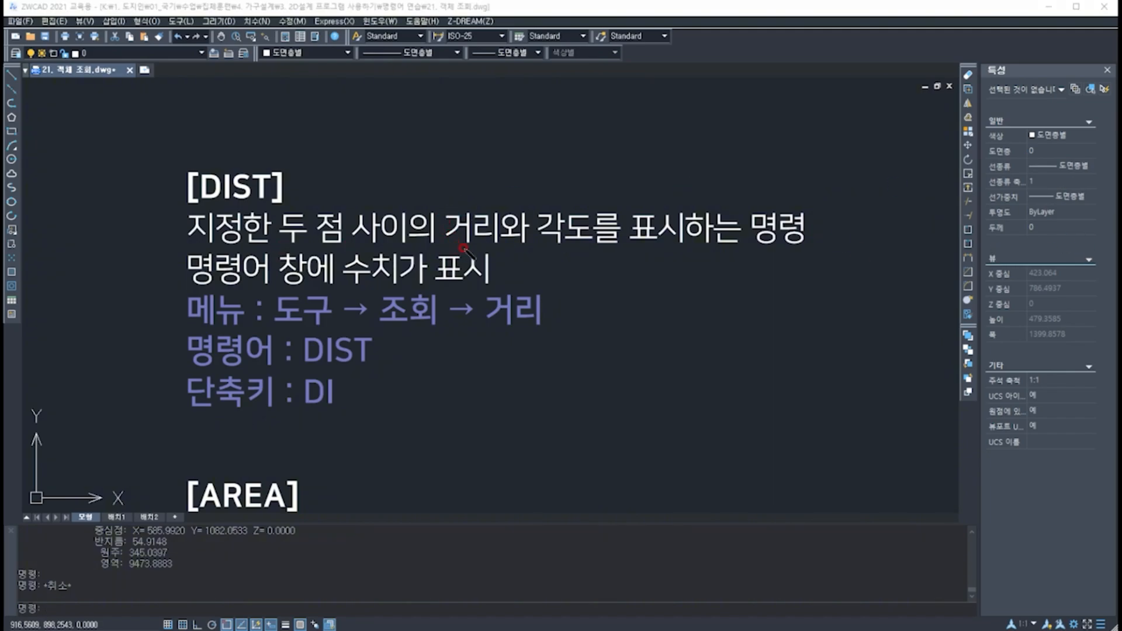
{"action": "mouse_move", "coordinate": [433, 240]}
{"action": "left_mouse_down"}
{"action": "mouse_move", "coordinate": [464, 199]}
{"action": "mouse_move", "coordinate": [466, 254]}
{"action": "left_mouse_up"}
{"action": "mouse_move", "coordinate": [559, 252]}
{"action": "left_mouse_down"}
{"action": "mouse_move", "coordinate": [578, 191]}
{"action": "mouse_move", "coordinate": [559, 256]}
{"action": "mouse_move", "coordinate": [809, 252]}
{"action": "left_mouse_up"}
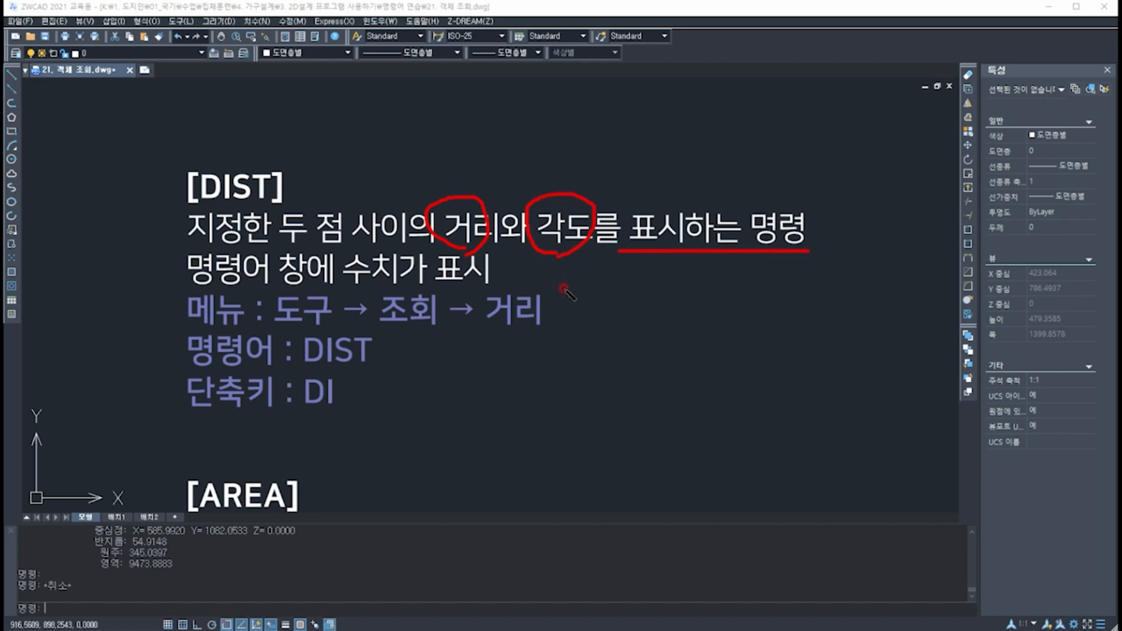
{"action": "mouse_move", "coordinate": [190, 288]}
{"action": "left_mouse_down"}
{"action": "mouse_move", "coordinate": [530, 288]}
{"action": "mouse_move", "coordinate": [520, 250]}
{"action": "left_mouse_up"}
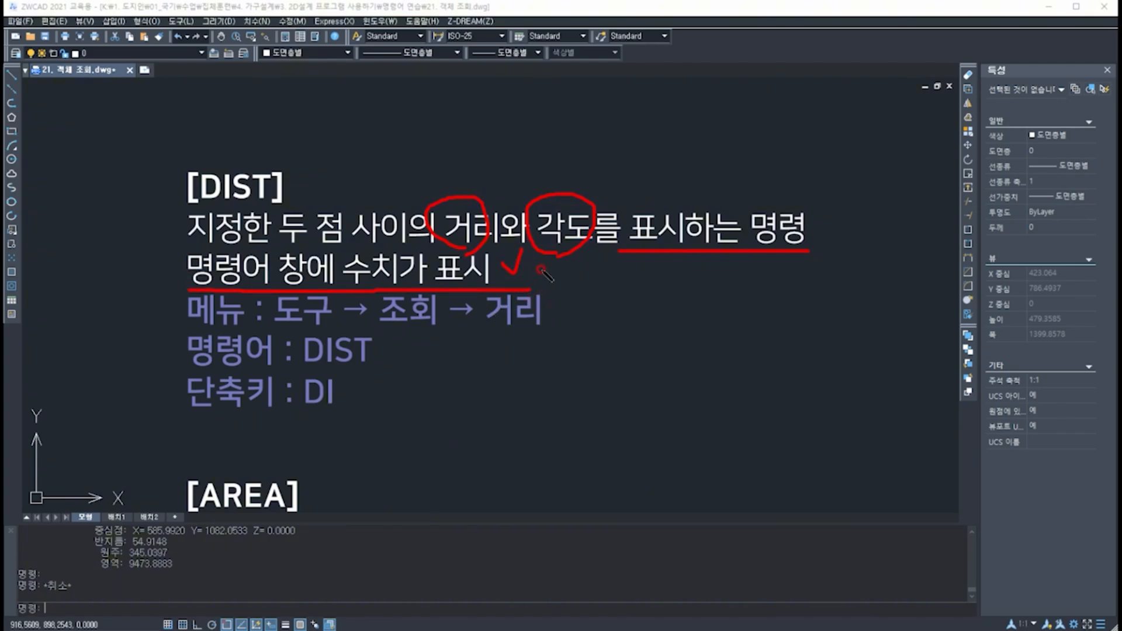
{"action": "mouse_move", "coordinate": [261, 25]}
{"action": "left_mouse_down"}
{"action": "mouse_move", "coordinate": [241, 26]}
{"action": "mouse_move", "coordinate": [263, 9]}
{"action": "mouse_move", "coordinate": [272, 22]}
{"action": "mouse_move", "coordinate": [259, 27]}
{"action": "left_mouse_up"}
{"action": "left_click_drag", "start_coordinate": [618, 288], "coordinate": [618, 349]}
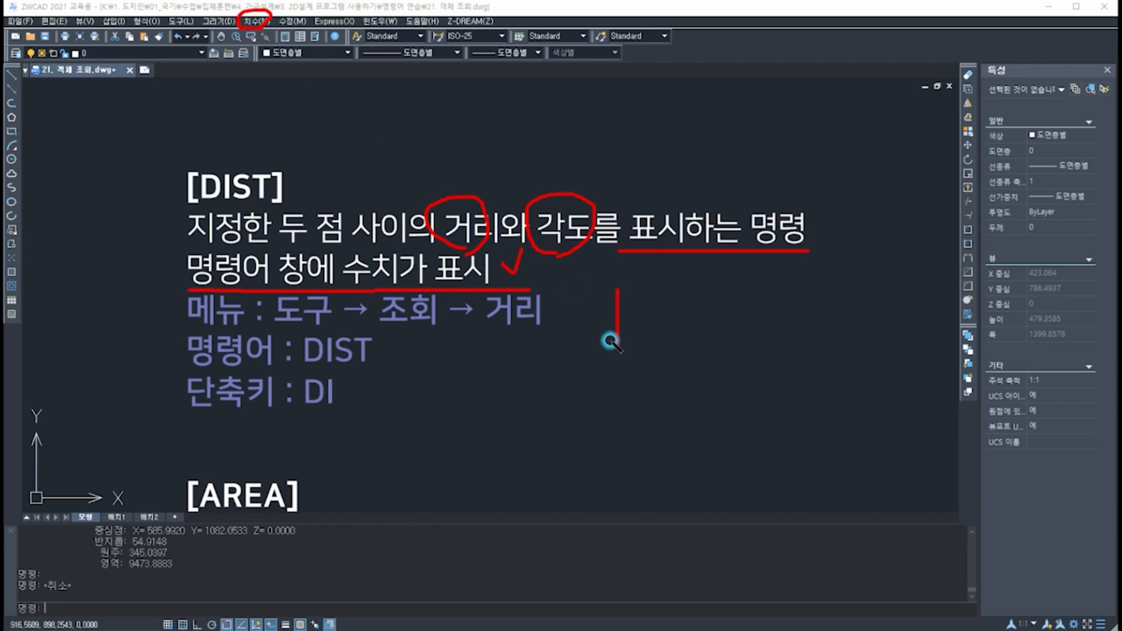
{"action": "mouse_move", "coordinate": [612, 287]}
{"action": "left_mouse_down"}
{"action": "mouse_move", "coordinate": [909, 286]}
{"action": "mouse_move", "coordinate": [910, 332]}
{"action": "left_mouse_up"}
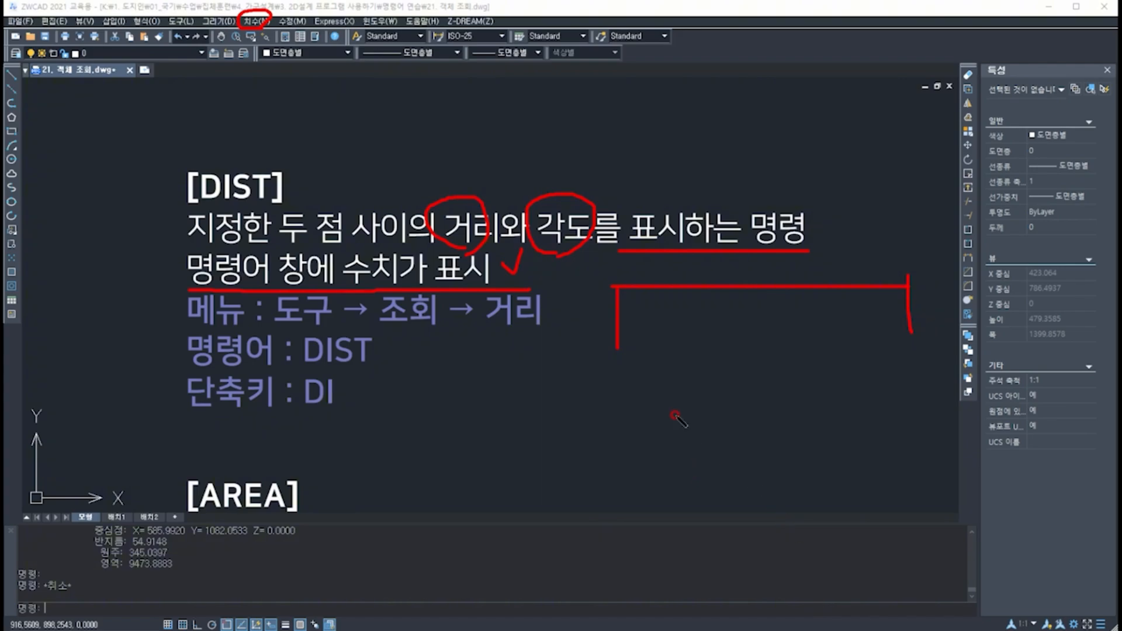
{"action": "mouse_move", "coordinate": [674, 275]}
{"action": "left_mouse_down"}
{"action": "mouse_move", "coordinate": [658, 300]}
{"action": "mouse_move", "coordinate": [678, 300]}
{"action": "left_mouse_up"}
{"action": "left_click_drag", "start_coordinate": [595, 365], "coordinate": [798, 364]}
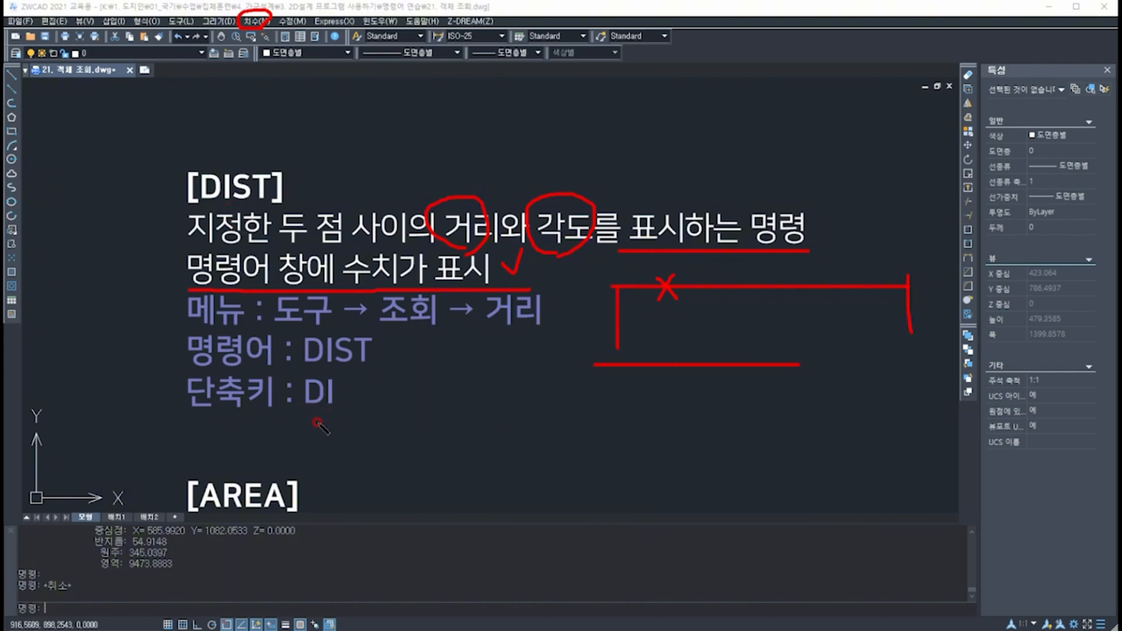
{"action": "key", "text": "Escape"}
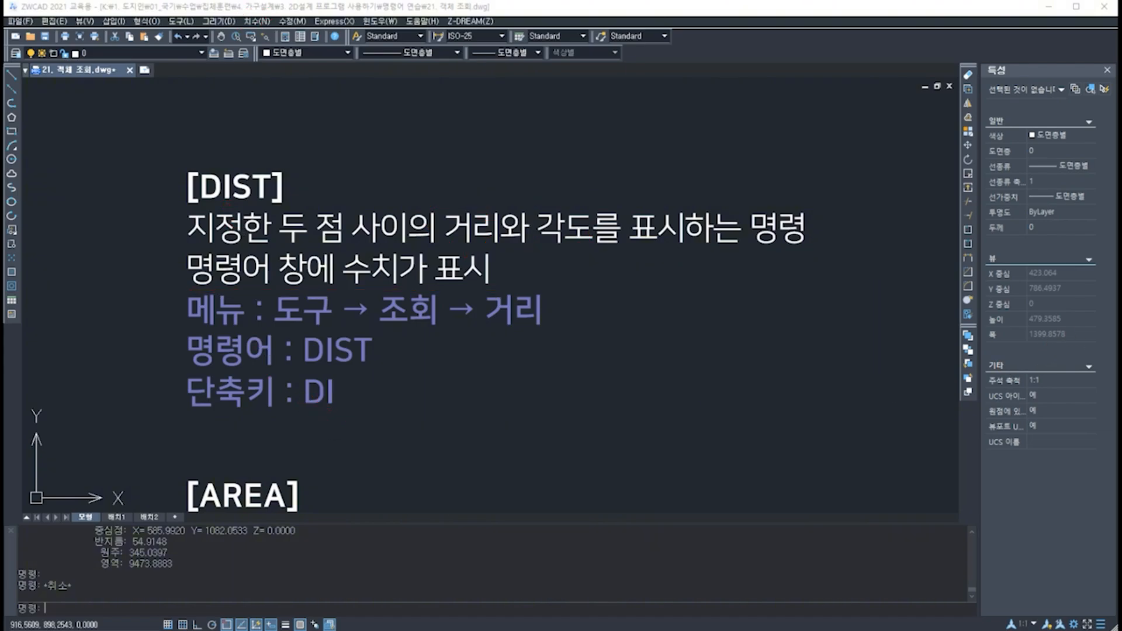
- Locate Distance among the inquiry commands and use DIST to measure between two roughly level points beside the DIST note
{"action": "left_click", "coordinate": [178, 22]}
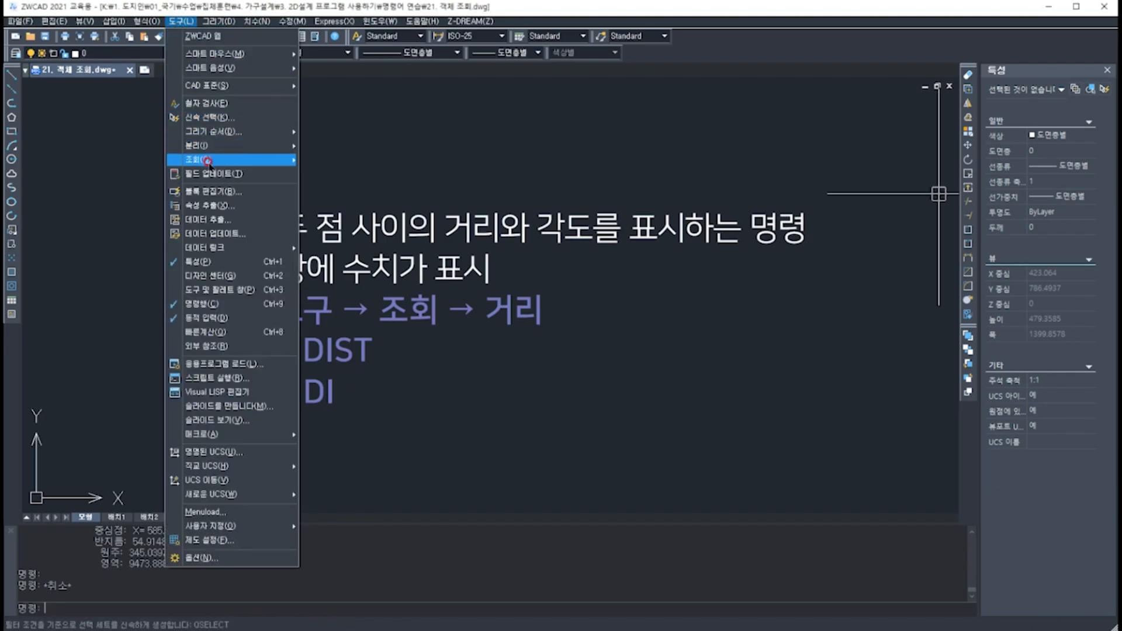
{"action": "mouse_move", "coordinate": [205, 159]}
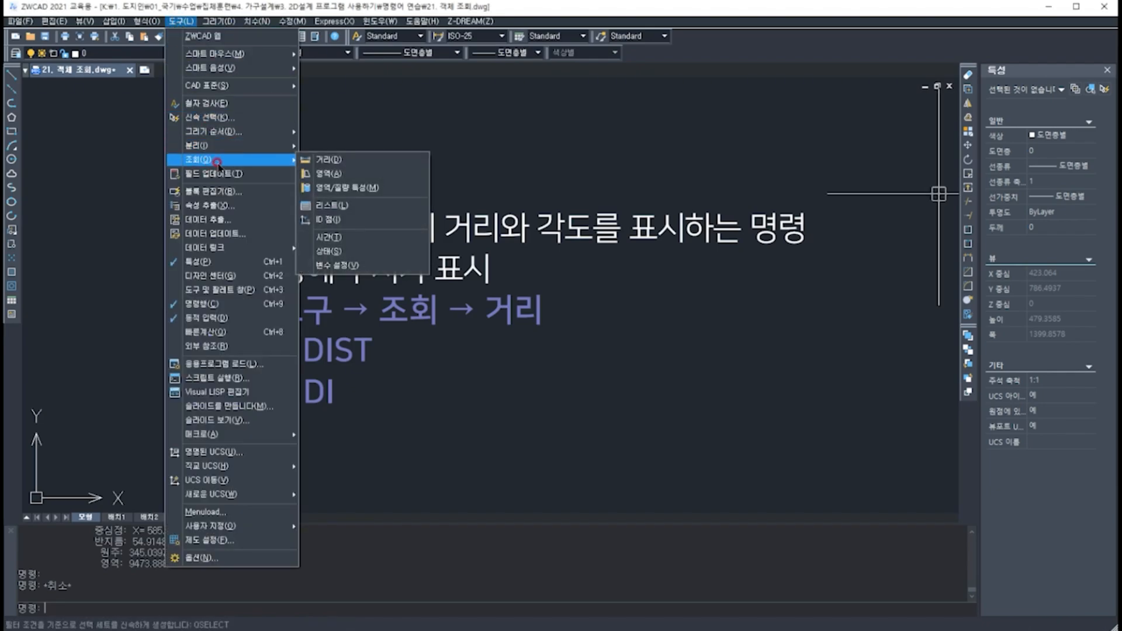
{"action": "left_click", "coordinate": [534, 168]}
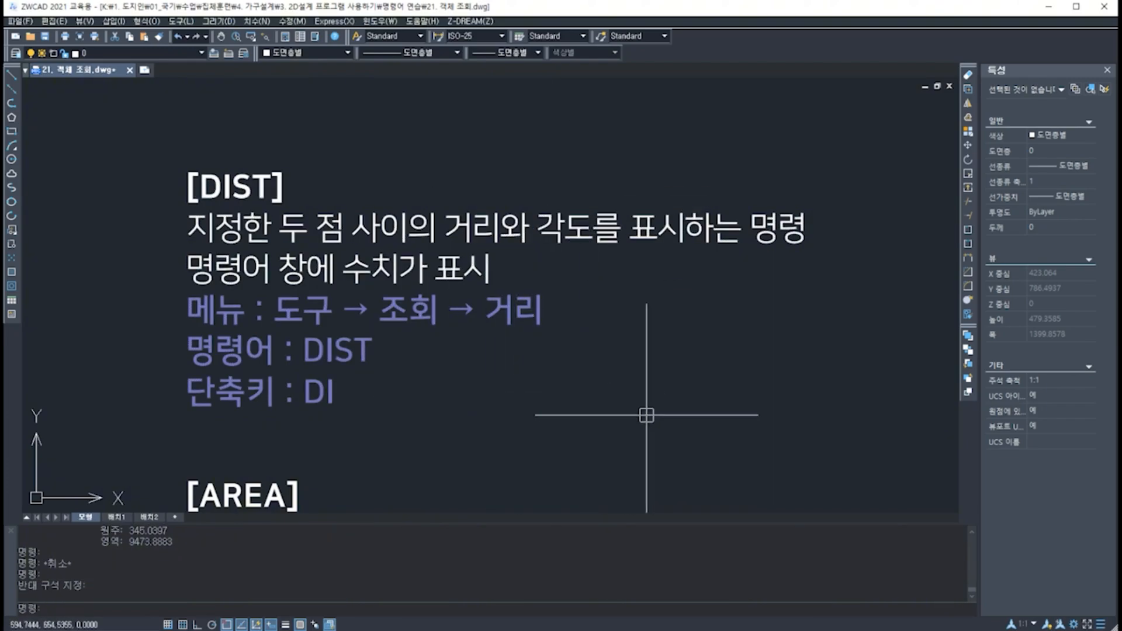
{"action": "type", "text": "DI"}
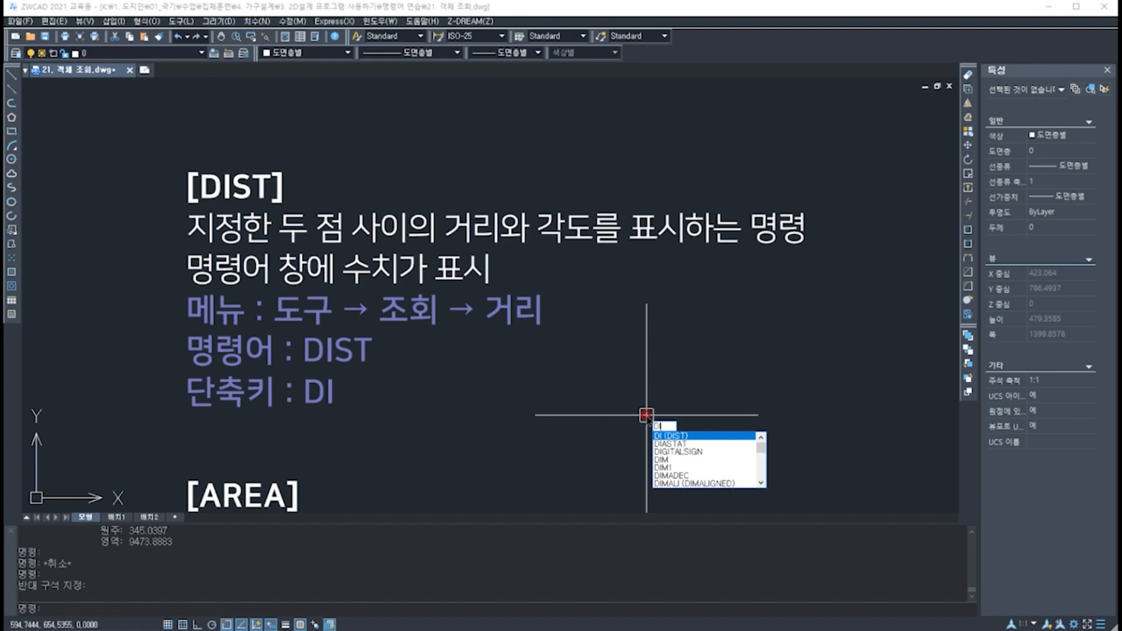
{"action": "key", "text": "Return"}
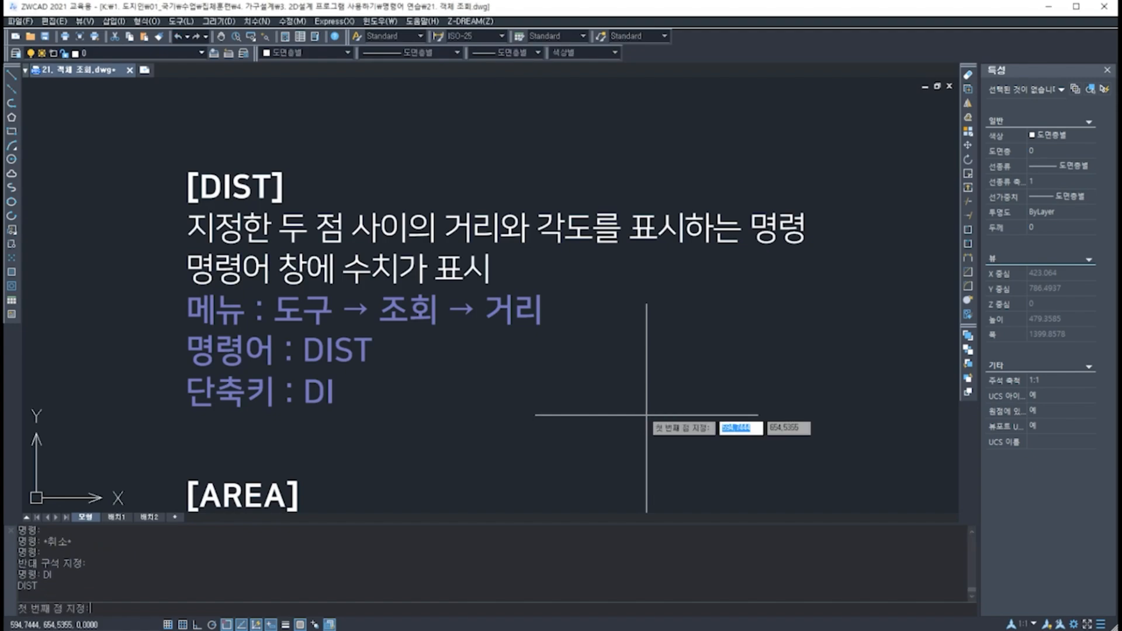
{"action": "left_click", "coordinate": [576, 394]}
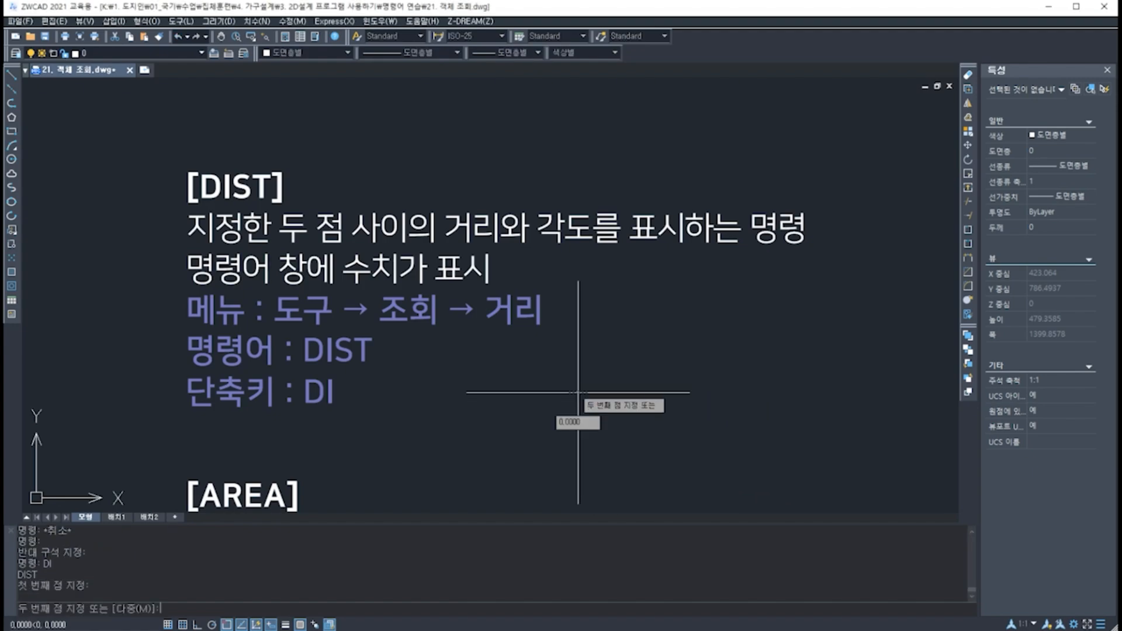
{"action": "left_click", "coordinate": [818, 394]}
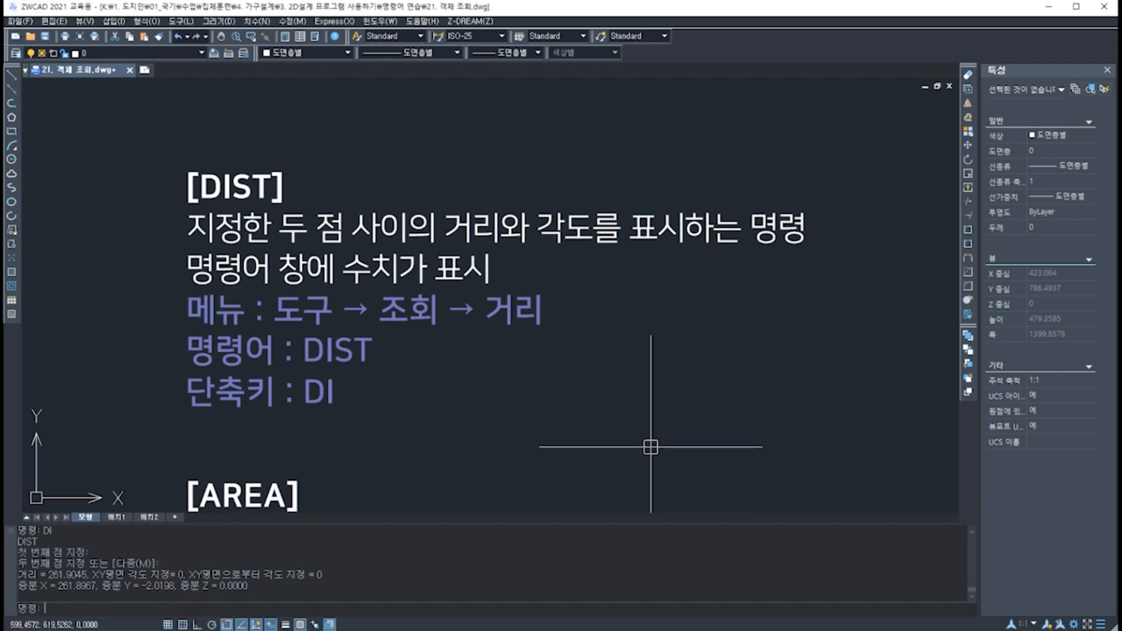
- Draw a horizontal line about 283 units long in the empty space beside the DIST note
{"action": "type", "text": "L"}
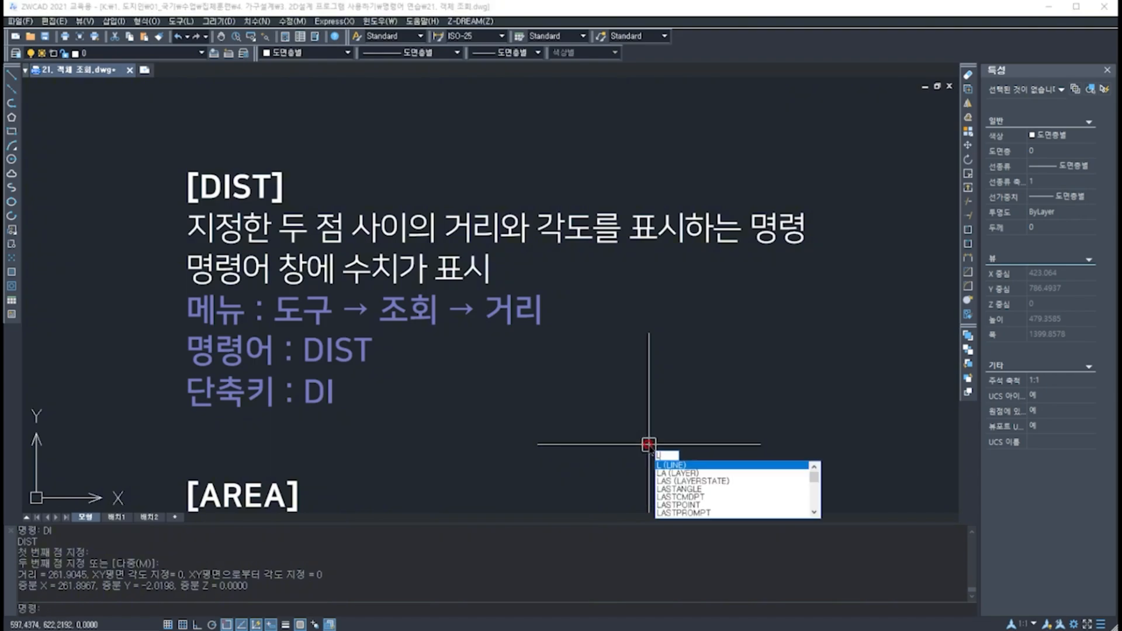
{"action": "key", "text": "Return"}
{"action": "left_click", "coordinate": [575, 394]}
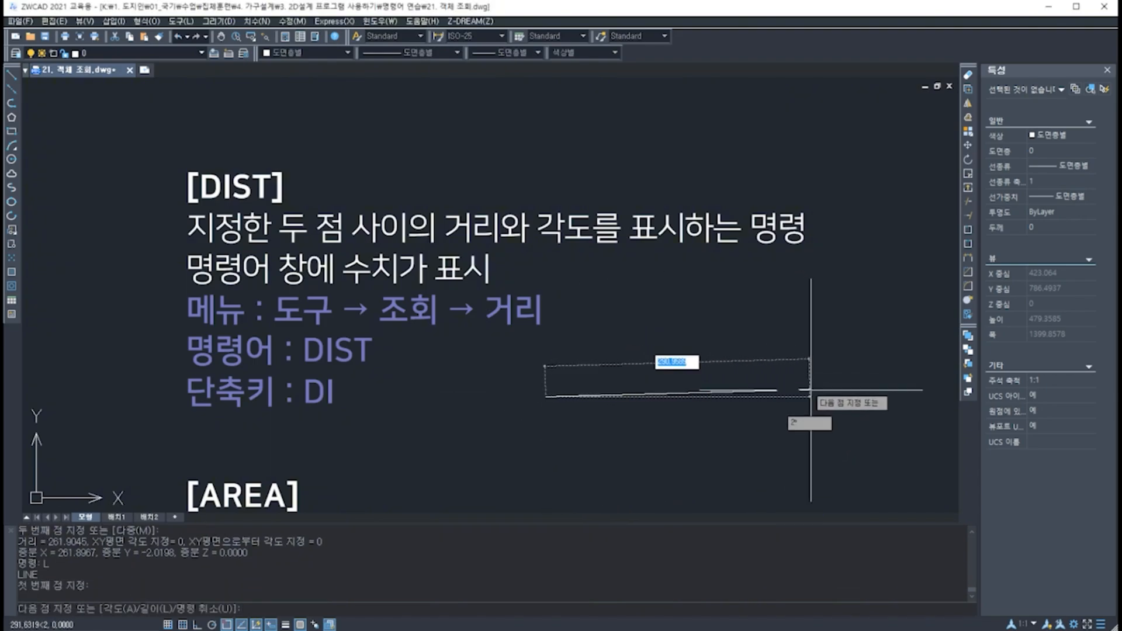
{"action": "left_click", "coordinate": [804, 396]}
{"action": "key", "text": "Return"}
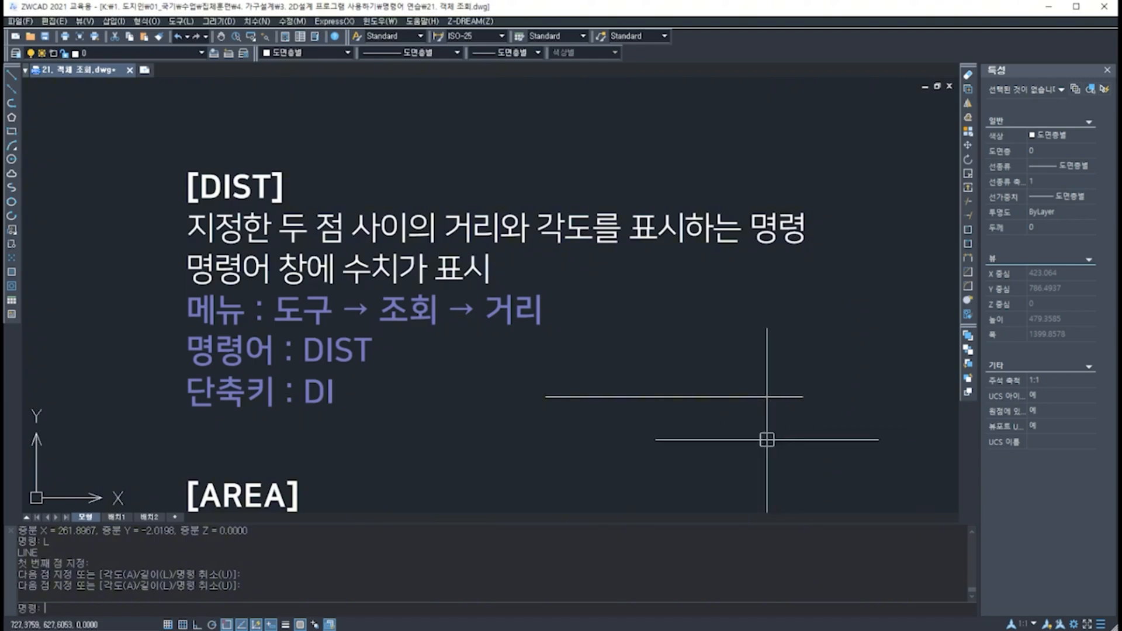
- Use DIST to measure between the two endpoints of the horizontal line and read the distance in the command history
{"action": "type", "text": "DU"}
{"action": "key", "text": "Return"}
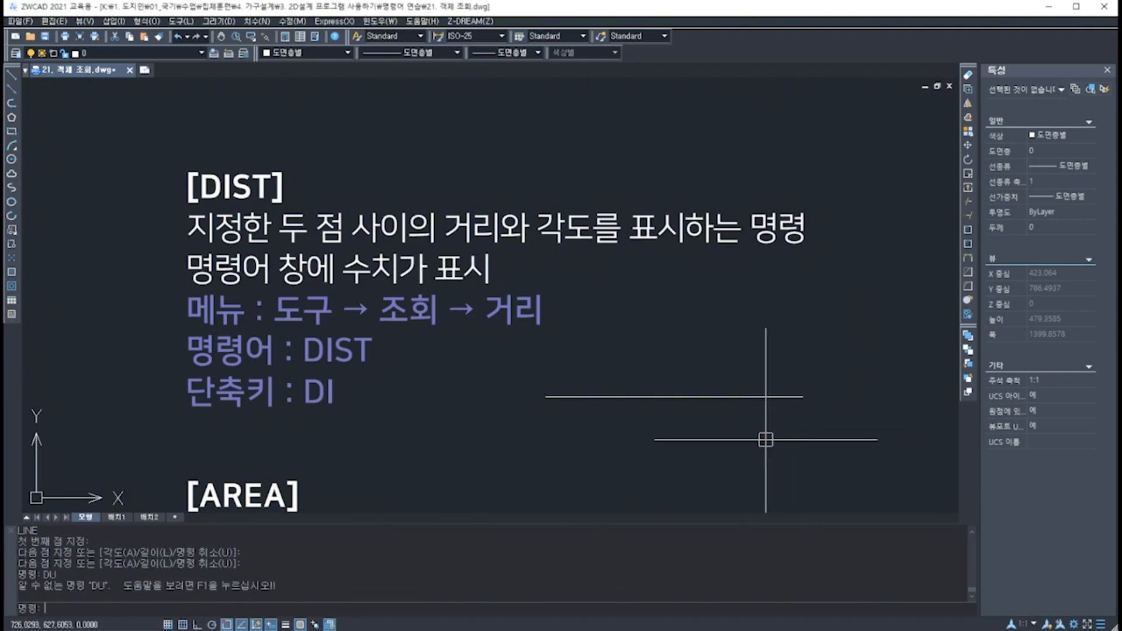
{"action": "type", "text": "DI"}
{"action": "key", "text": "Return"}
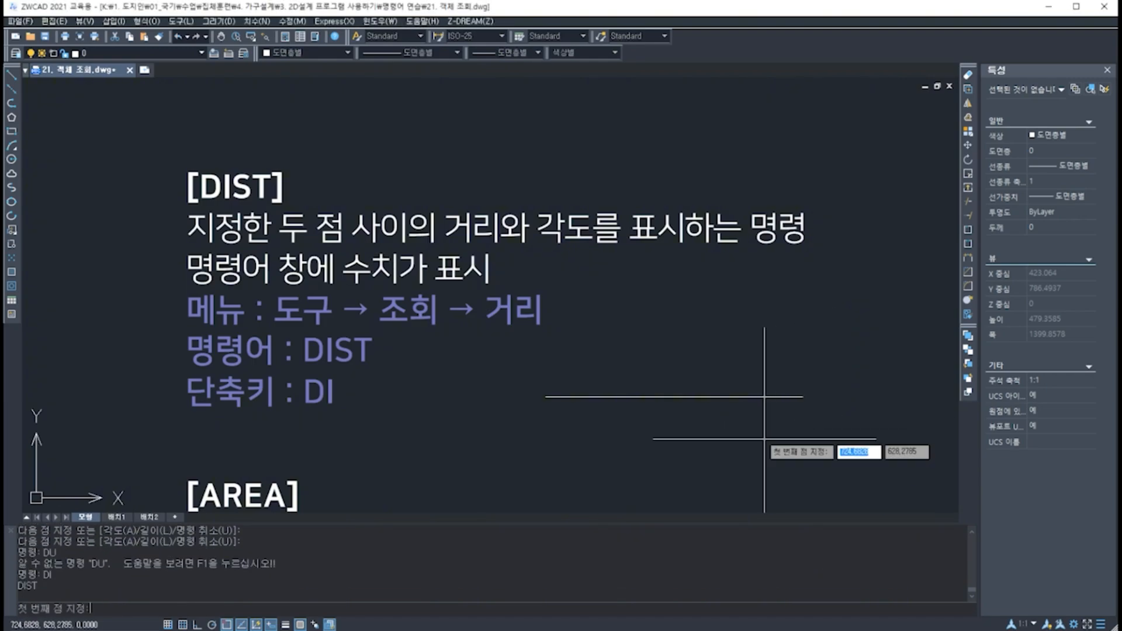
{"action": "left_click", "coordinate": [545, 397]}
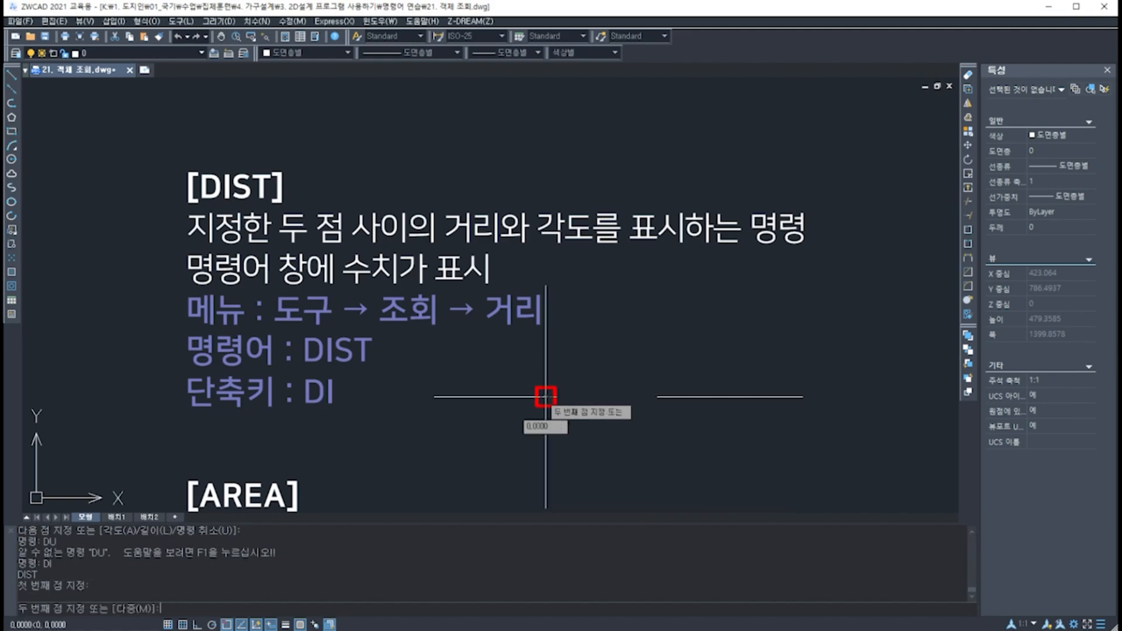
{"action": "left_click", "coordinate": [802, 397]}
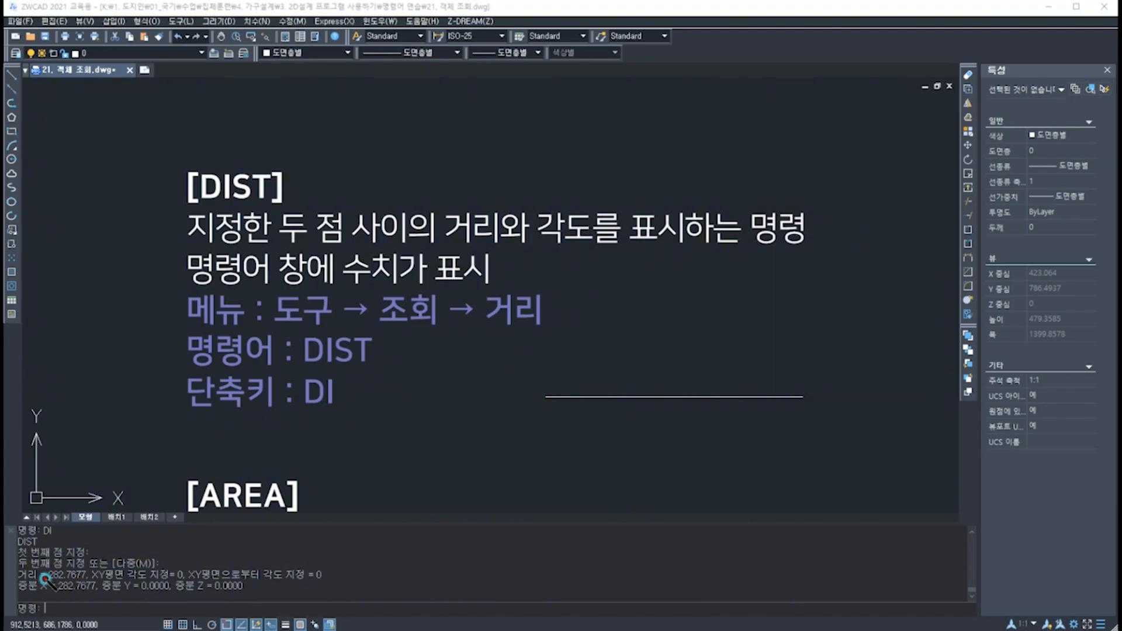
{"action": "left_click_drag", "start_coordinate": [45, 580], "coordinate": [83, 580]}
{"action": "left_click_drag", "start_coordinate": [545, 393], "coordinate": [545, 407]}
{"action": "left_click_drag", "start_coordinate": [802, 391], "coordinate": [802, 402]}
{"action": "left_click", "coordinate": [728, 558]}
{"action": "left_click_drag", "start_coordinate": [185, 206], "coordinate": [299, 205]}
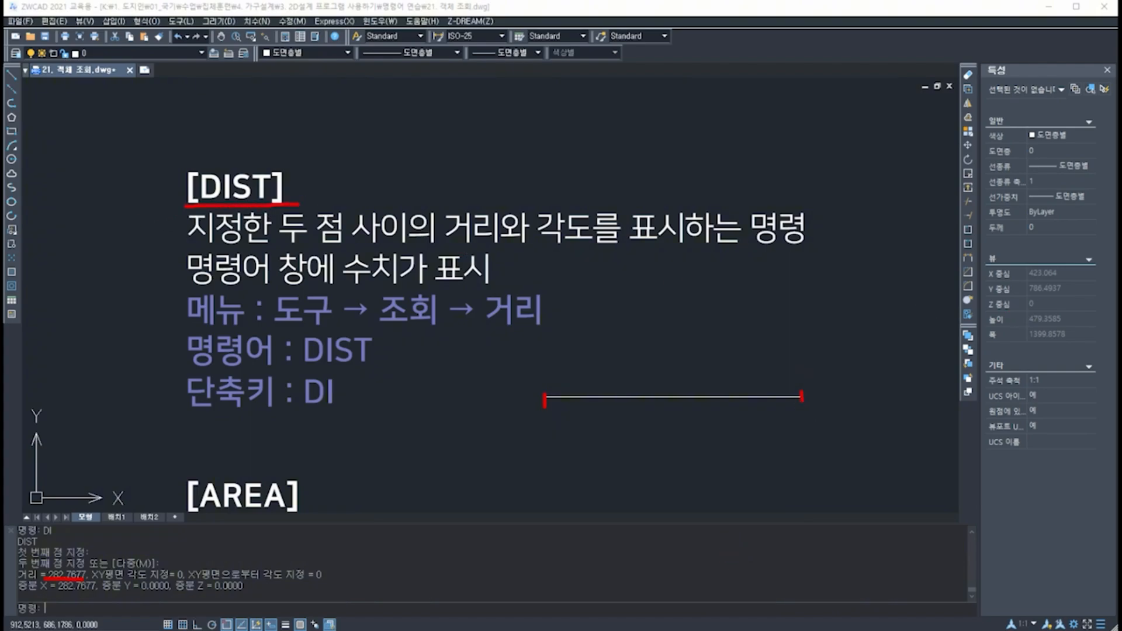
{"action": "key", "text": "Escape"}
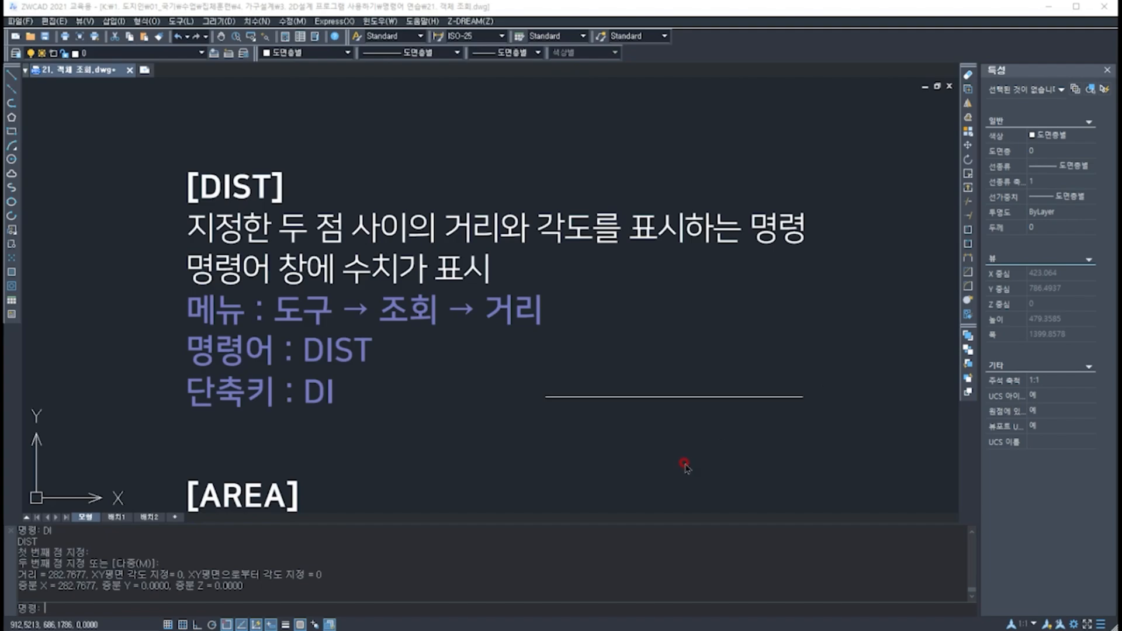
- Read the AREA note on perimeter and area, and draw a rectangle about 174 by 108 units beside it
{"action": "mouse_move", "coordinate": [659, 476]}
{"action": "middle_mouse_down"}
{"action": "mouse_move", "coordinate": [644, 253]}
{"action": "mouse_move", "coordinate": [671, 225]}
{"action": "mouse_move", "coordinate": [663, 238]}
{"action": "mouse_move", "coordinate": [656, 208]}
{"action": "mouse_move", "coordinate": [654, 225]}
{"action": "middle_mouse_up"}
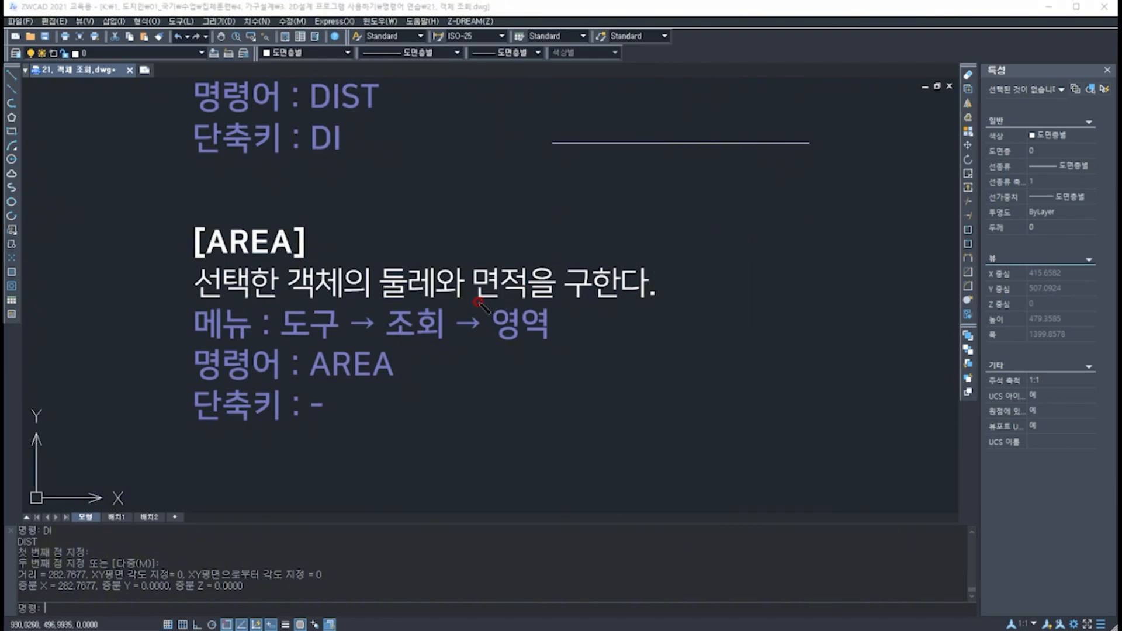
{"action": "left_click_drag", "start_coordinate": [478, 302], "coordinate": [662, 303]}
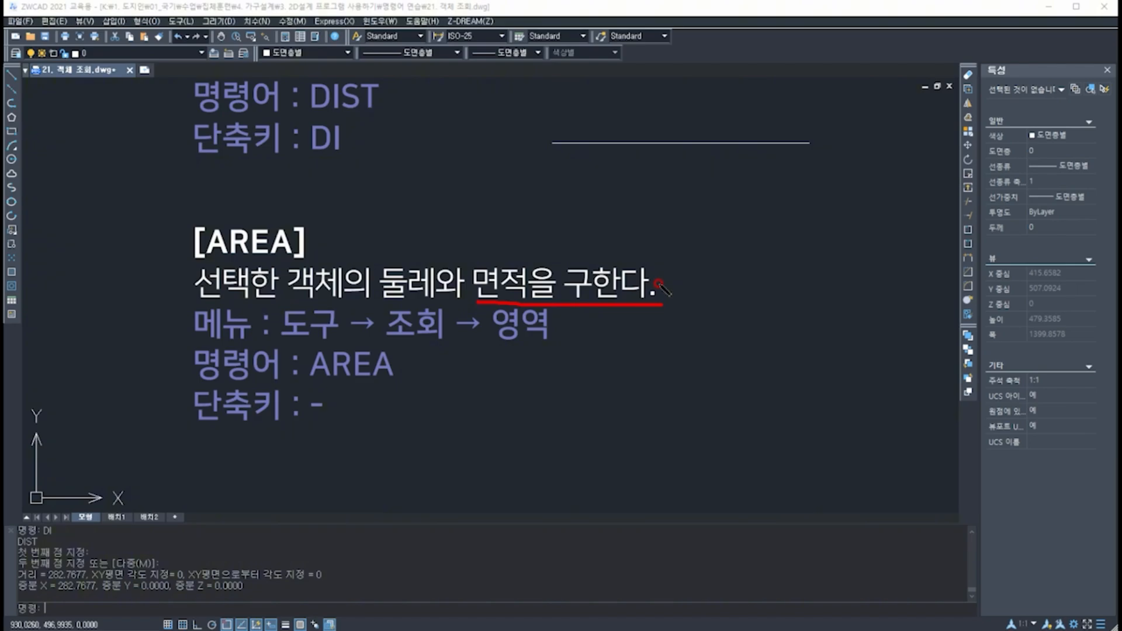
{"action": "mouse_move", "coordinate": [752, 250]}
{"action": "left_mouse_down"}
{"action": "mouse_move", "coordinate": [721, 306]}
{"action": "mouse_move", "coordinate": [769, 378]}
{"action": "mouse_move", "coordinate": [855, 346]}
{"action": "mouse_move", "coordinate": [781, 216]}
{"action": "mouse_move", "coordinate": [765, 216]}
{"action": "mouse_move", "coordinate": [755, 245]}
{"action": "mouse_move", "coordinate": [786, 298]}
{"action": "mouse_move", "coordinate": [823, 290]}
{"action": "mouse_move", "coordinate": [820, 366]}
{"action": "mouse_move", "coordinate": [858, 344]}
{"action": "left_mouse_up"}
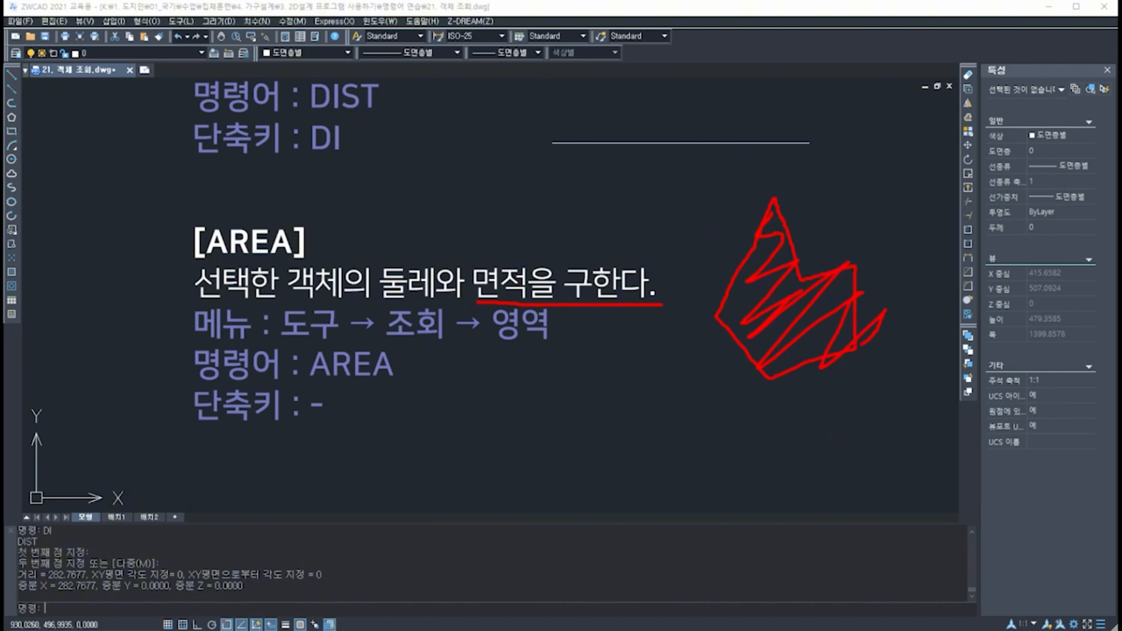
{"action": "key", "text": "Escape"}
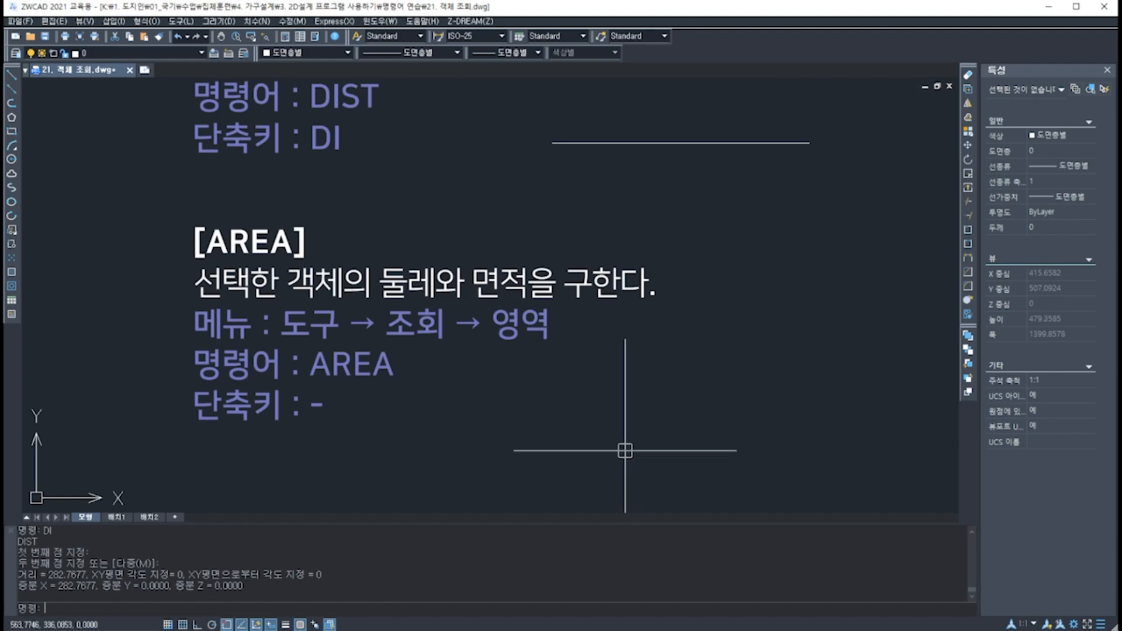
{"action": "type", "text": "rec"}
{"action": "key", "text": "Return"}
{"action": "left_click", "coordinate": [537, 465]}
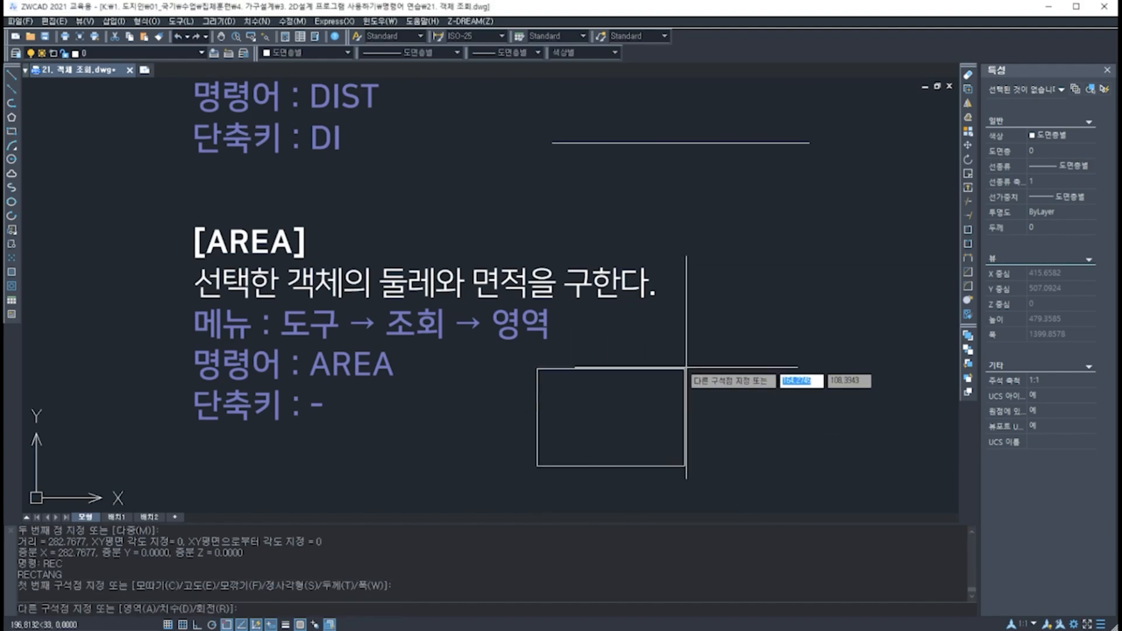
{"action": "left_click", "coordinate": [696, 369]}
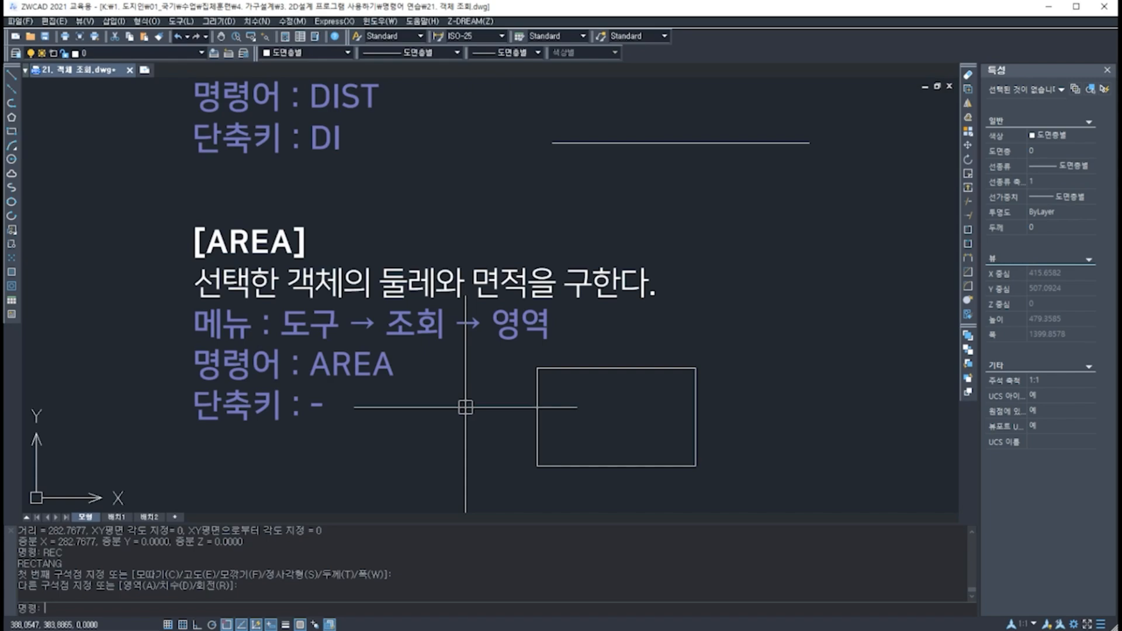
- Run AREA with the Object option on the rectangle and read its area and perimeter
{"action": "type", "text": "AREA"}
{"action": "key", "text": "Return"}
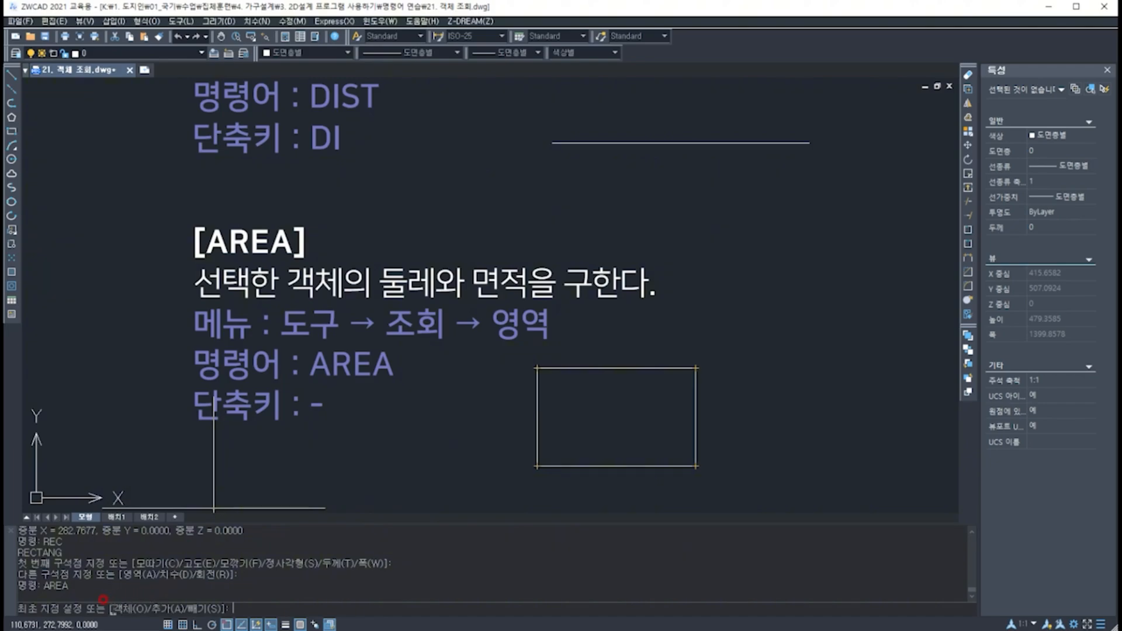
{"action": "left_click", "coordinate": [144, 610]}
{"action": "left_click", "coordinate": [145, 610]}
{"action": "key", "text": "Return"}
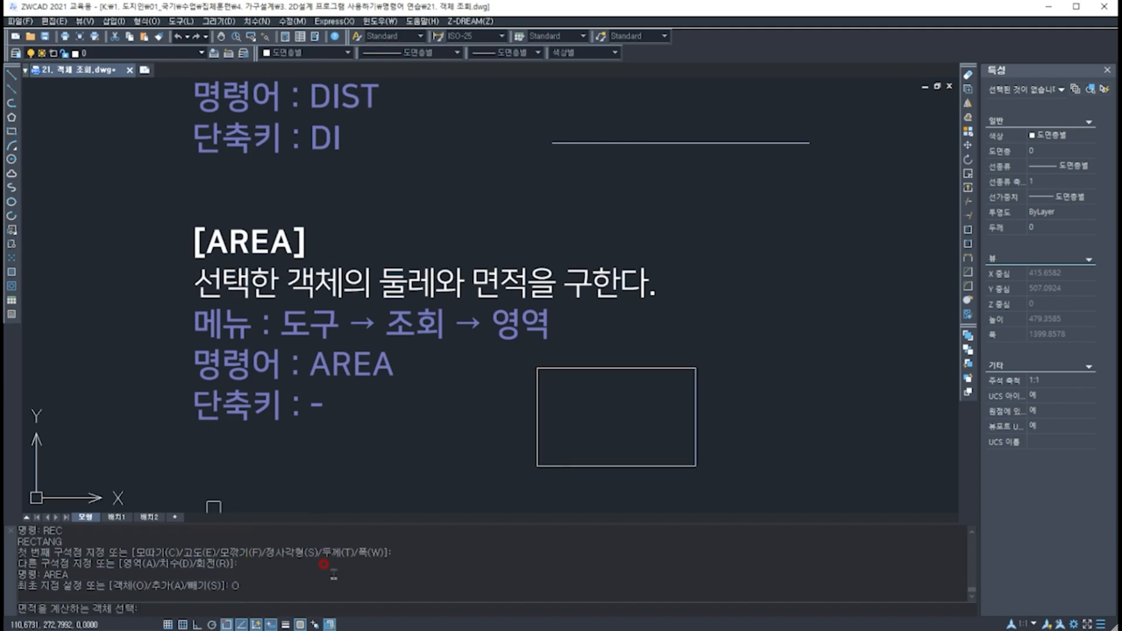
{"action": "left_click", "coordinate": [612, 469]}
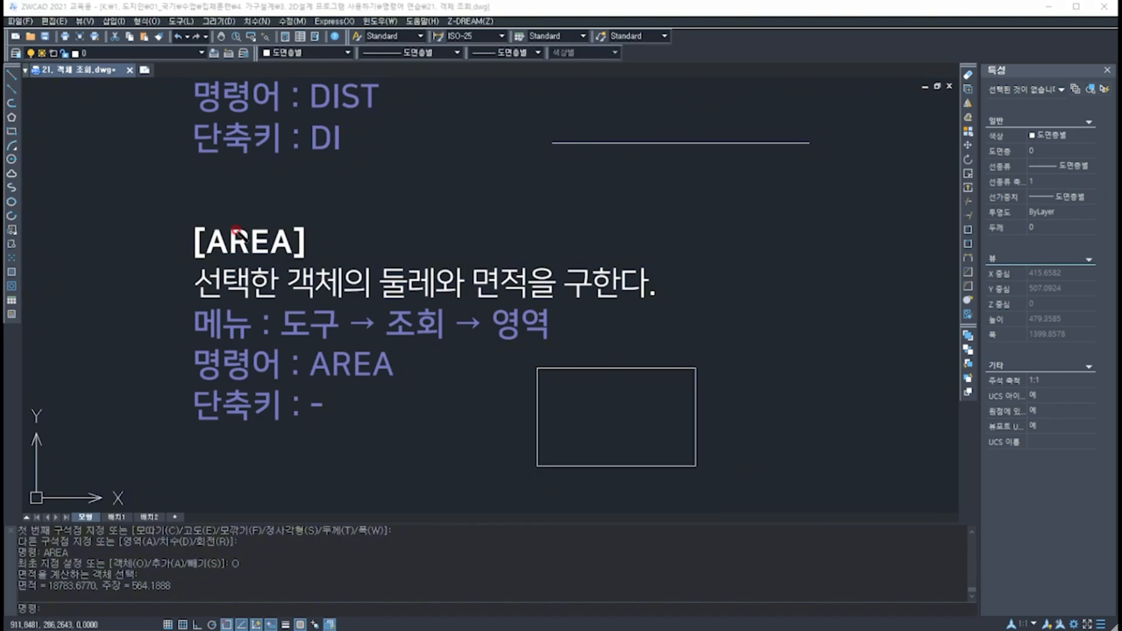
{"action": "left_click_drag", "start_coordinate": [45, 592], "coordinate": [101, 592]}
- Draw a closed, irregular six-sided outline with one inward corner beside the rectangle, using the LINE command and its Close option
{"action": "type", "text": "L"}
{"action": "key", "text": "Return"}
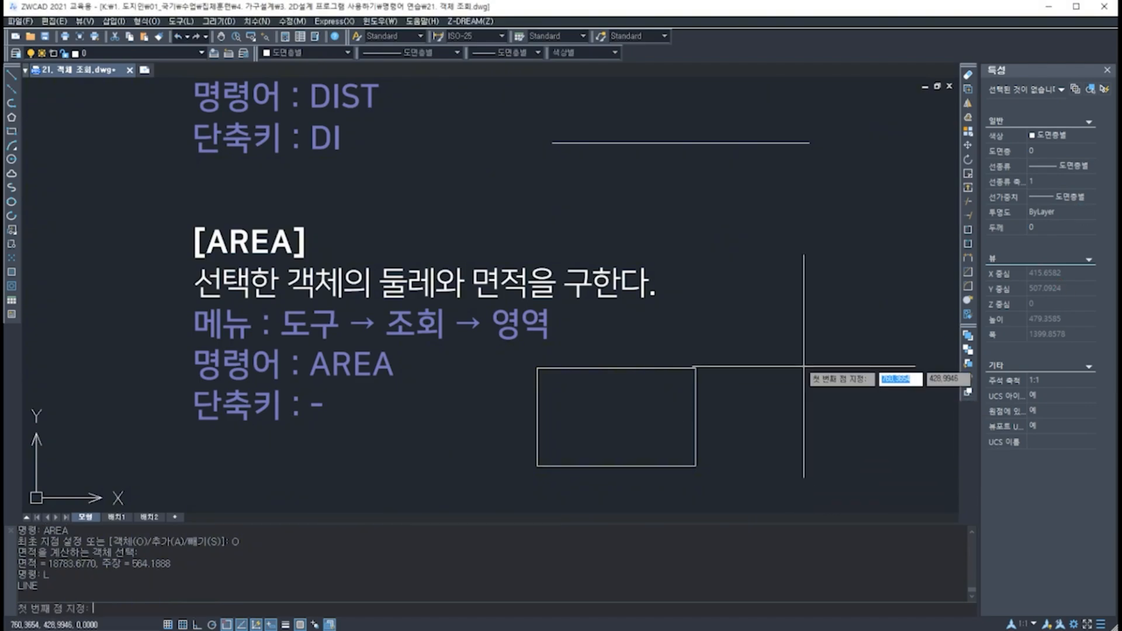
{"action": "left_click", "coordinate": [804, 367]}
{"action": "left_click", "coordinate": [757, 448]}
{"action": "left_click", "coordinate": [909, 418]}
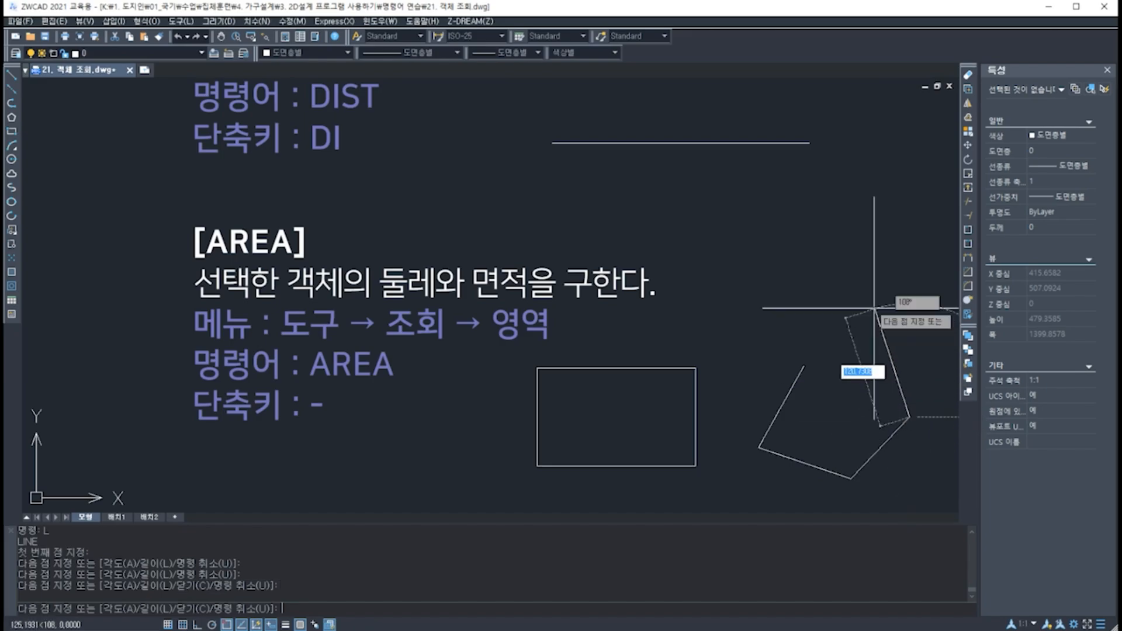
{"action": "left_click", "coordinate": [873, 308]}
{"action": "left_click", "coordinate": [771, 338]}
{"action": "left_click", "coordinate": [804, 366]}
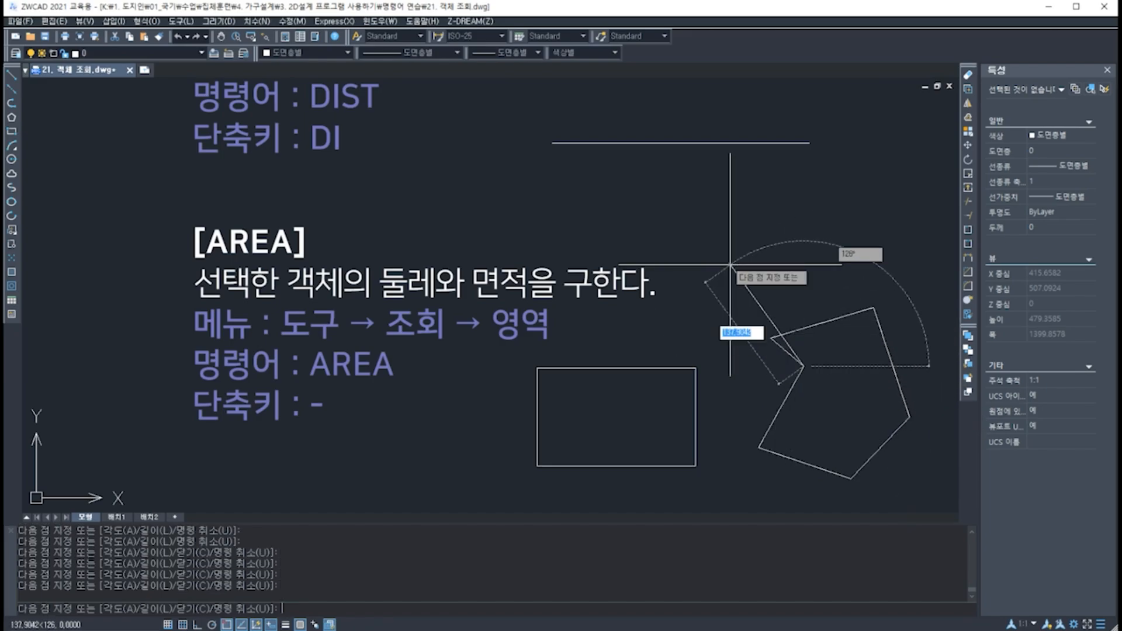
{"action": "type", "text": "c"}
{"action": "key", "text": "Return"}
{"action": "middle_click_drag", "start_coordinate": [831, 420], "coordinate": [757, 411]}
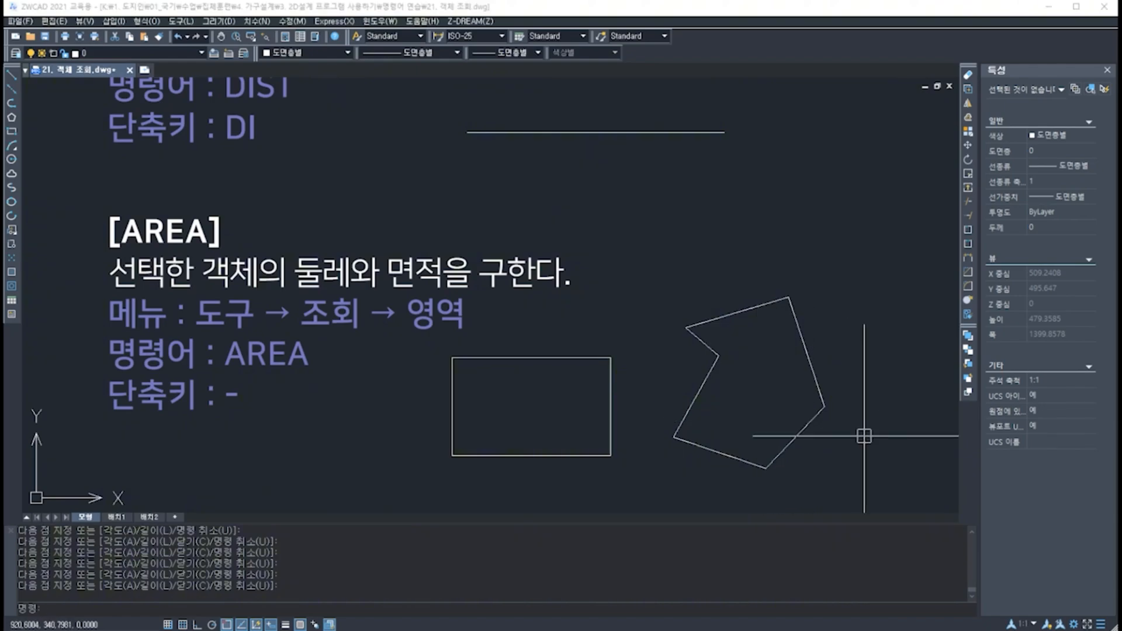
- Run AREA on the irregular outline by specifying each of its corners in turn back to the starting corner, and read the totals
{"action": "type", "text": "AREA"}
{"action": "key", "text": "Return"}
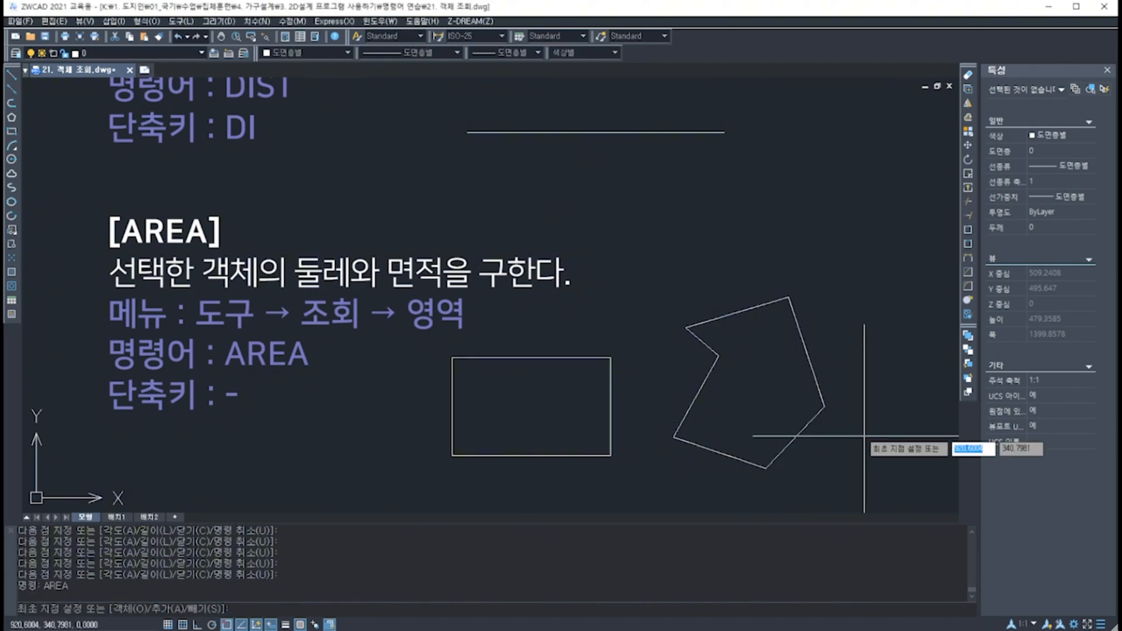
{"action": "left_click", "coordinate": [765, 468]}
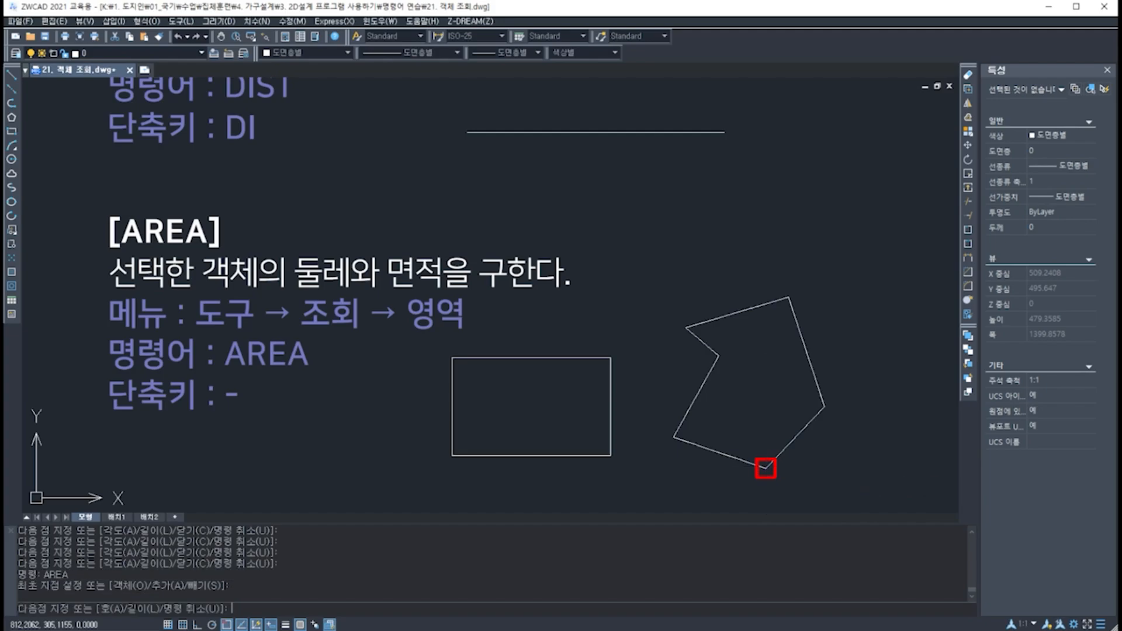
{"action": "left_click", "coordinate": [824, 406]}
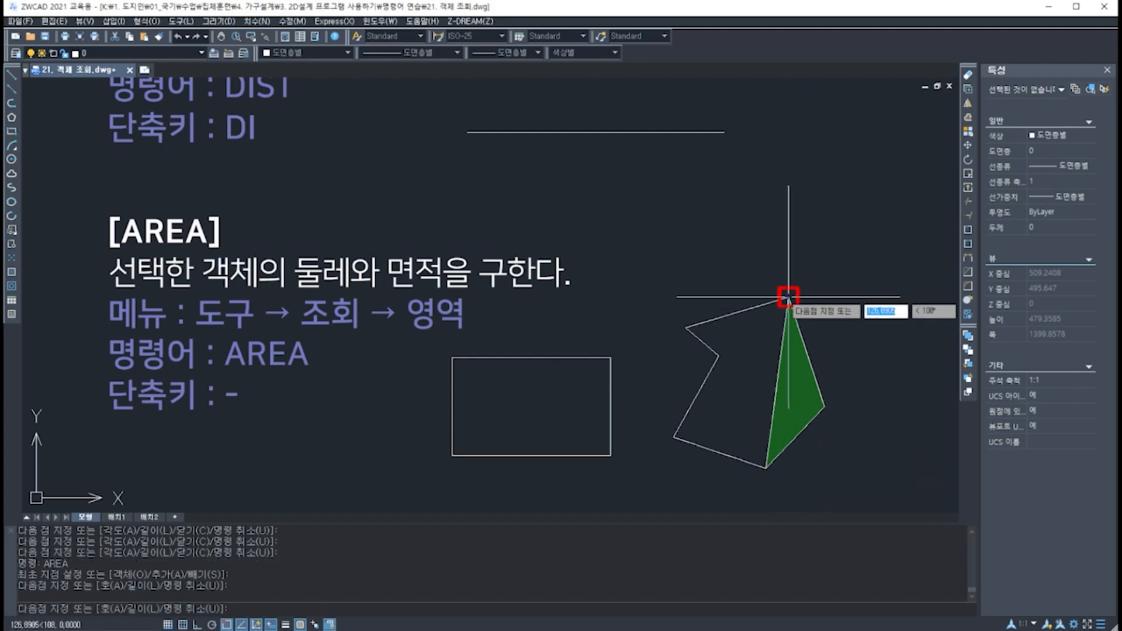
{"action": "left_click", "coordinate": [788, 298]}
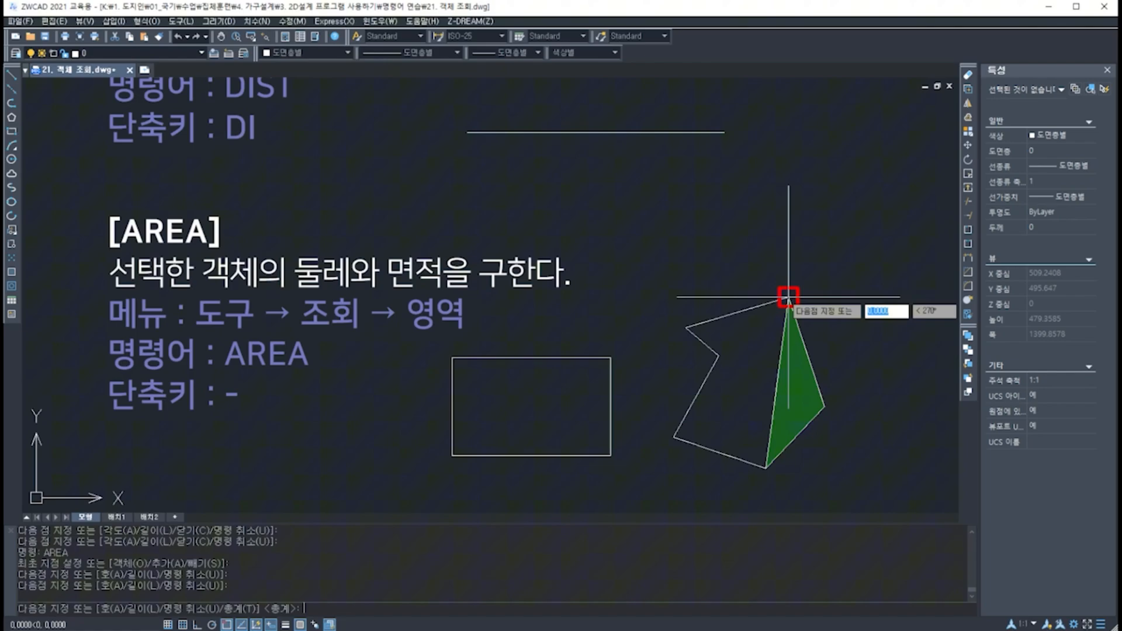
{"action": "left_click", "coordinate": [685, 328]}
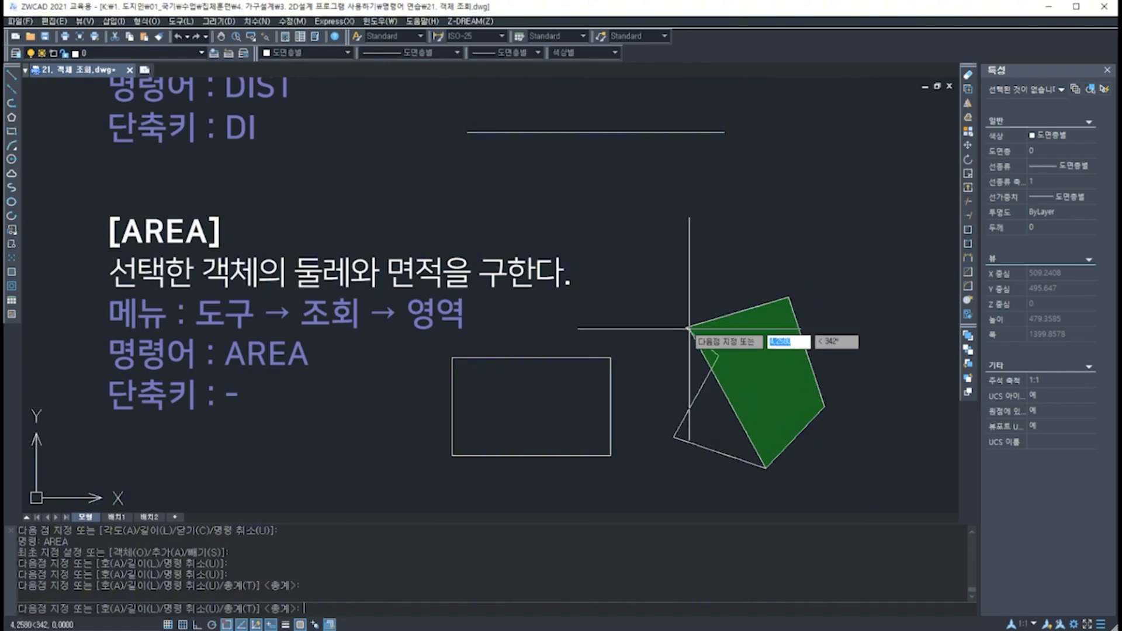
{"action": "left_click", "coordinate": [716, 355]}
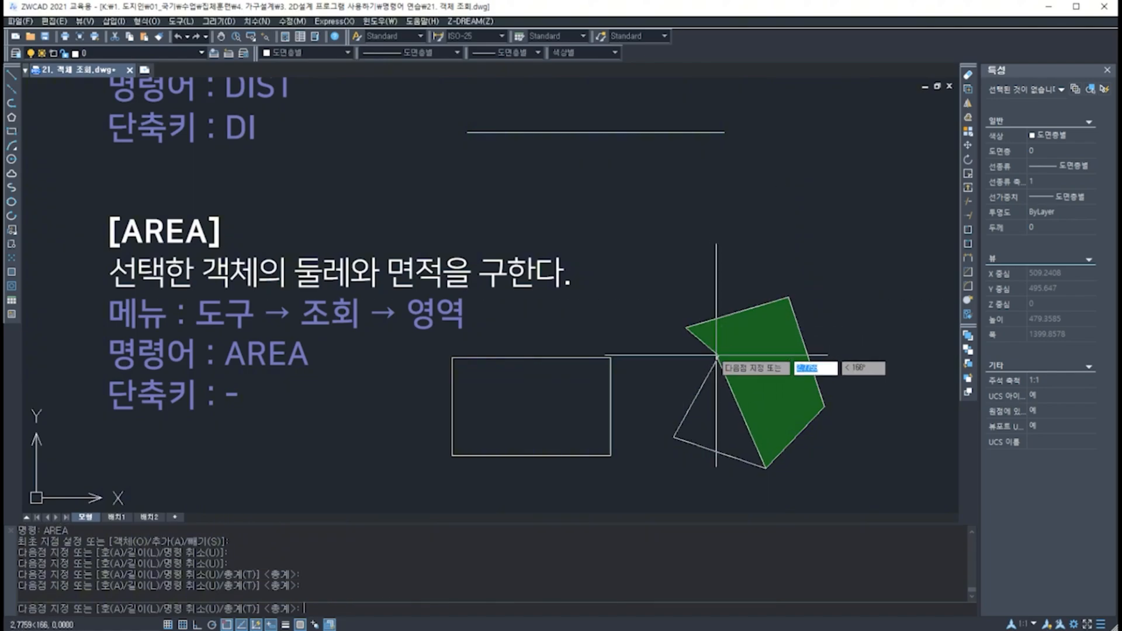
{"action": "left_click", "coordinate": [673, 436]}
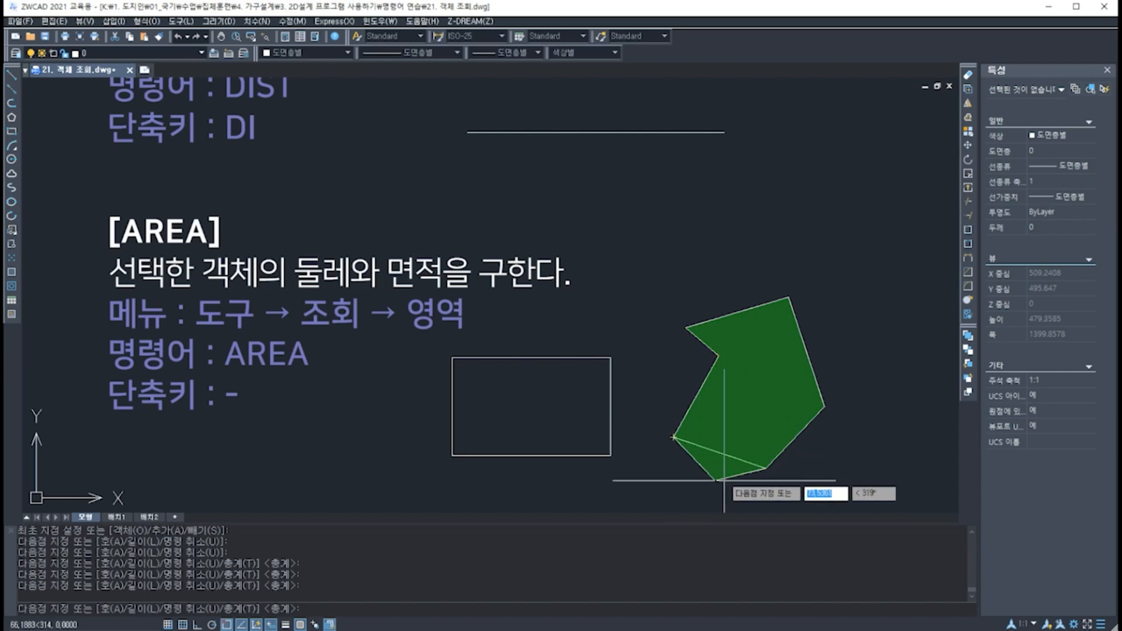
{"action": "left_click", "coordinate": [765, 467]}
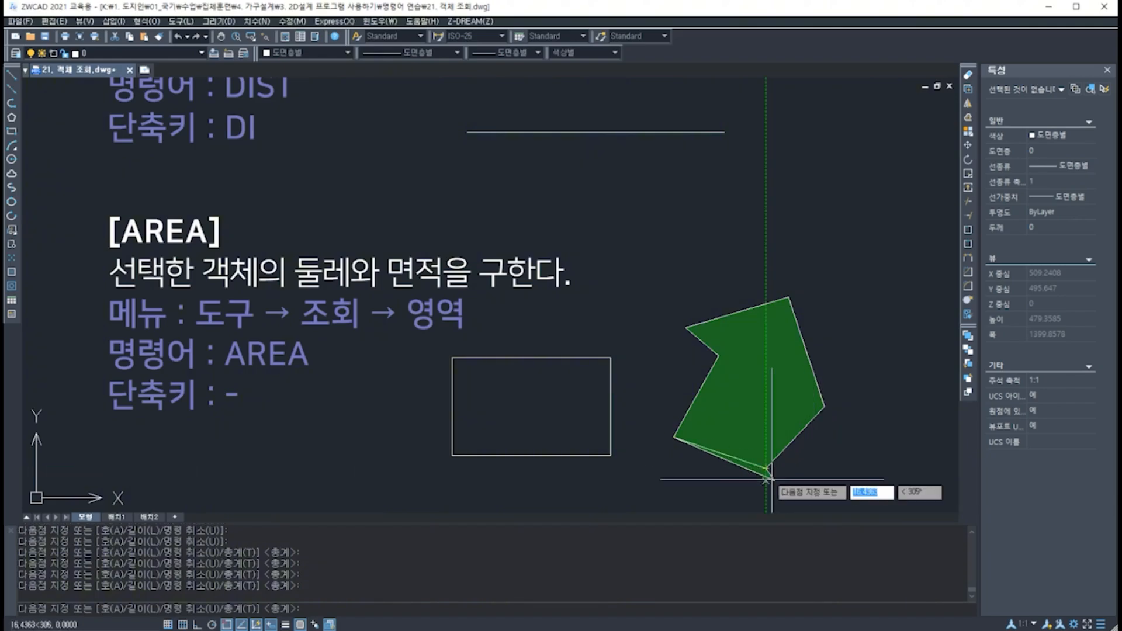
{"action": "key", "text": "Return"}
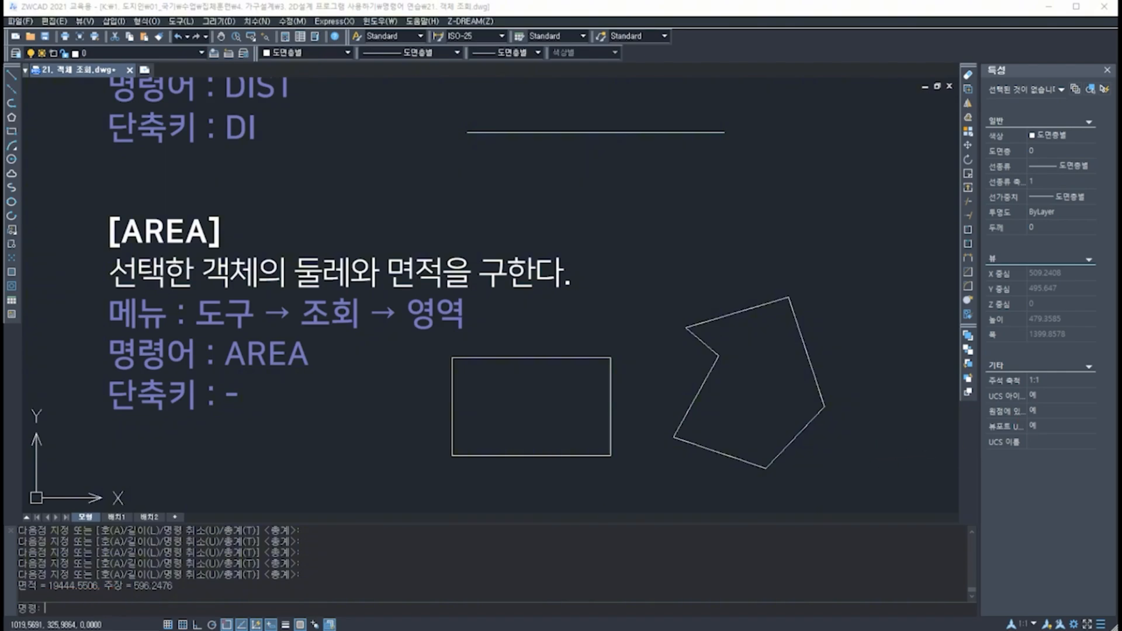
- Find the notes on POINTSTYLE, DIVIDE and MEASURE beside the inquiry notes and look them over
{"action": "scroll", "coordinate": [616, 370], "scroll_direction": "down", "scroll_amount": 5}
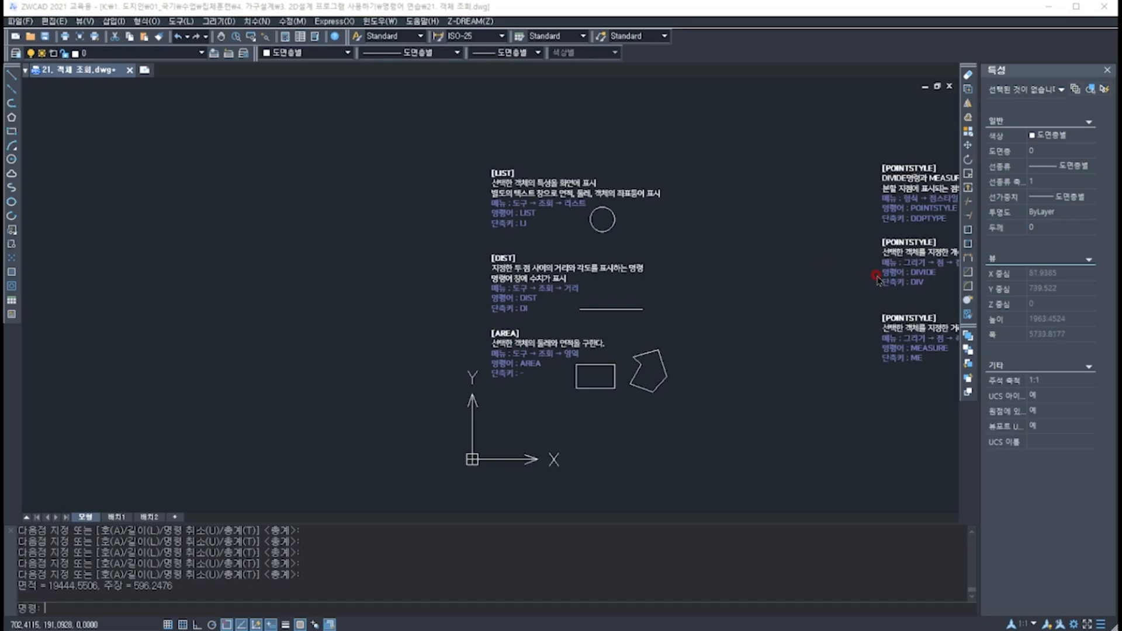
{"action": "scroll", "coordinate": [920, 271], "scroll_direction": "up", "scroll_amount": 1}
{"action": "left_click", "coordinate": [952, 454]}
{"action": "middle_click_drag", "start_coordinate": [863, 256], "coordinate": [247, 279]}
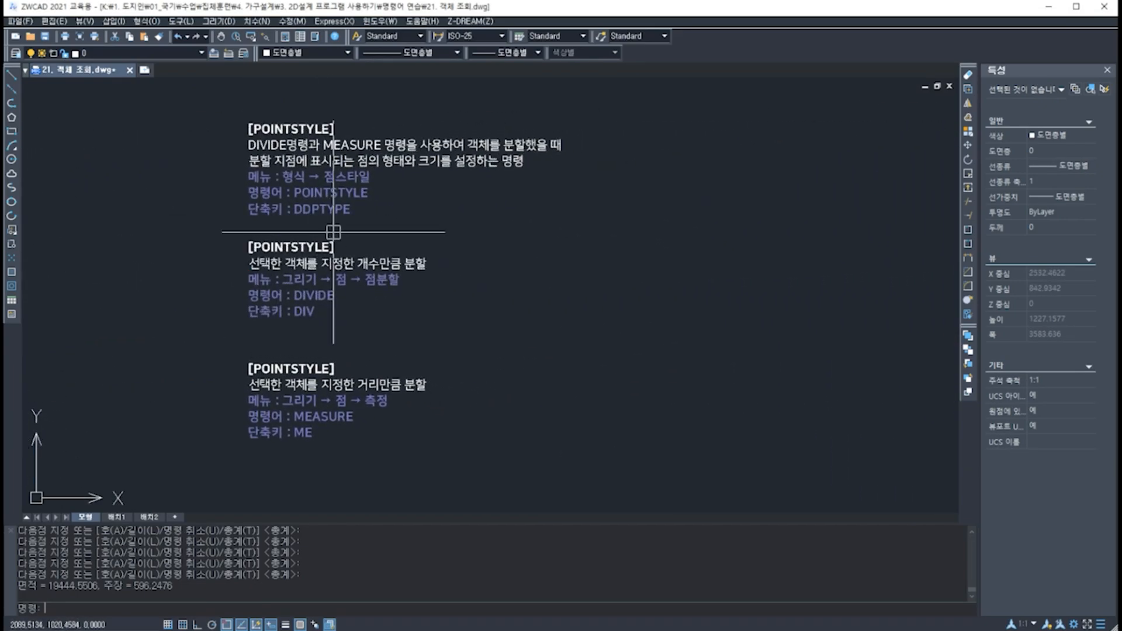